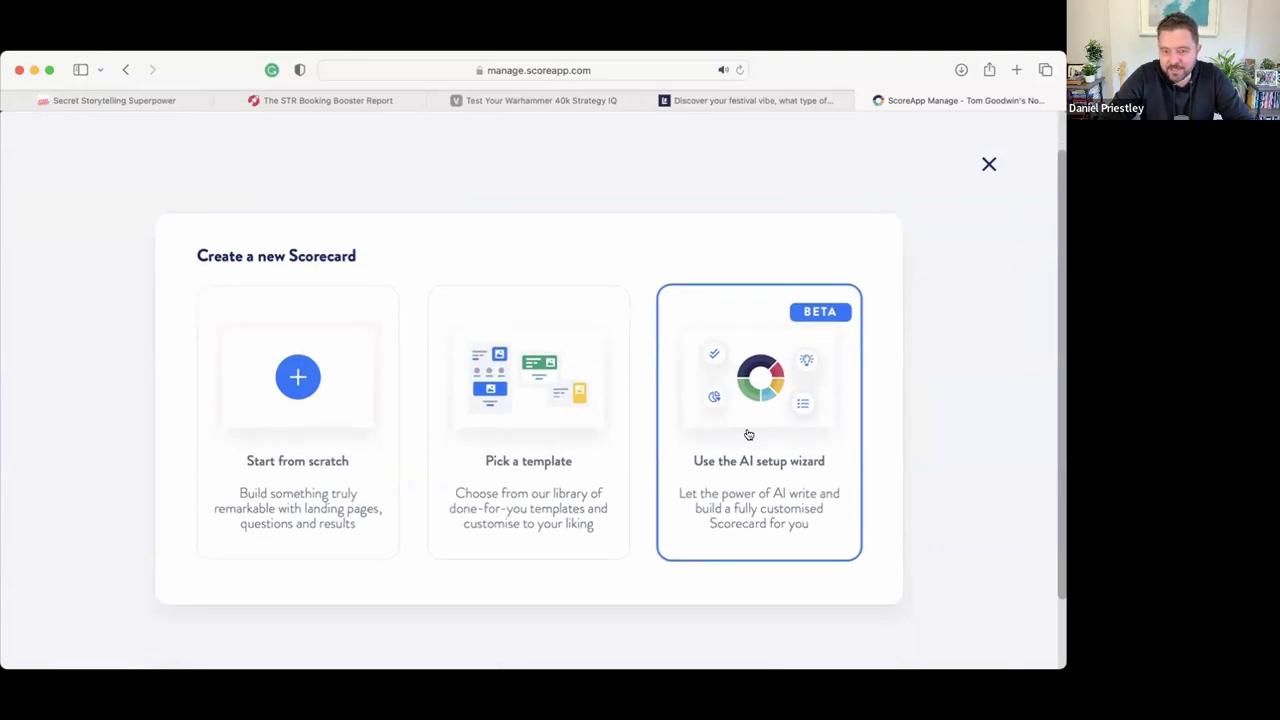
- Browse the library of ready-made Scorecard templates
{"action": "left_click", "coordinate": [530, 380]}
{"action": "scroll", "coordinate": [530, 375], "scroll_direction": "down", "scroll_amount": 5}
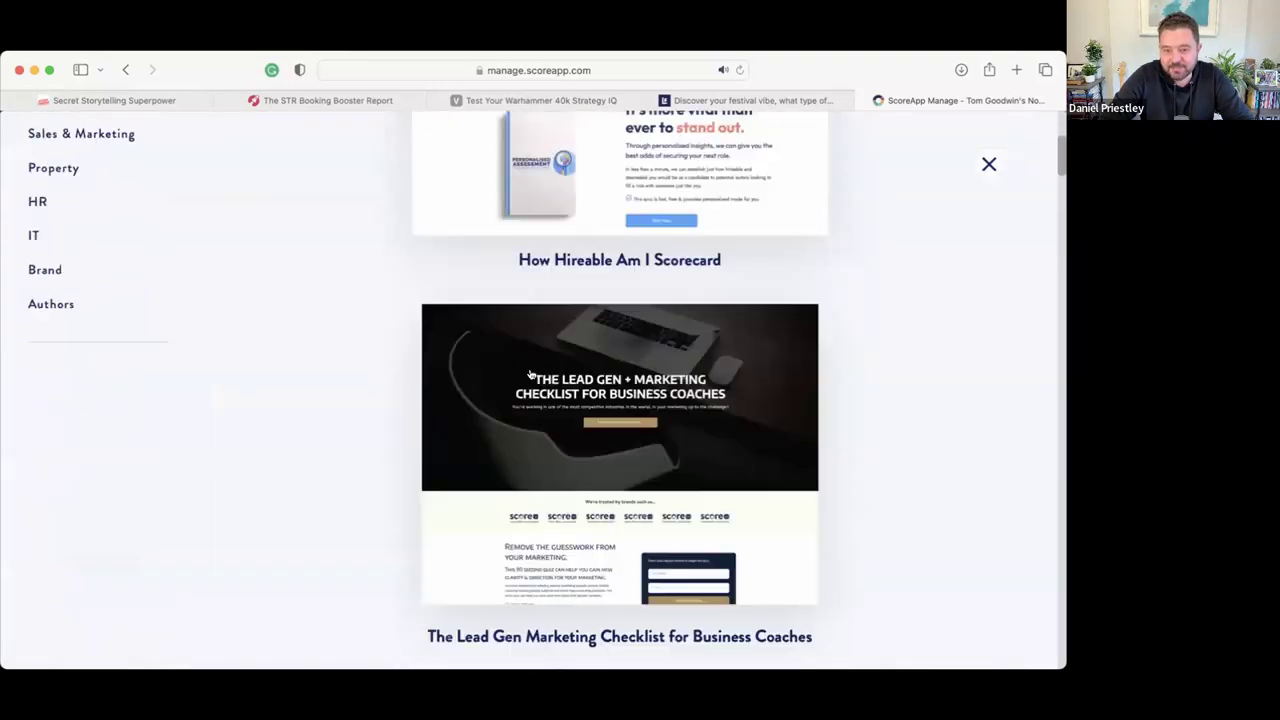
{"action": "scroll", "coordinate": [530, 375], "scroll_direction": "down", "scroll_amount": 20}
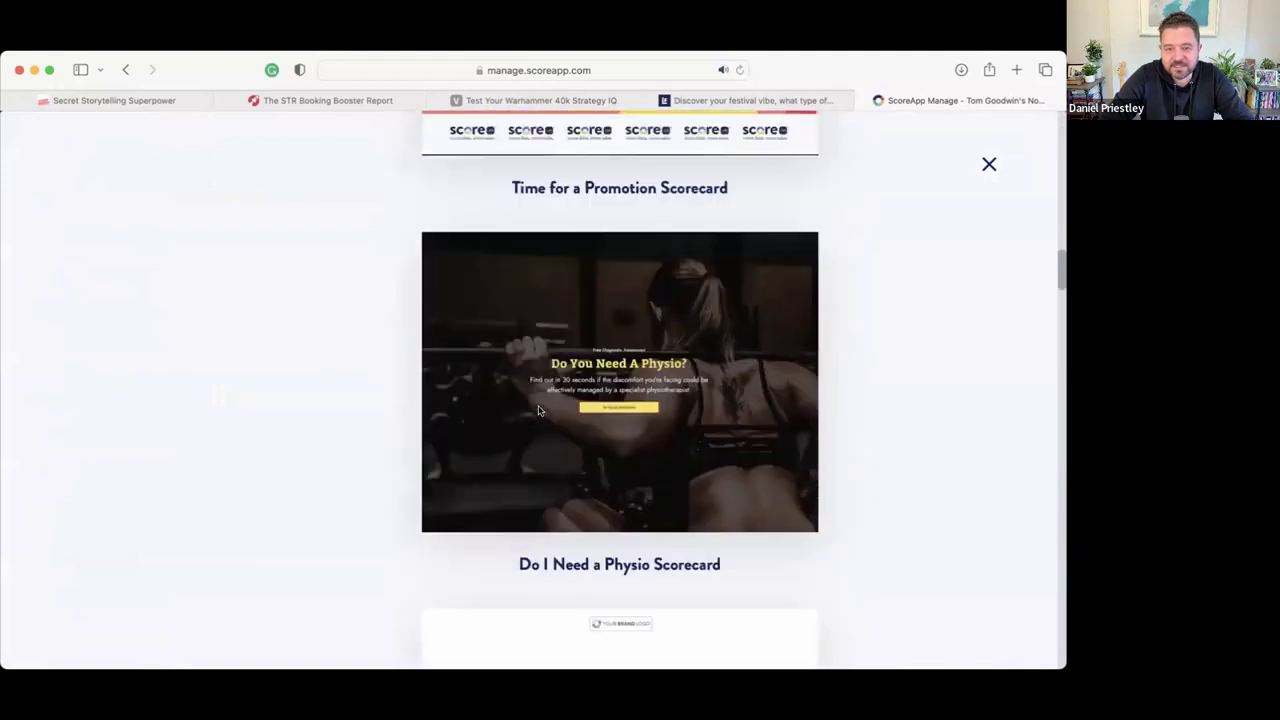
{"action": "scroll", "coordinate": [538, 410], "scroll_direction": "up", "scroll_amount": 20}
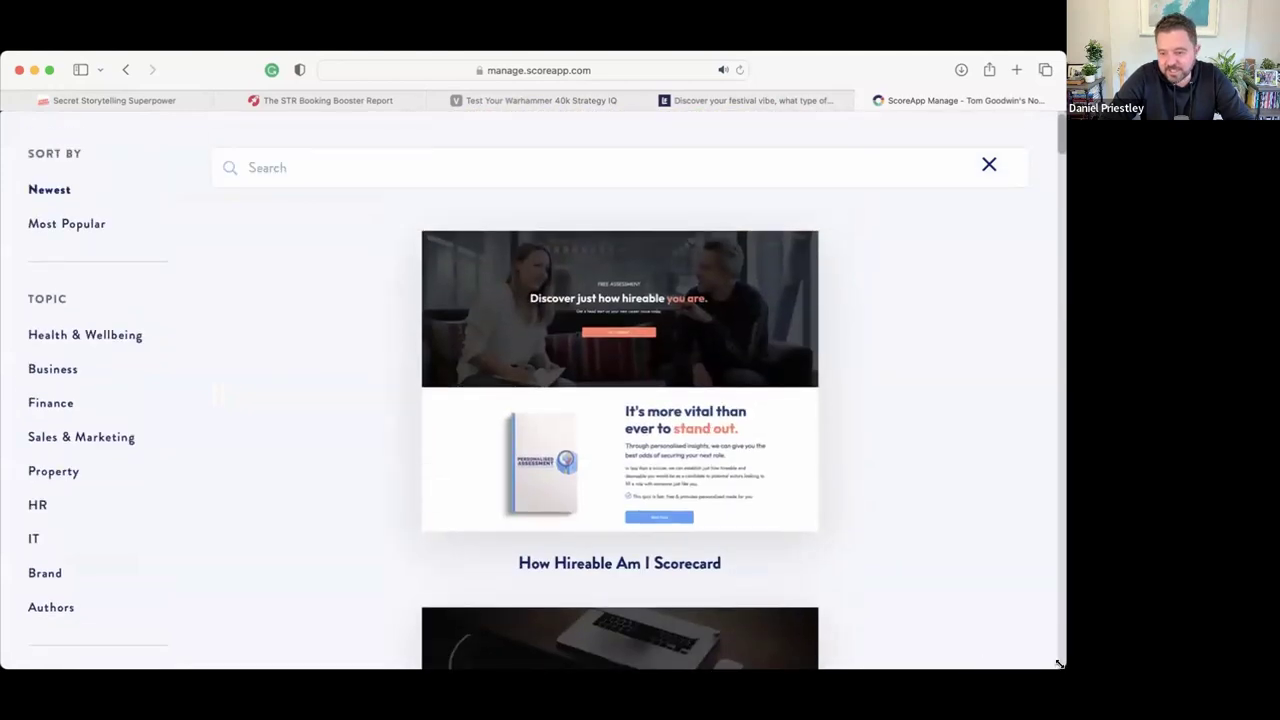
{"action": "scroll", "coordinate": [893, 556], "scroll_direction": "down", "scroll_amount": 15}
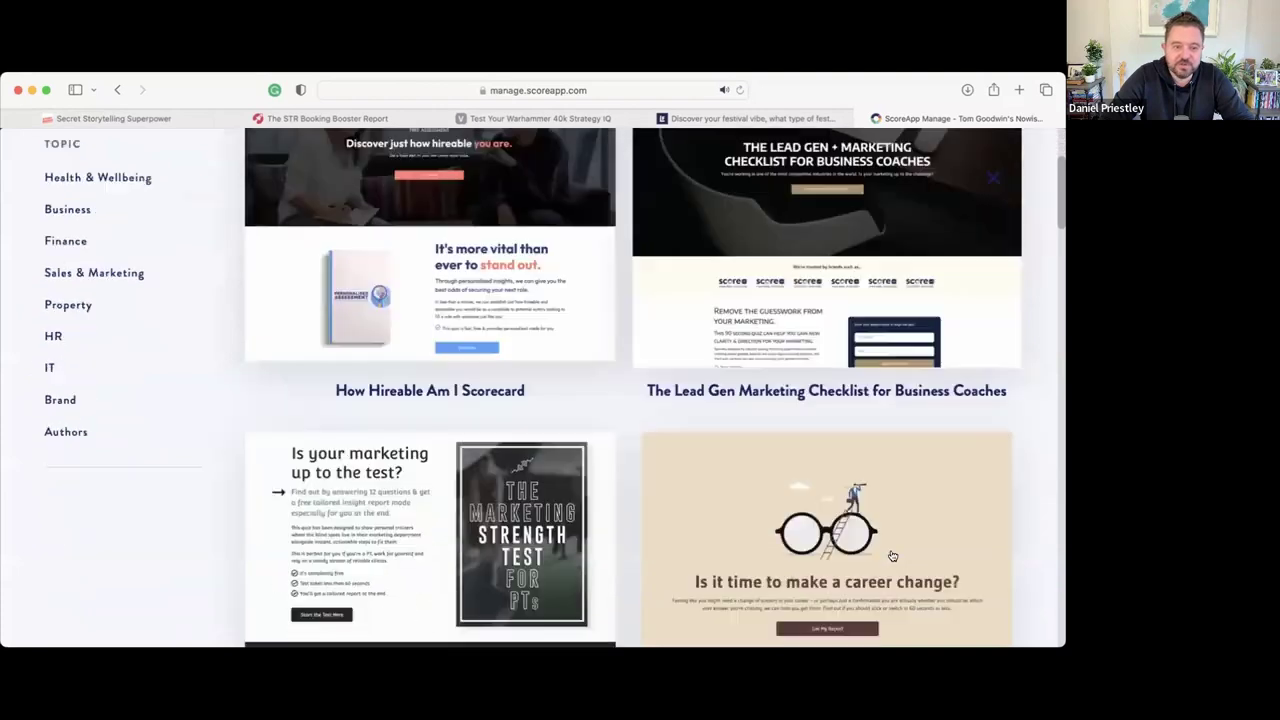
{"action": "scroll", "coordinate": [893, 556], "scroll_direction": "up", "scroll_amount": 15}
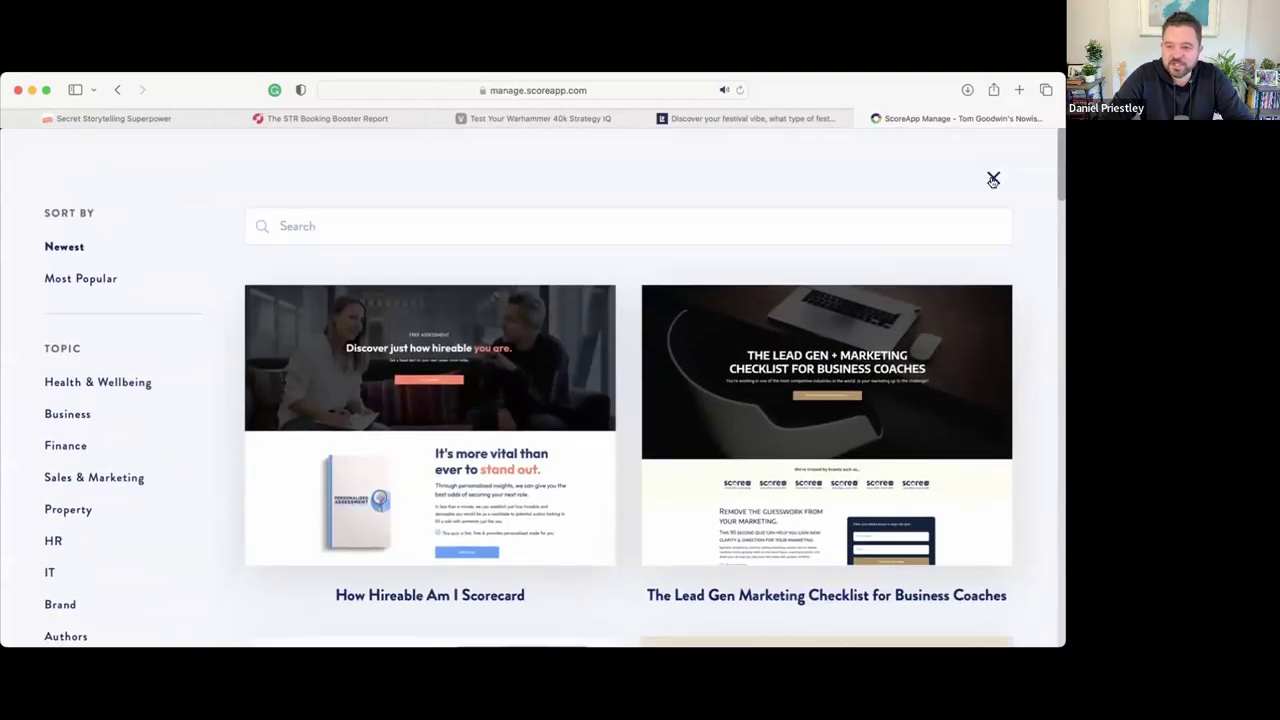
- Close the template library and start the AI setup wizard instead
{"action": "left_click", "coordinate": [994, 178]}
{"action": "left_click", "coordinate": [503, 320]}
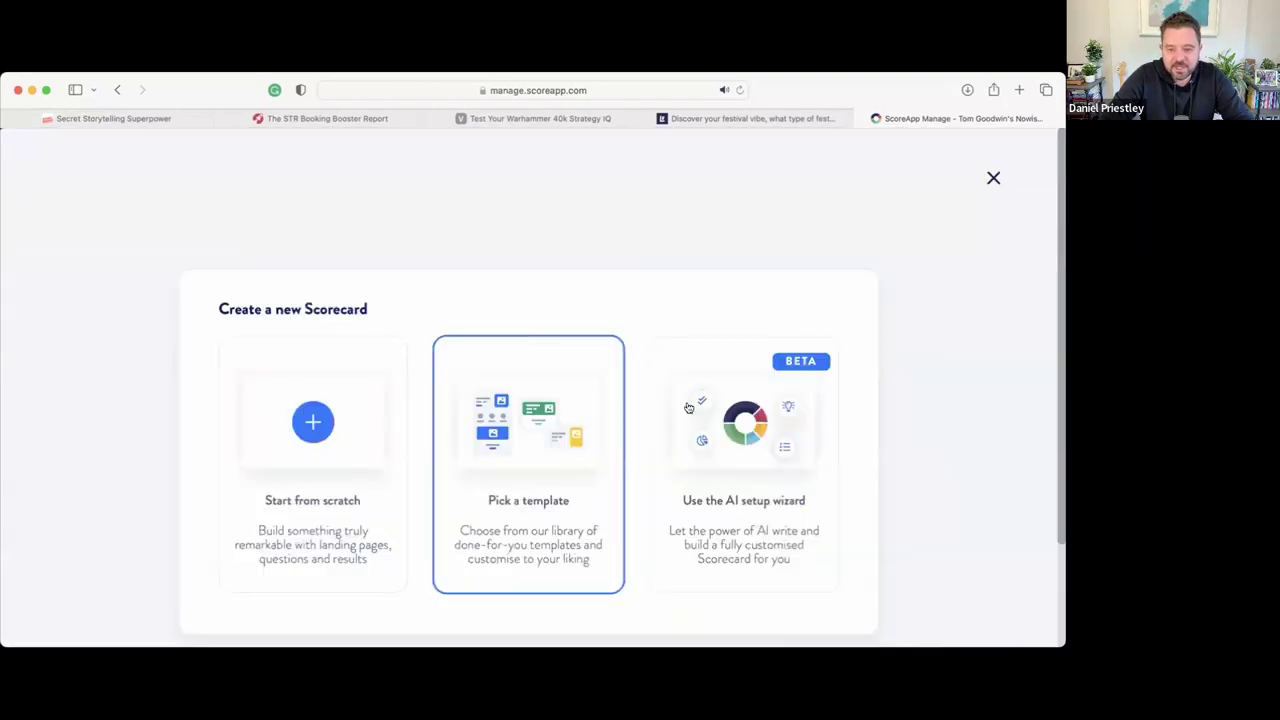
{"action": "left_click", "coordinate": [719, 437]}
- Begin the wizard with Generate new leads as the goal and Multiple scores feedback
{"action": "scroll", "coordinate": [520, 303], "scroll_direction": "down", "scroll_amount": 3}
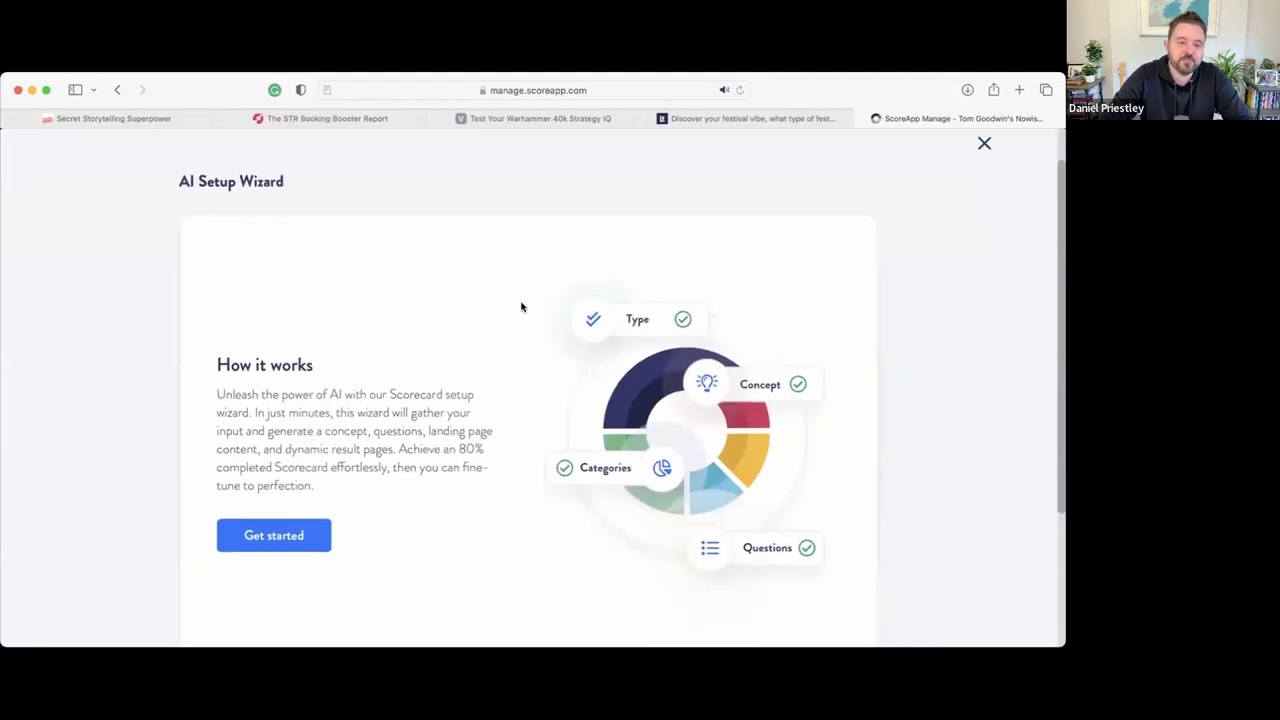
{"action": "left_click", "coordinate": [290, 430]}
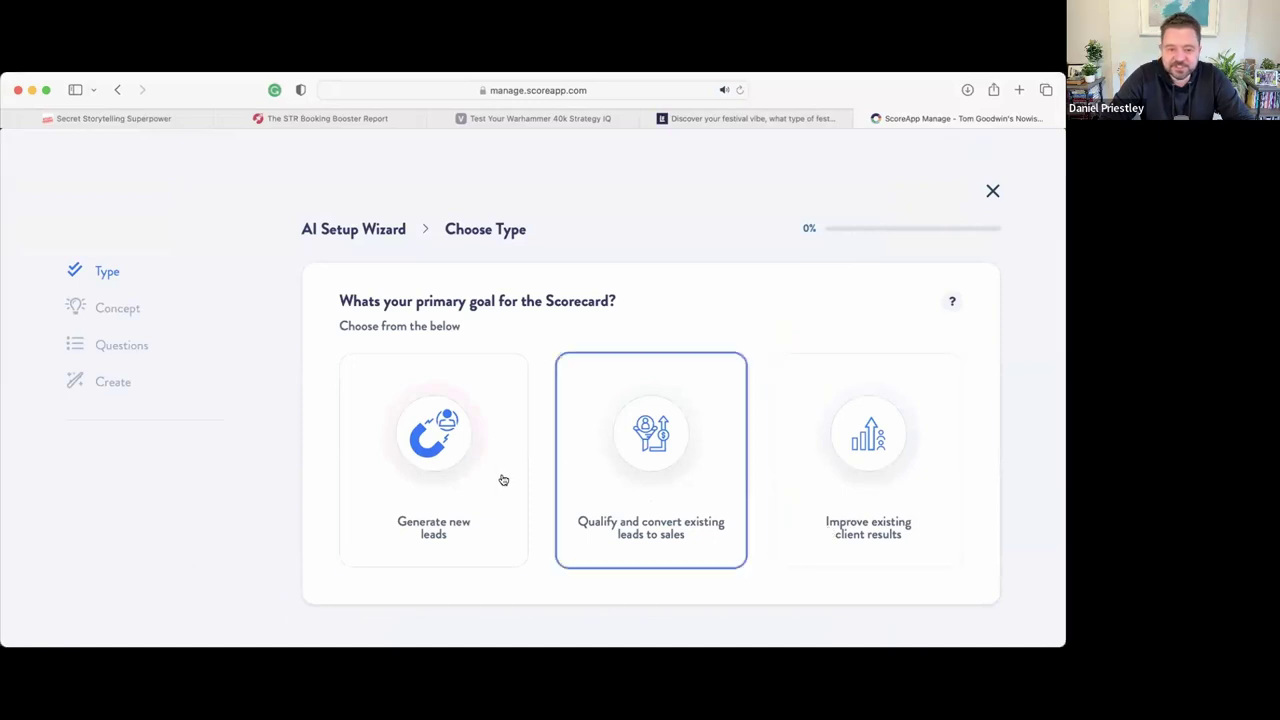
{"action": "left_click", "coordinate": [432, 469]}
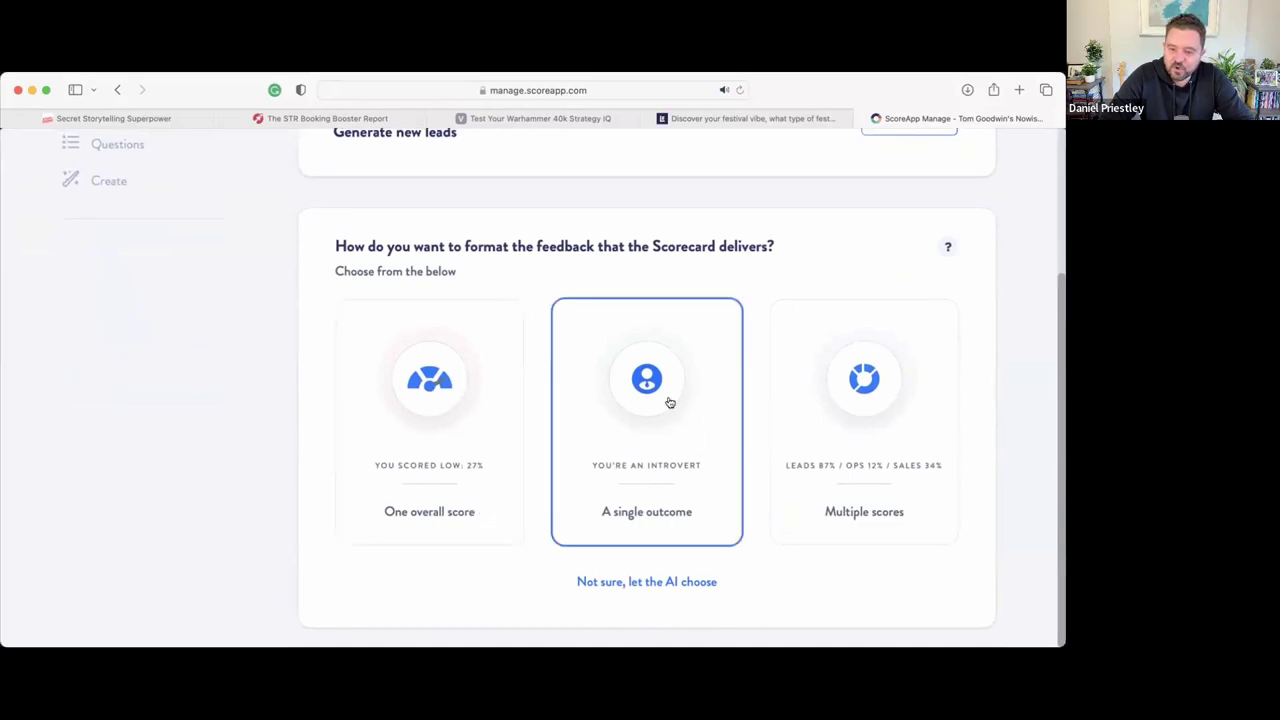
{"action": "left_click", "coordinate": [923, 357]}
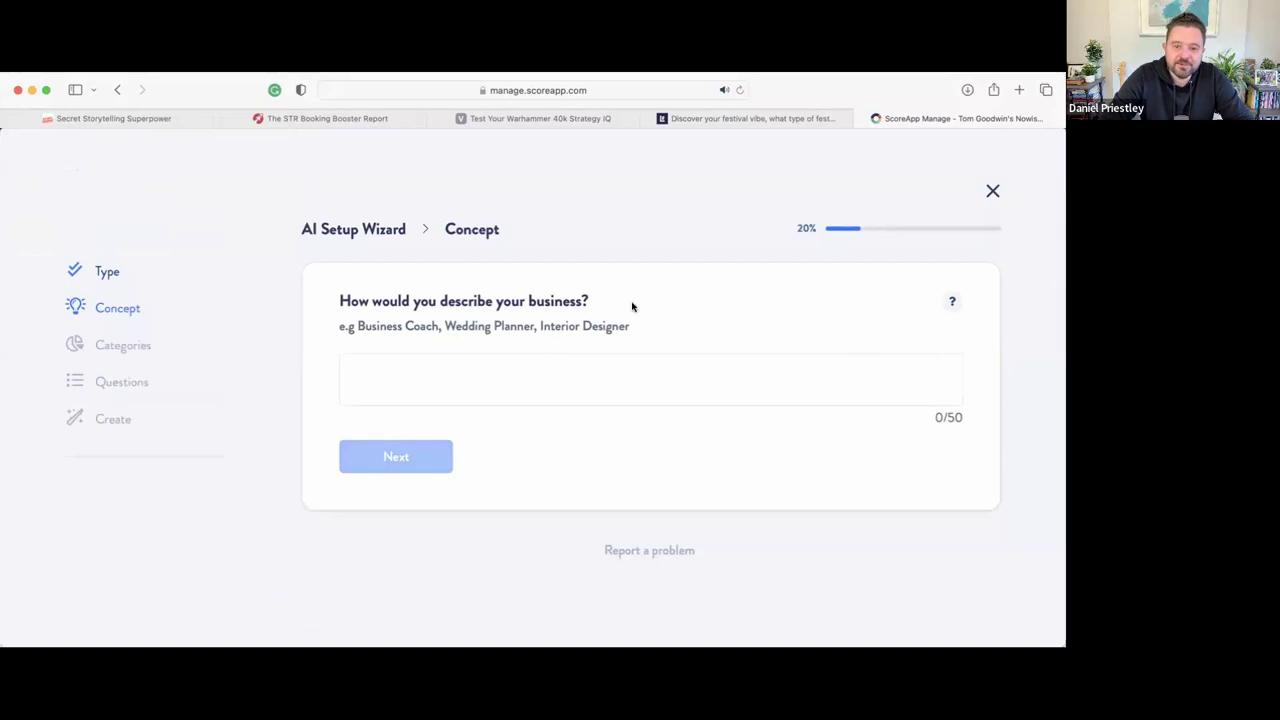
- Describe the business as Sales Trainer and choose Sales Teams as the target audience
{"action": "left_click", "coordinate": [444, 381]}
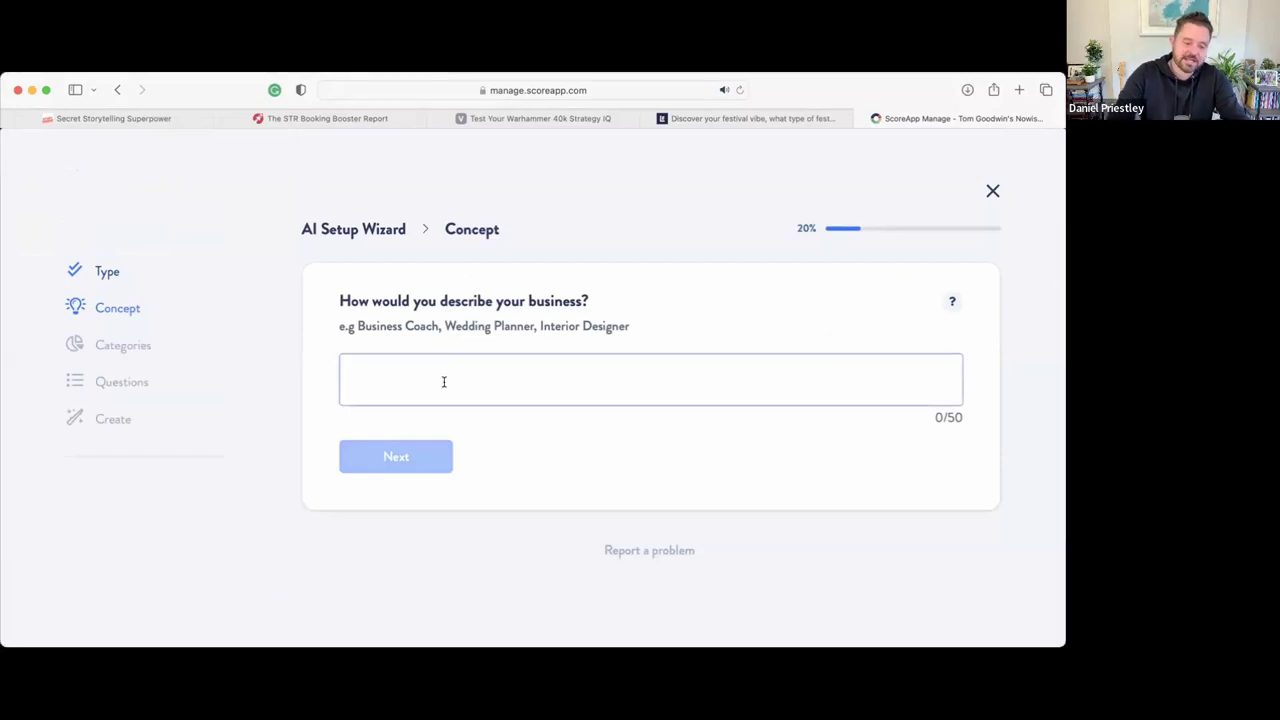
{"action": "type", "text": "Sales "}
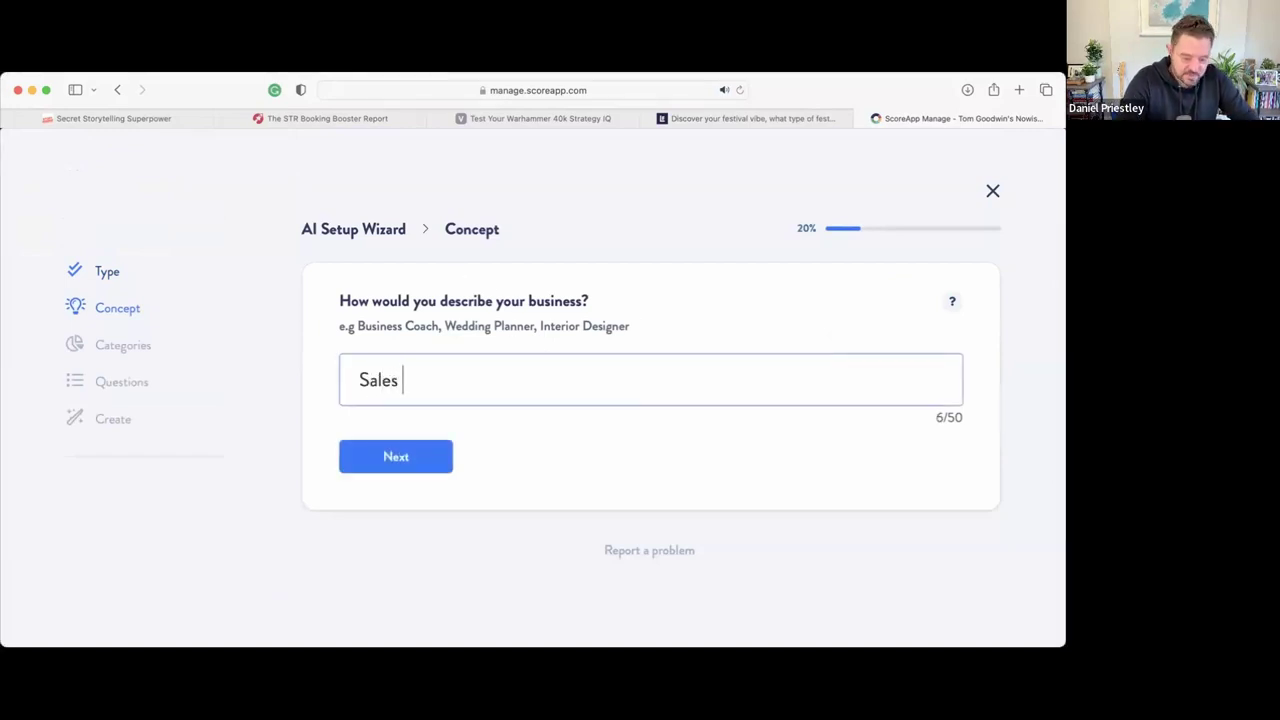
{"action": "type", "text": "Trainer"}
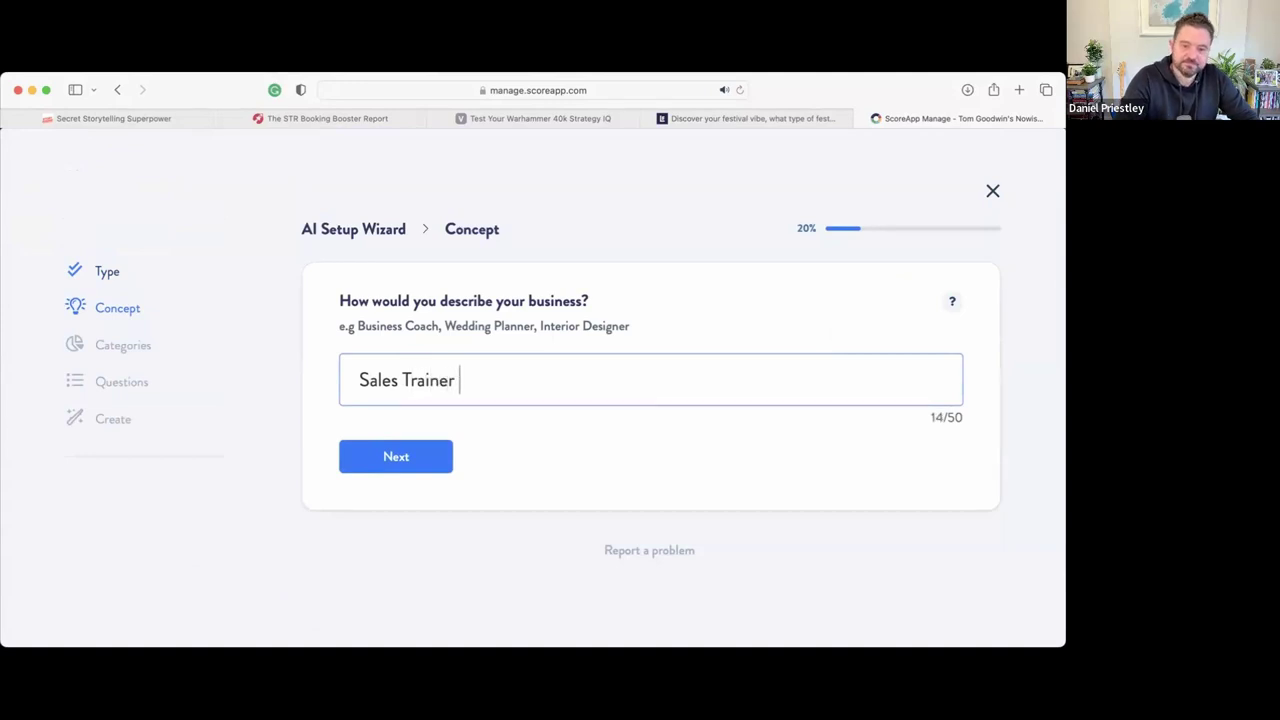
{"action": "left_click", "coordinate": [400, 465]}
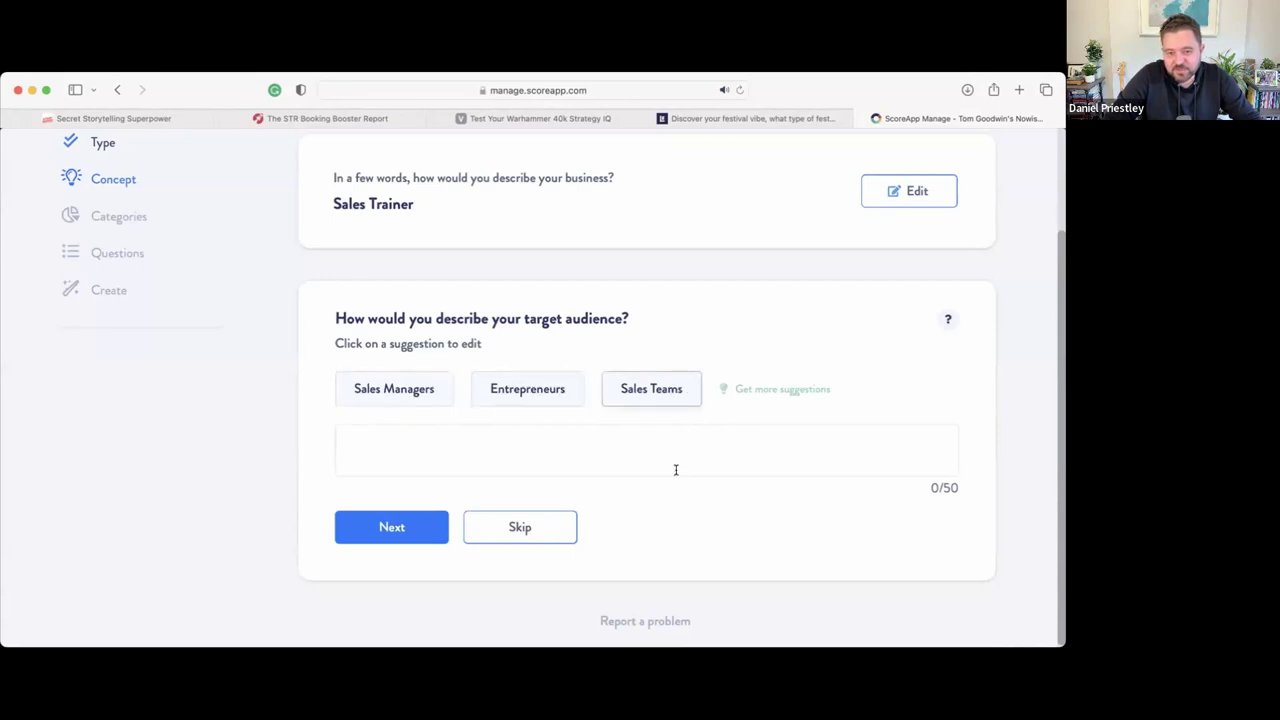
{"action": "left_click", "coordinate": [641, 388]}
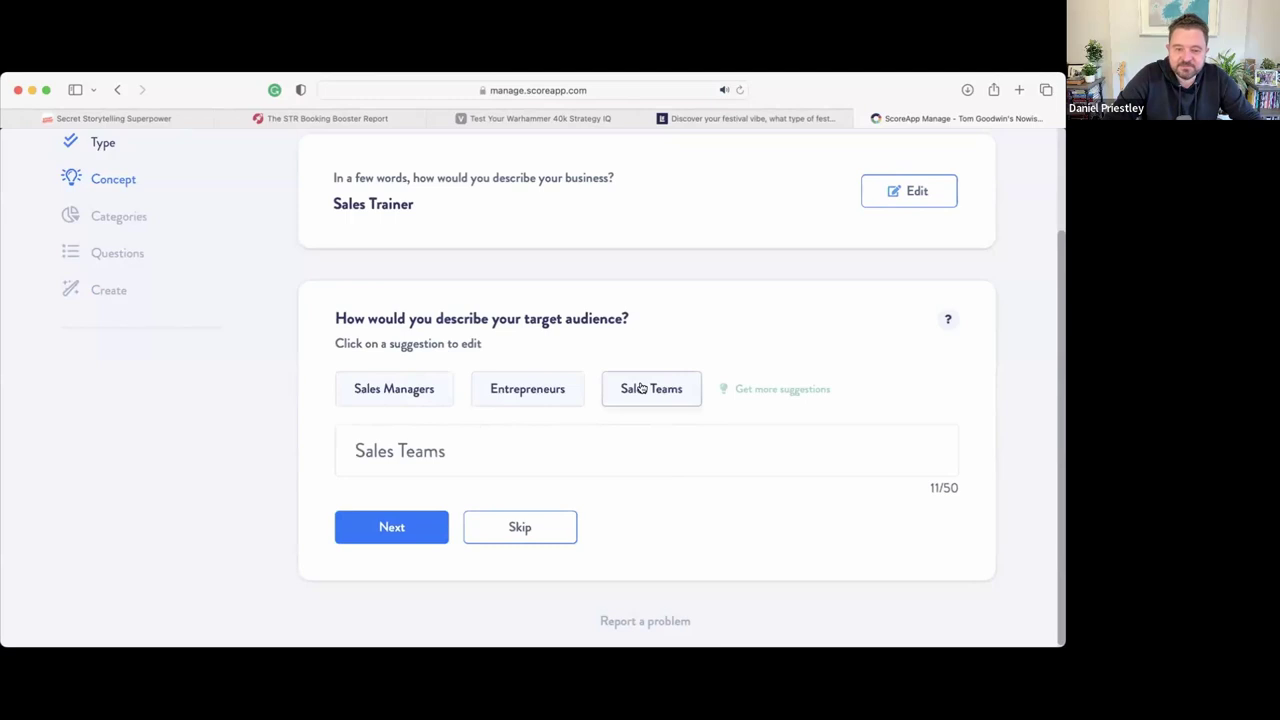
{"action": "left_click", "coordinate": [414, 528]}
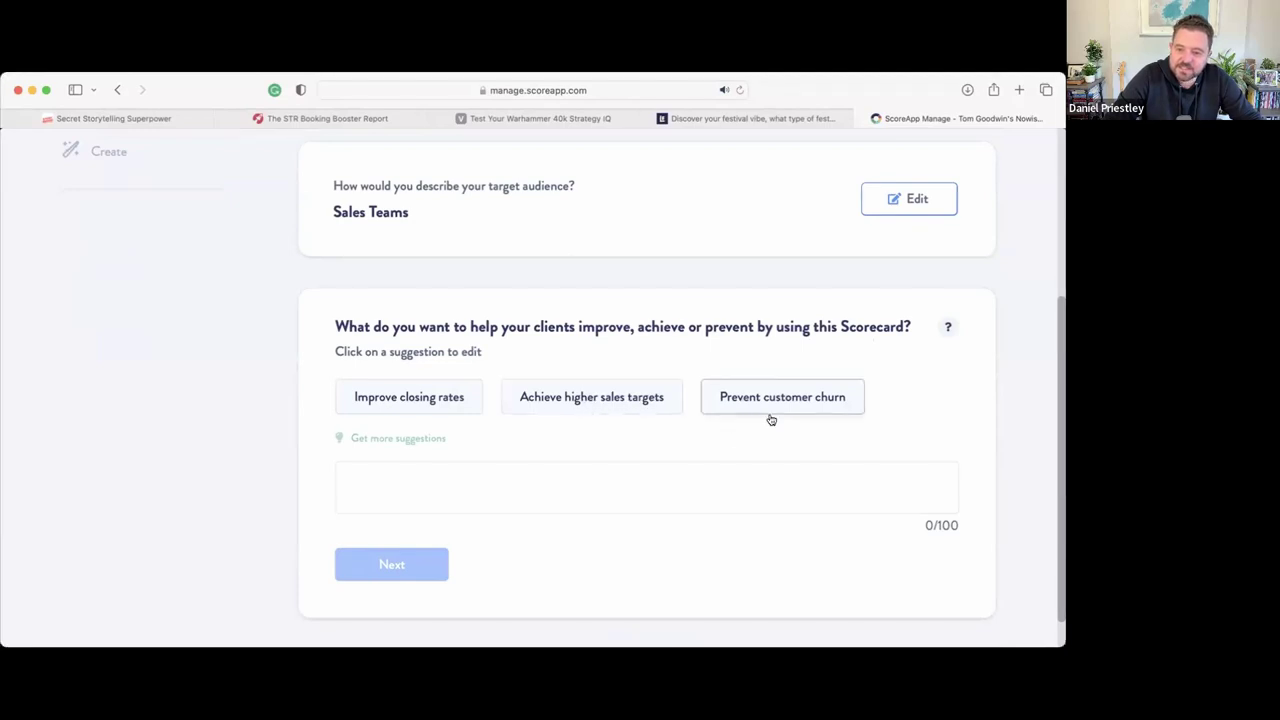
- Set the aim to Improve closing rates and pick the 'Cracking the Sales Code' concept
{"action": "left_click", "coordinate": [444, 400]}
{"action": "scroll", "coordinate": [526, 434], "scroll_direction": "down", "scroll_amount": 1}
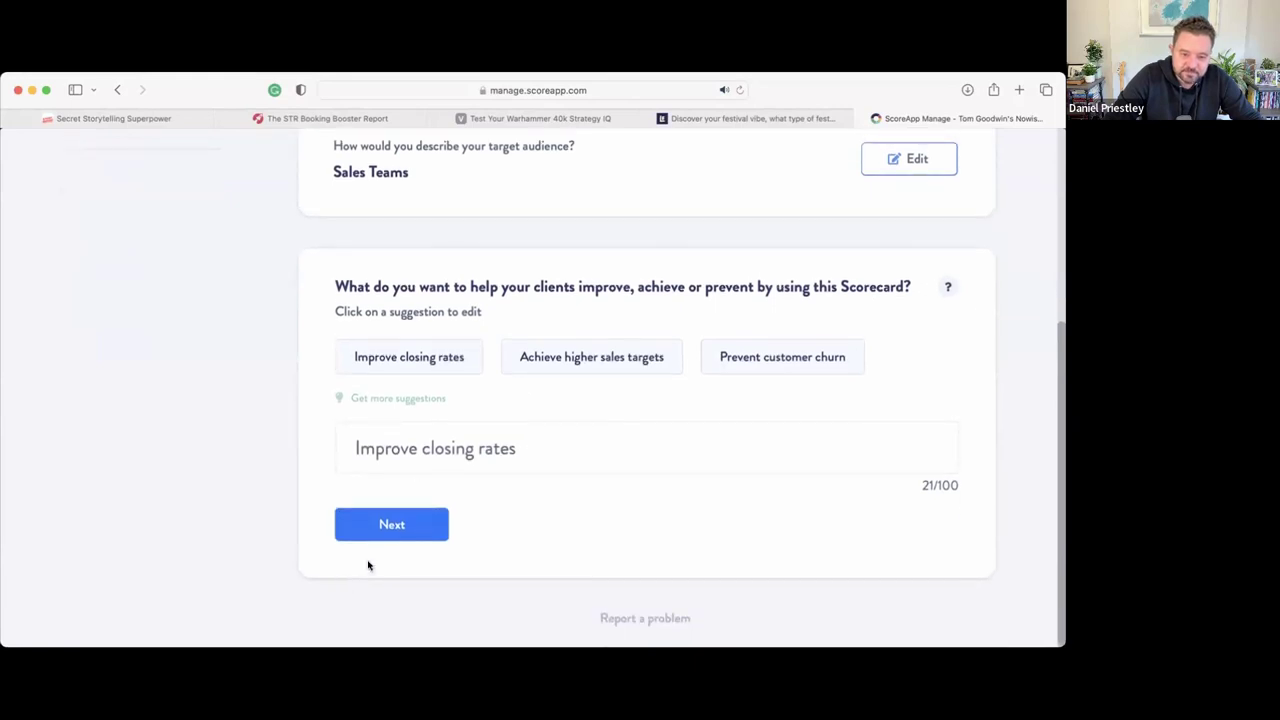
{"action": "left_click", "coordinate": [391, 522]}
{"action": "scroll", "coordinate": [543, 443], "scroll_direction": "down", "scroll_amount": 2}
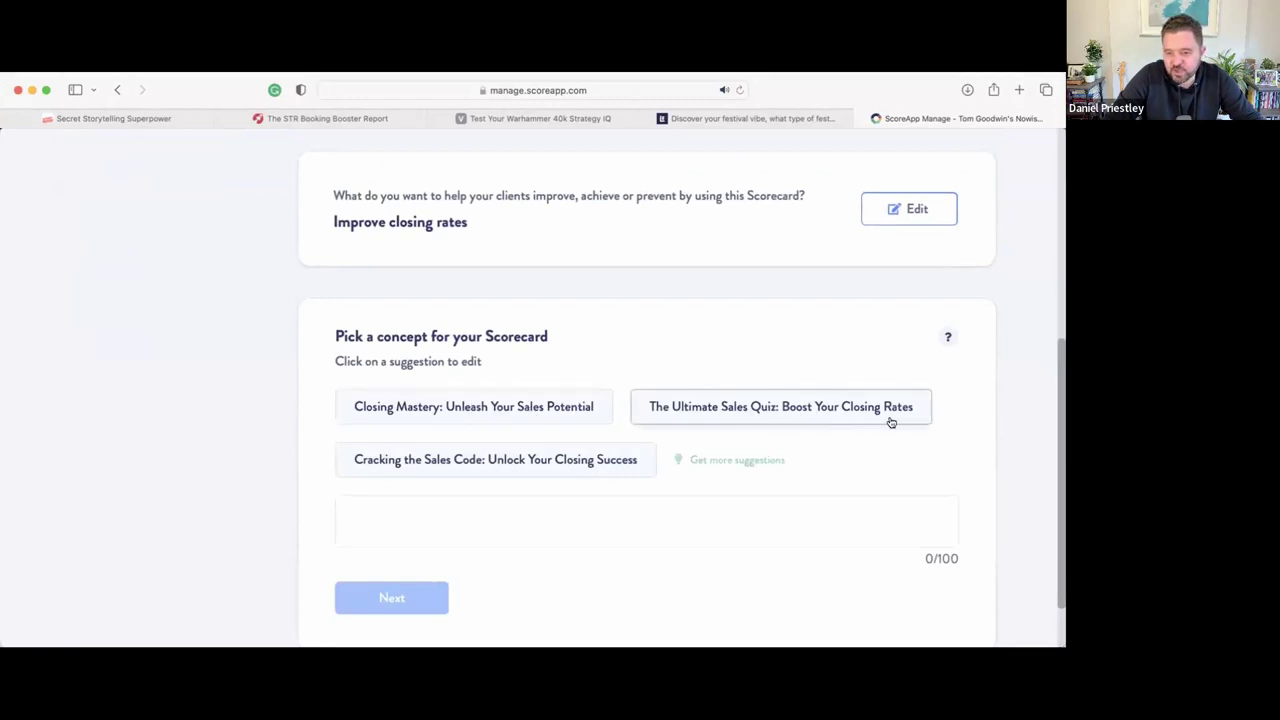
{"action": "left_click", "coordinate": [507, 466]}
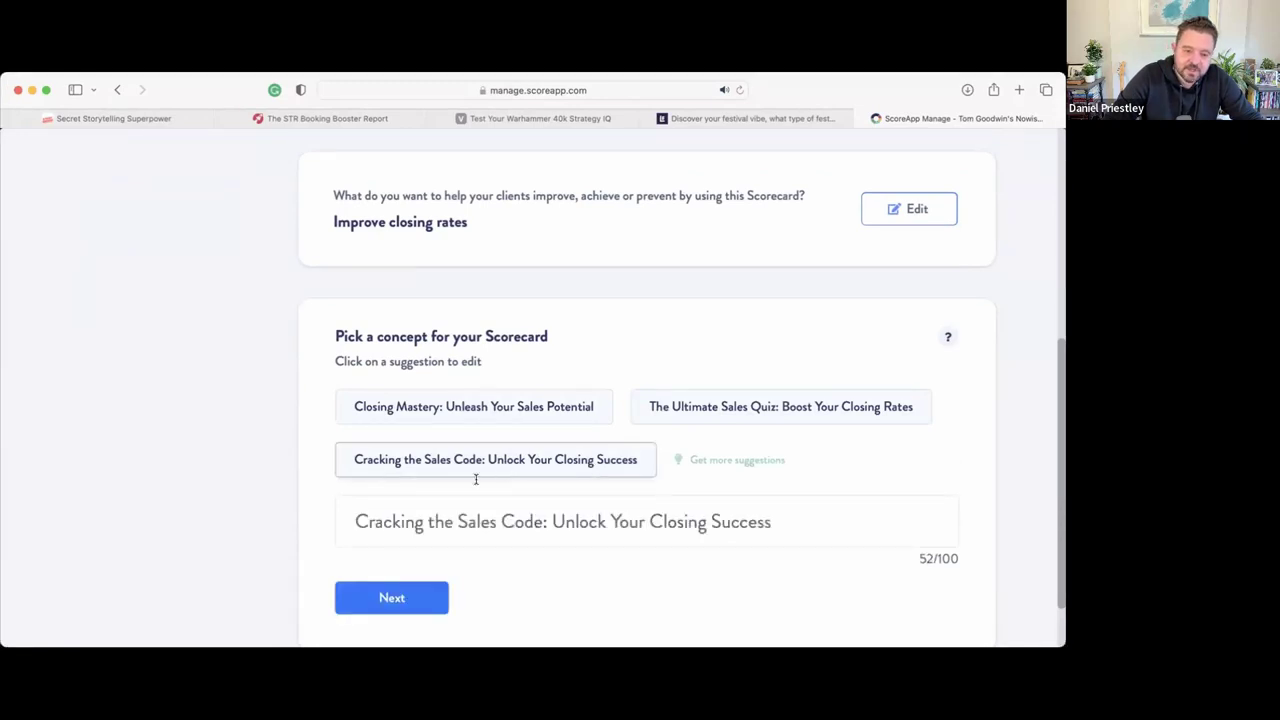
{"action": "left_click", "coordinate": [395, 597]}
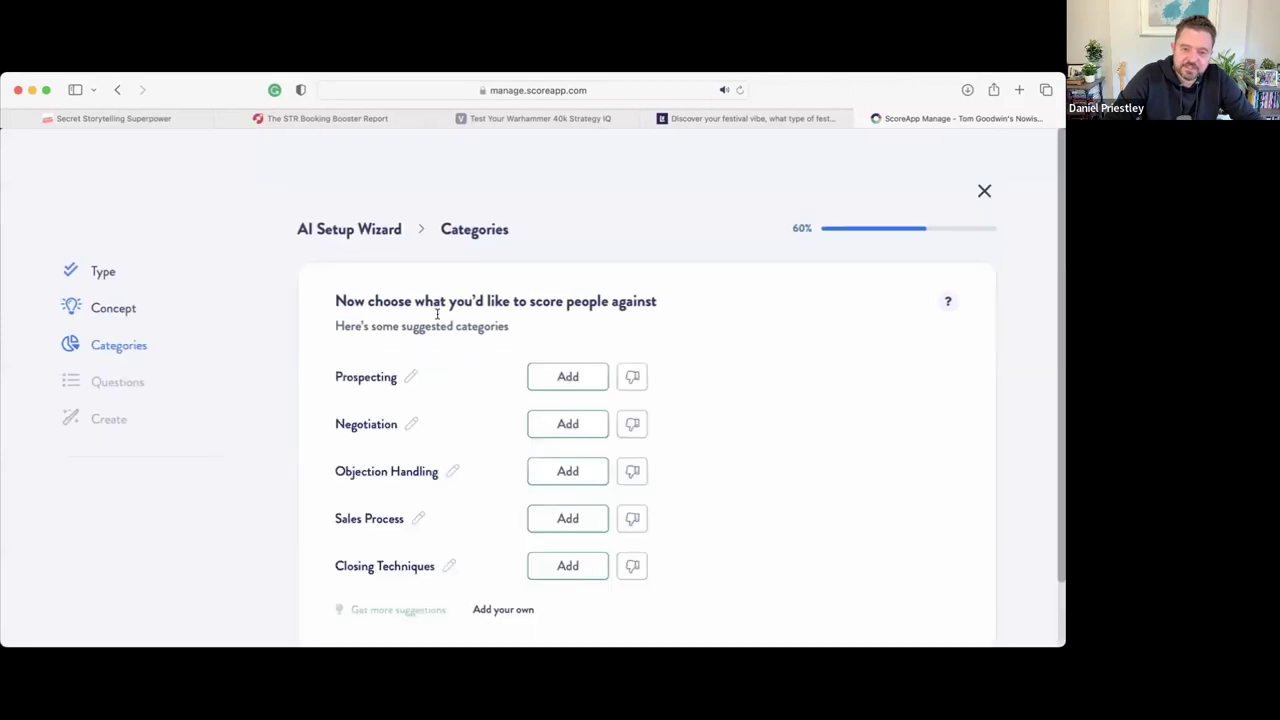
- Add Sales Process, Objection Handling and Closing Techniques as scoring categories, then continue
{"action": "scroll", "coordinate": [658, 328], "scroll_direction": "down", "scroll_amount": 2}
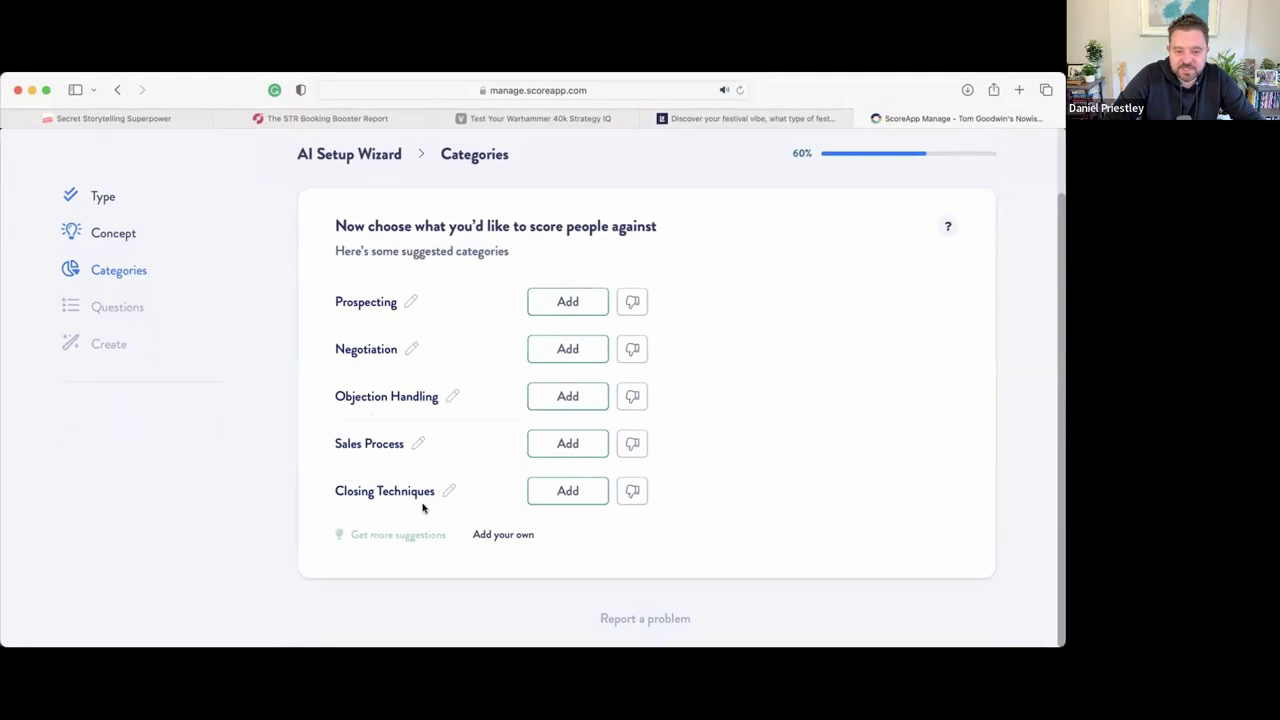
{"action": "left_click", "coordinate": [572, 443]}
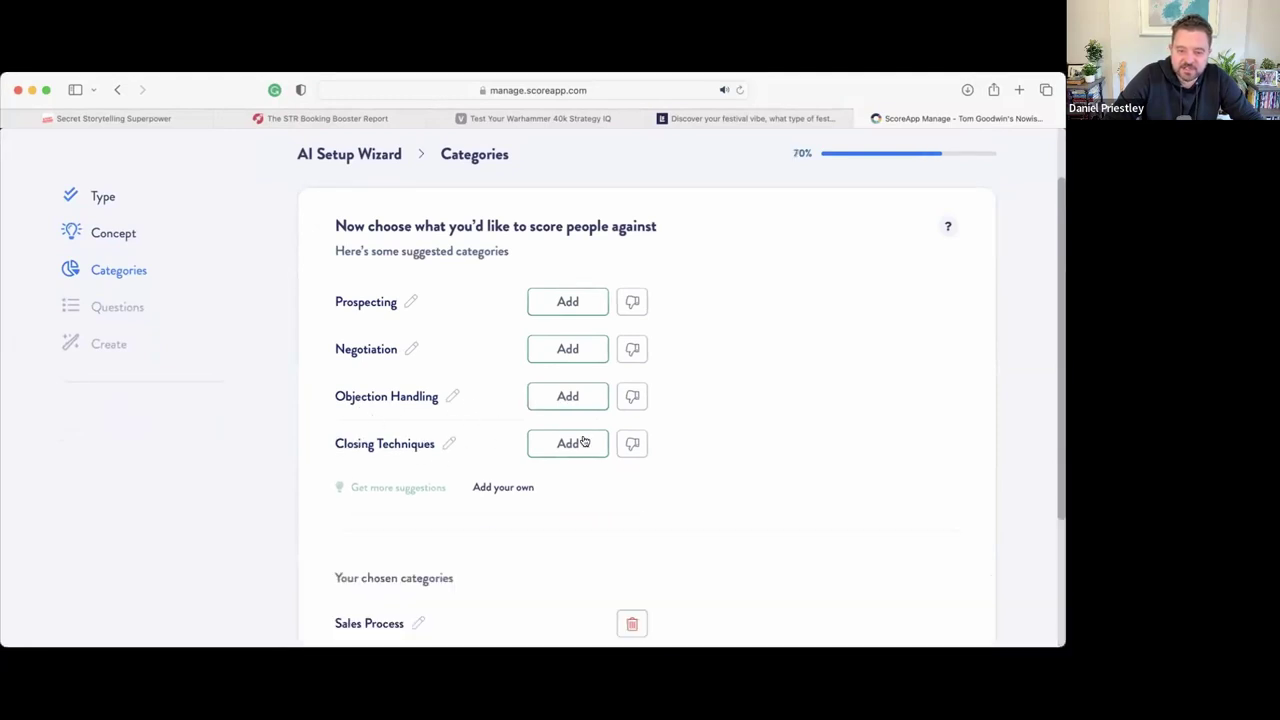
{"action": "left_click", "coordinate": [578, 395]}
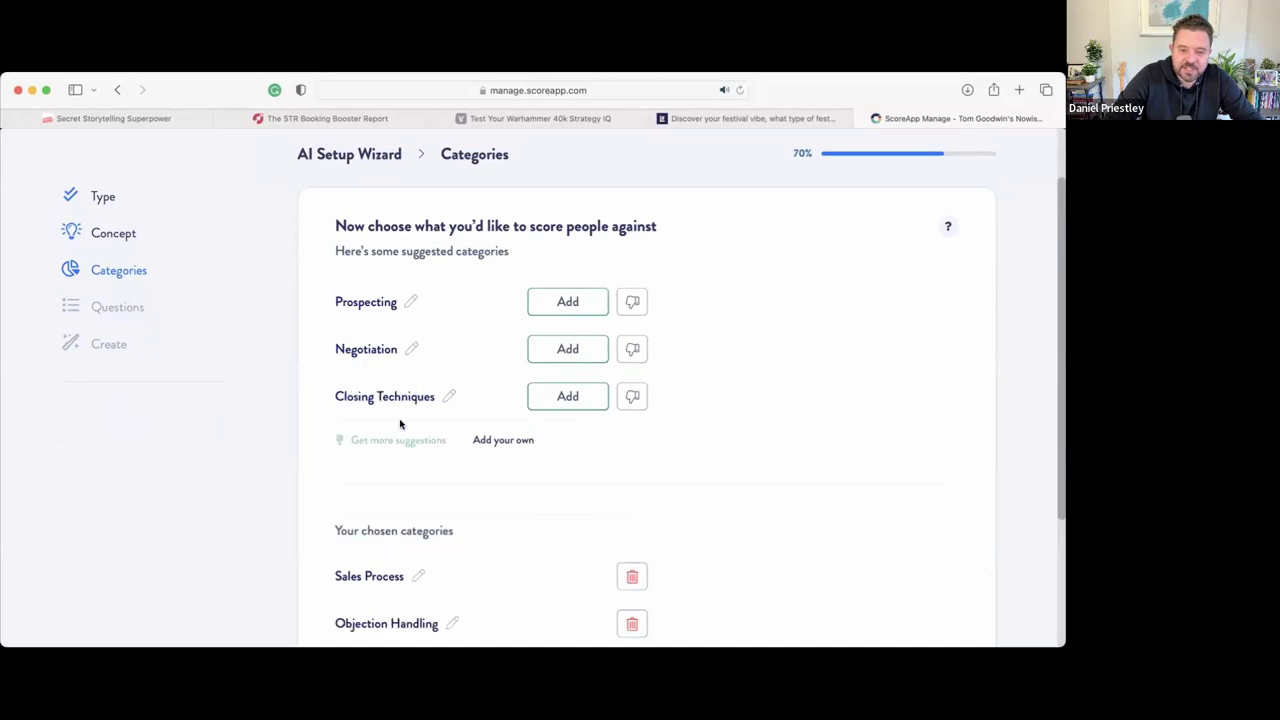
{"action": "left_click", "coordinate": [563, 397]}
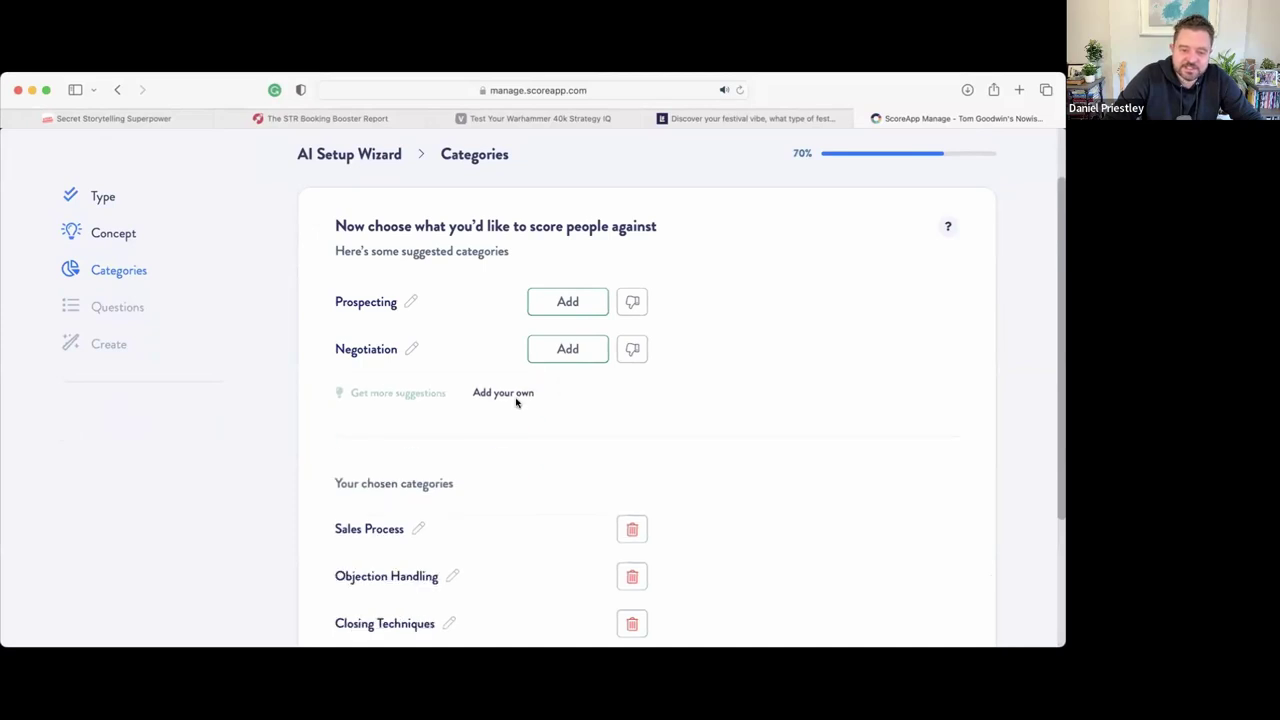
{"action": "scroll", "coordinate": [517, 402], "scroll_direction": "down", "scroll_amount": 5}
{"action": "left_click", "coordinate": [418, 535]}
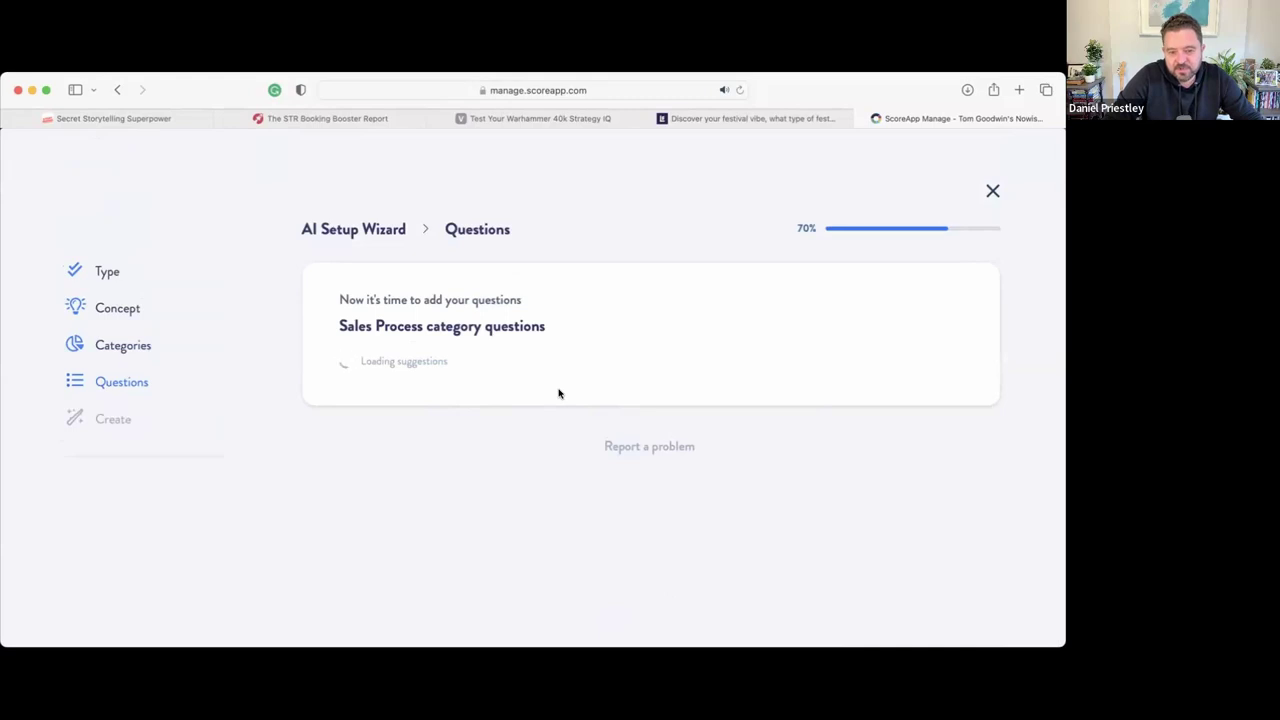
- Add the pain-points, active-listening and rapport-and-trust questions for Sales Process
{"action": "scroll", "coordinate": [558, 393], "scroll_direction": "down", "scroll_amount": 2}
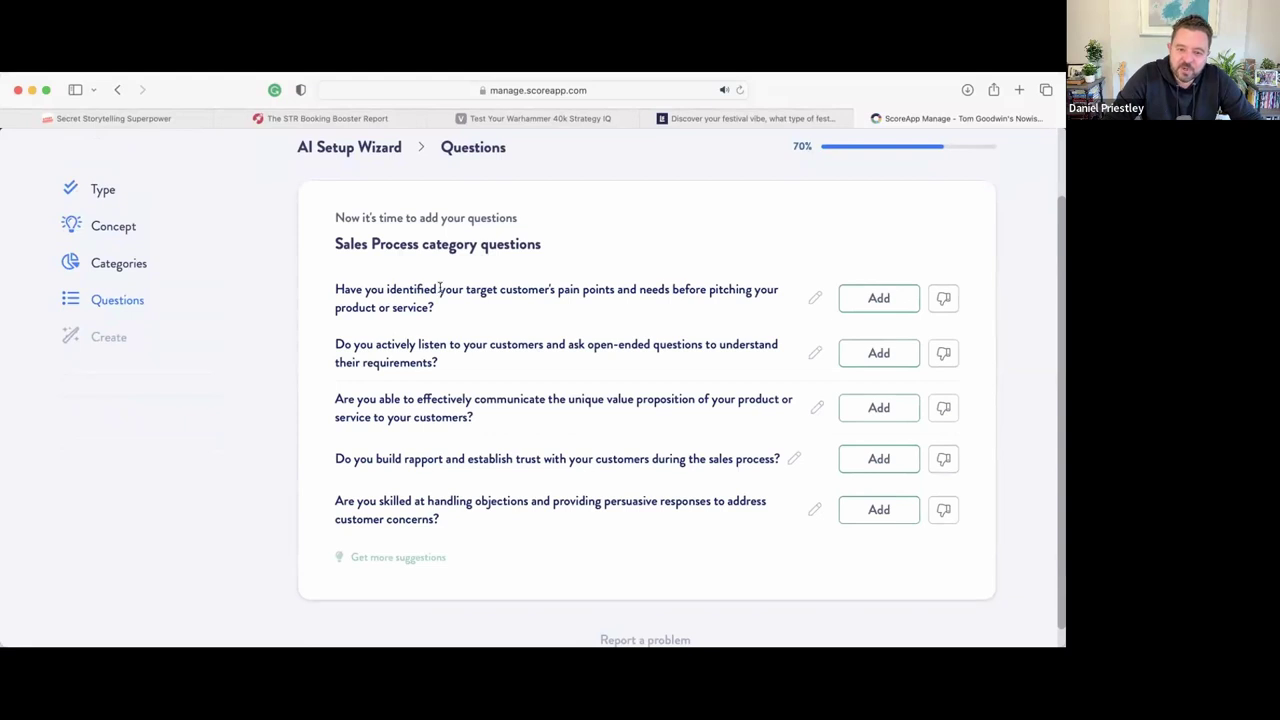
{"action": "left_click", "coordinate": [884, 298]}
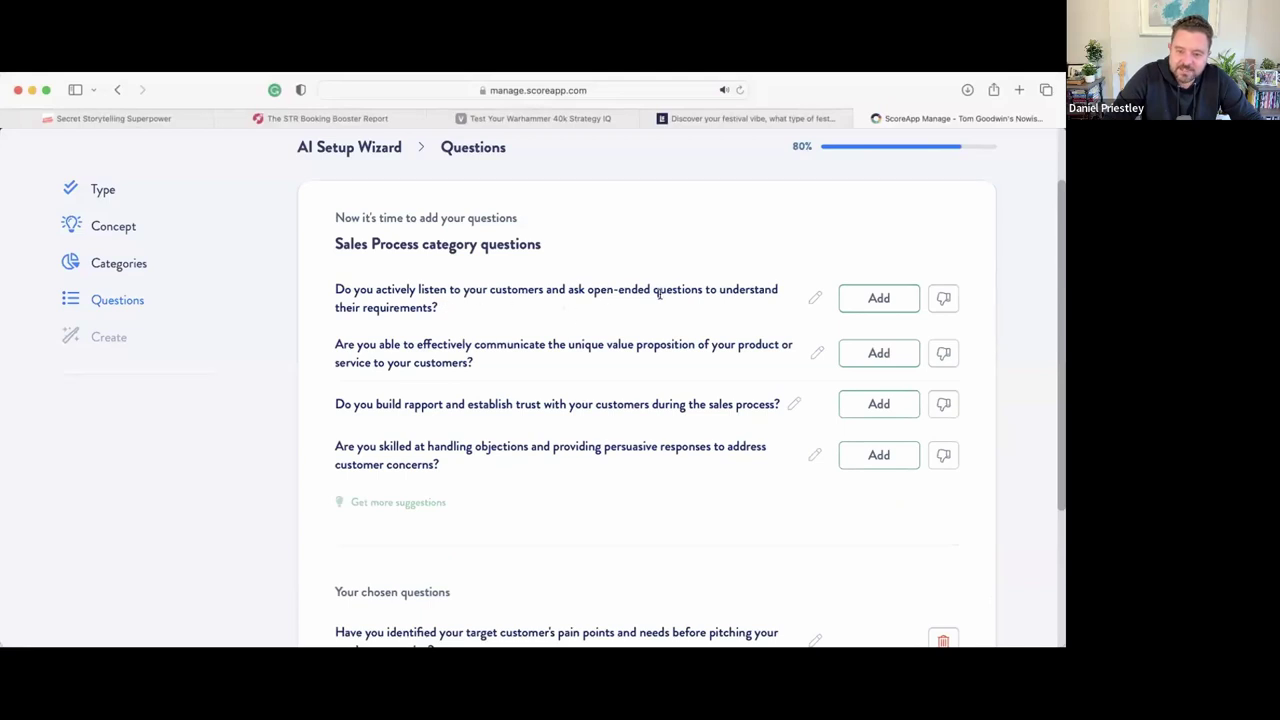
{"action": "left_click", "coordinate": [851, 305]}
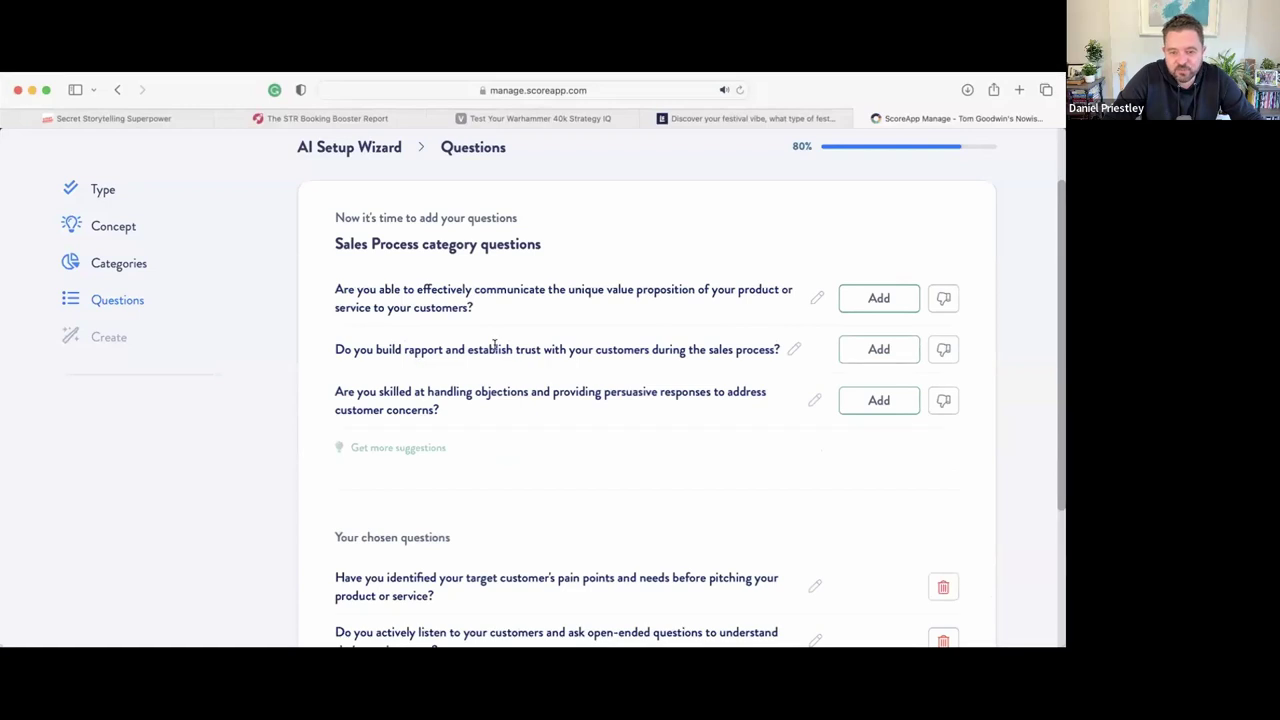
{"action": "left_click", "coordinate": [857, 351]}
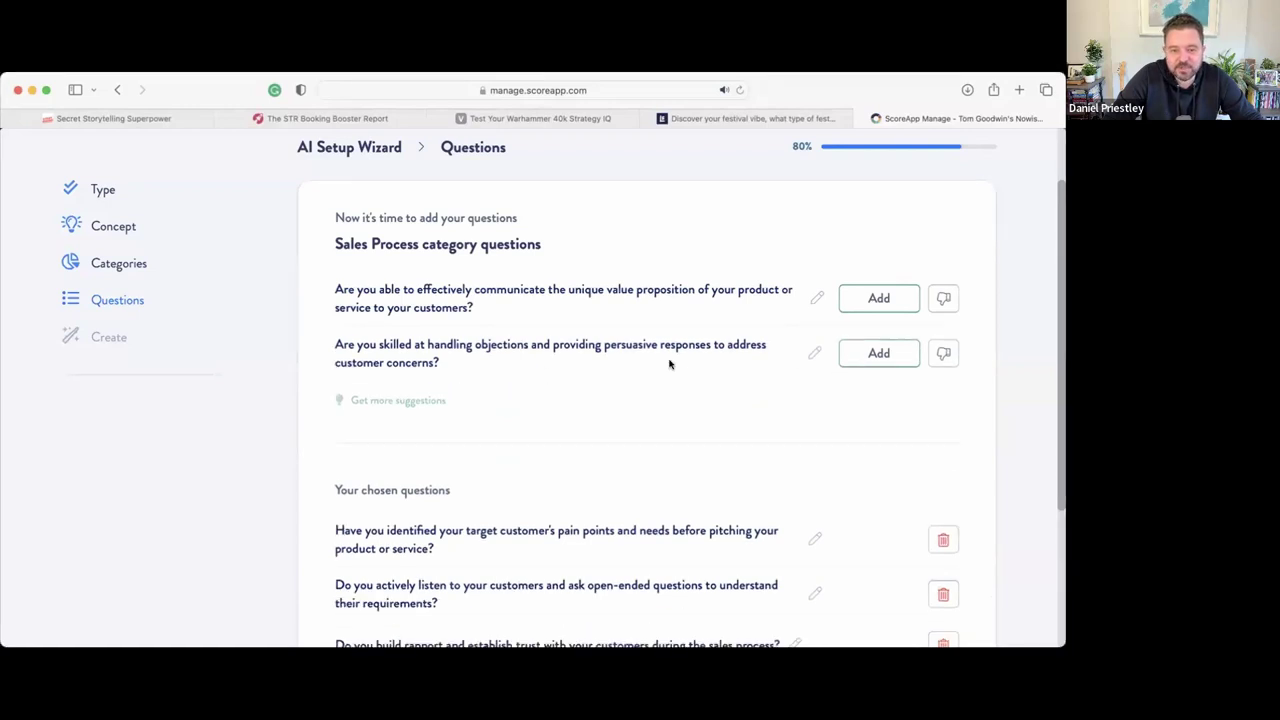
{"action": "scroll", "coordinate": [671, 363], "scroll_direction": "down", "scroll_amount": 5}
{"action": "left_click", "coordinate": [392, 524]}
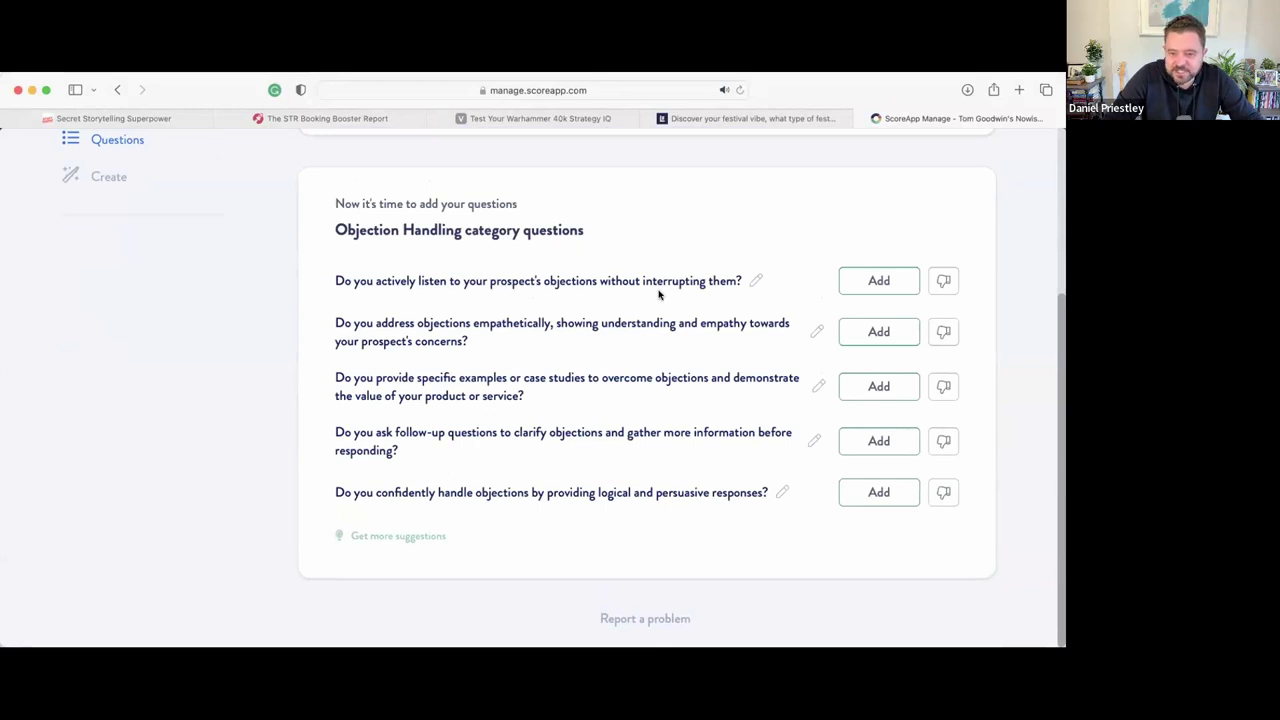
- Add four Objection Handling questions: listening, follow-up questions, confident handling, case studies
{"action": "left_click", "coordinate": [870, 282]}
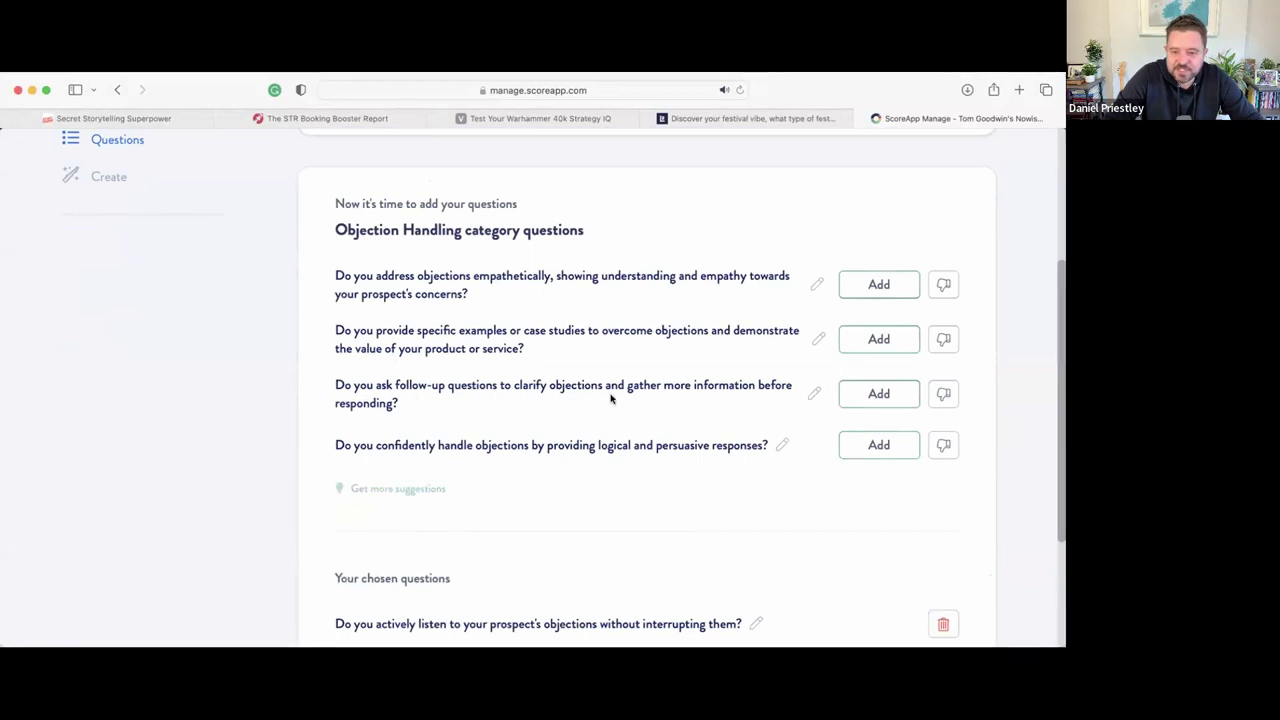
{"action": "left_click", "coordinate": [882, 392]}
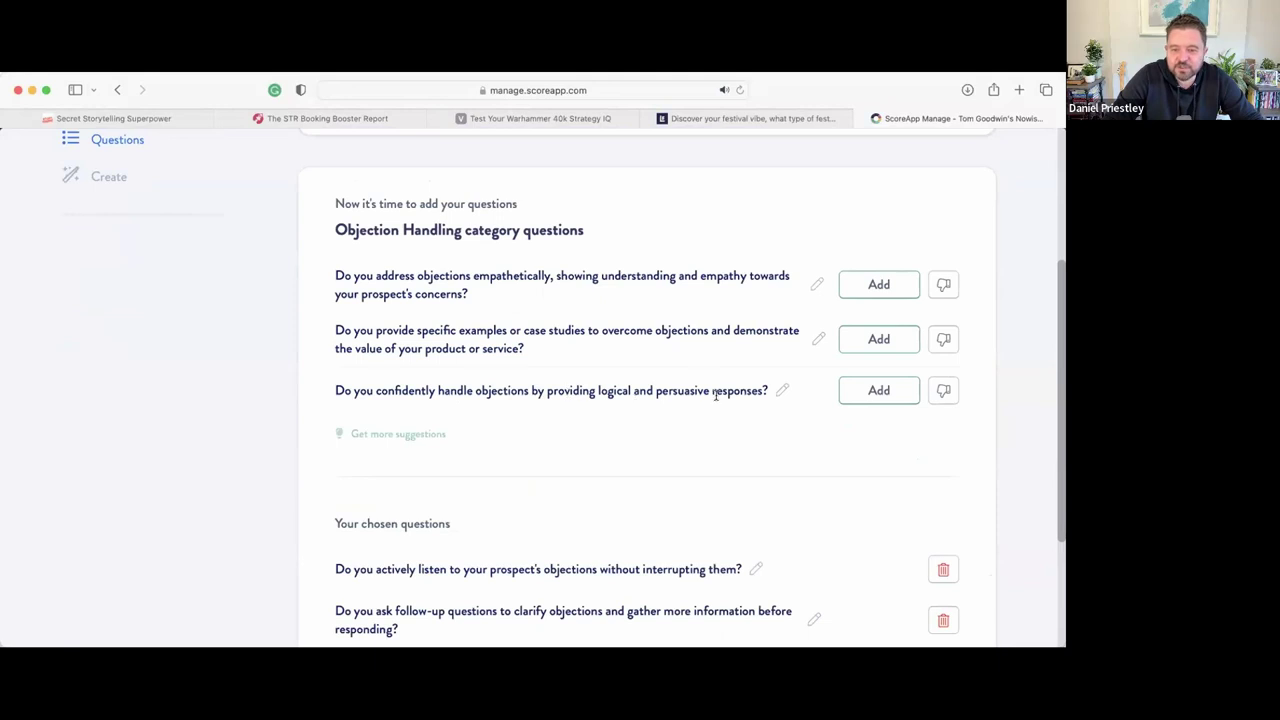
{"action": "left_click", "coordinate": [880, 391]}
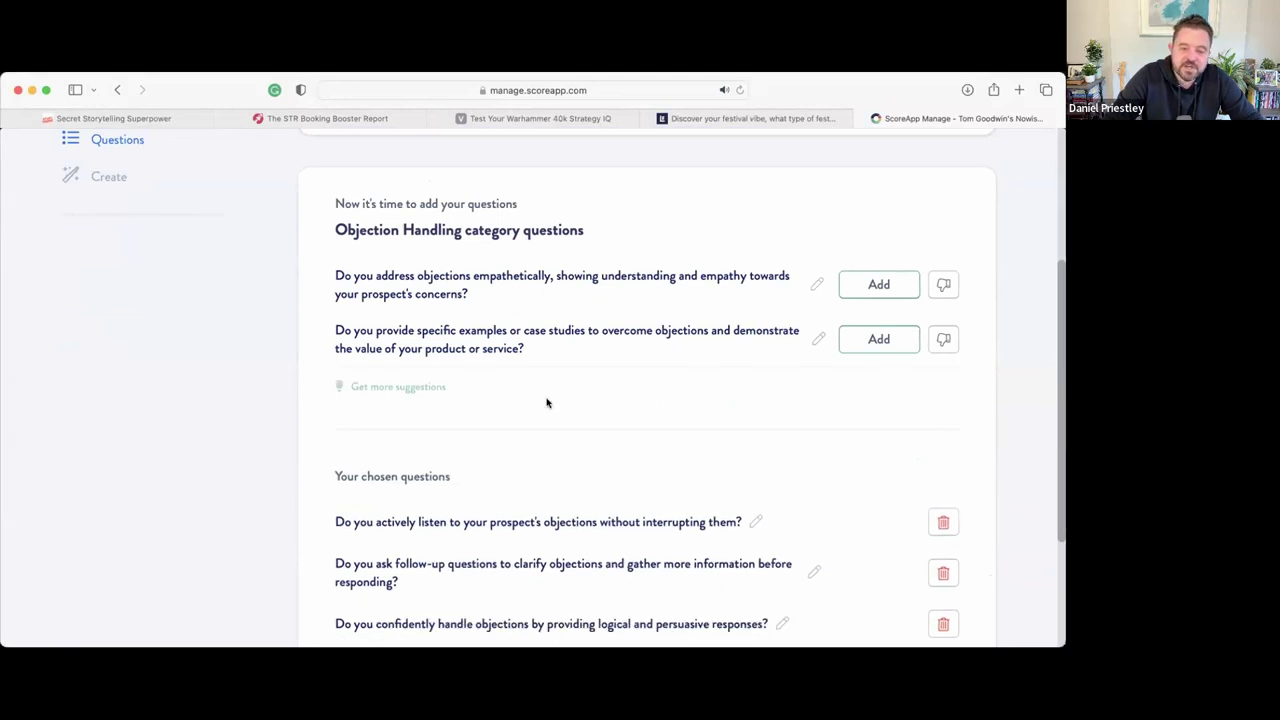
{"action": "left_click", "coordinate": [855, 339]}
{"action": "scroll", "coordinate": [627, 331], "scroll_direction": "down", "scroll_amount": 2}
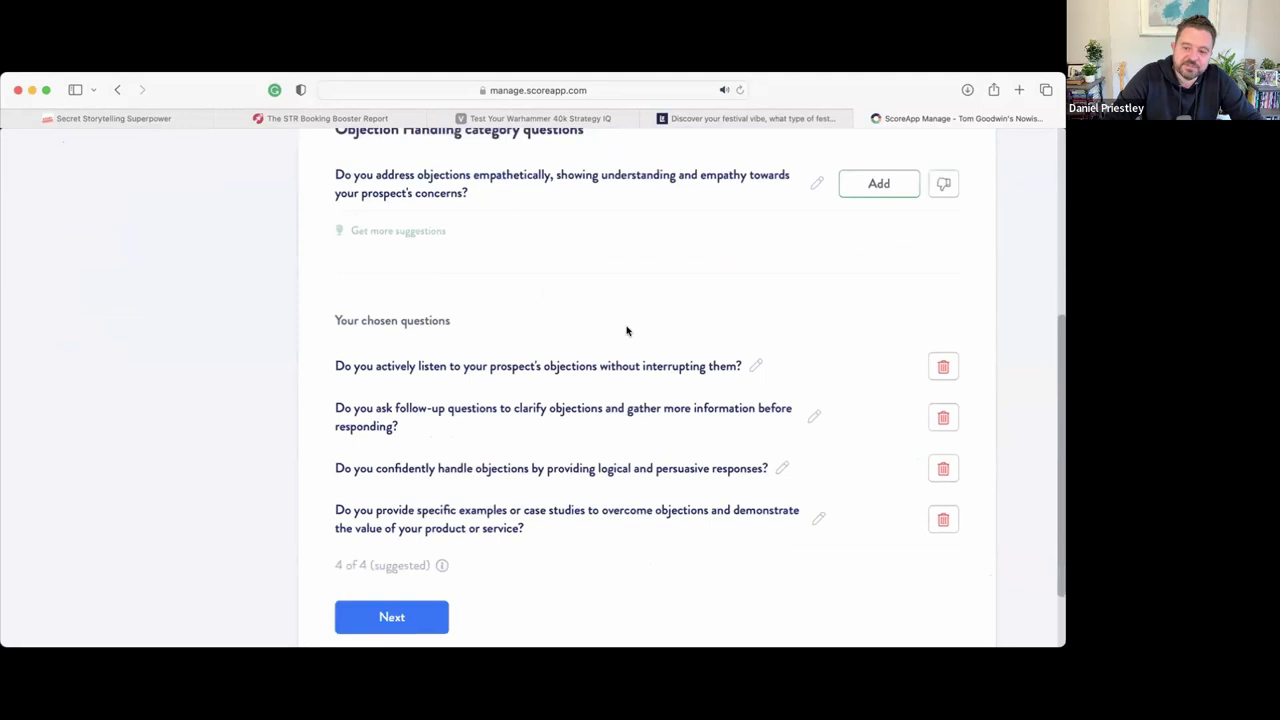
{"action": "scroll", "coordinate": [627, 331], "scroll_direction": "down", "scroll_amount": 1}
{"action": "left_click", "coordinate": [400, 533]}
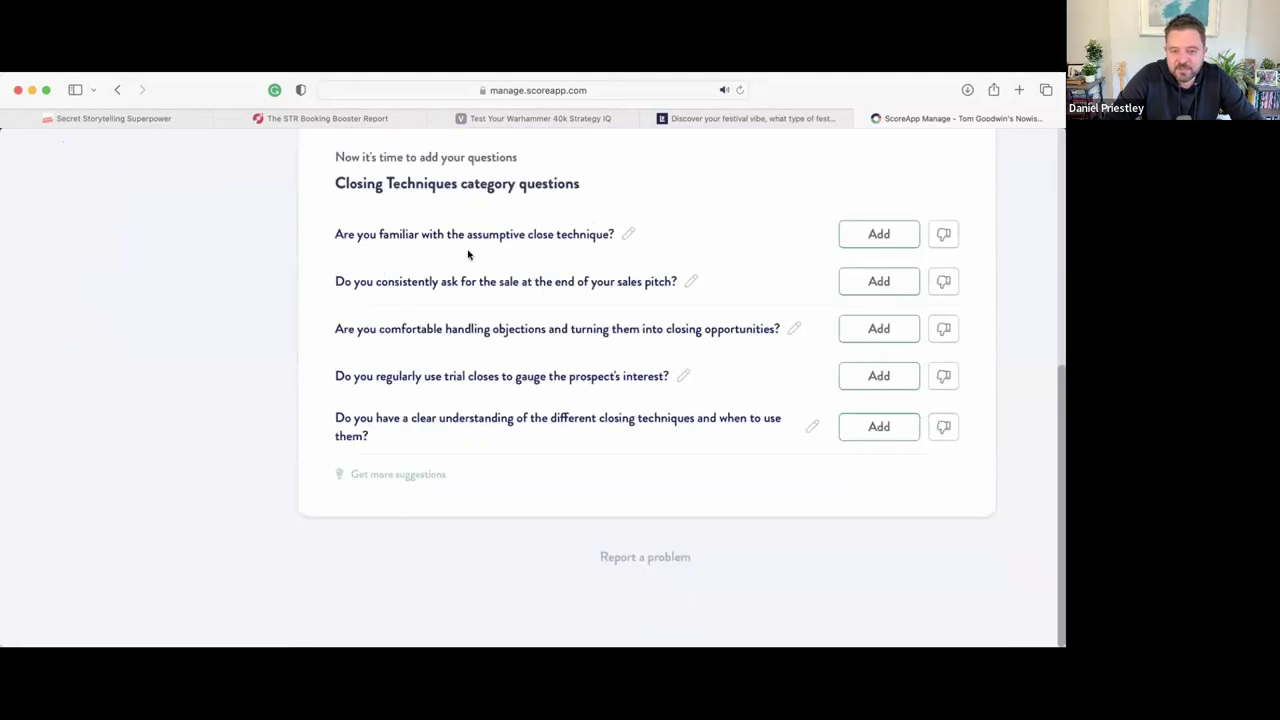
- Add four Closing Techniques questions: assumptive close, ask for the sale, trial closes, understanding
{"action": "left_click", "coordinate": [886, 236]}
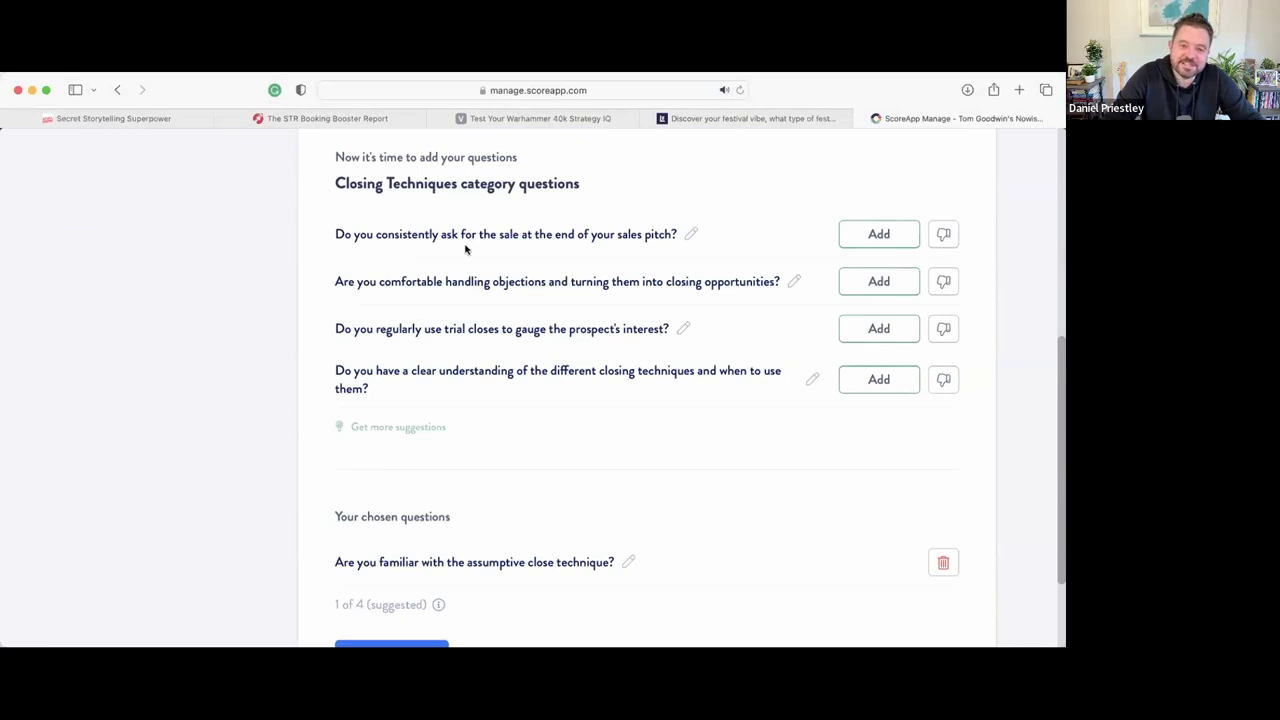
{"action": "left_click", "coordinate": [853, 236]}
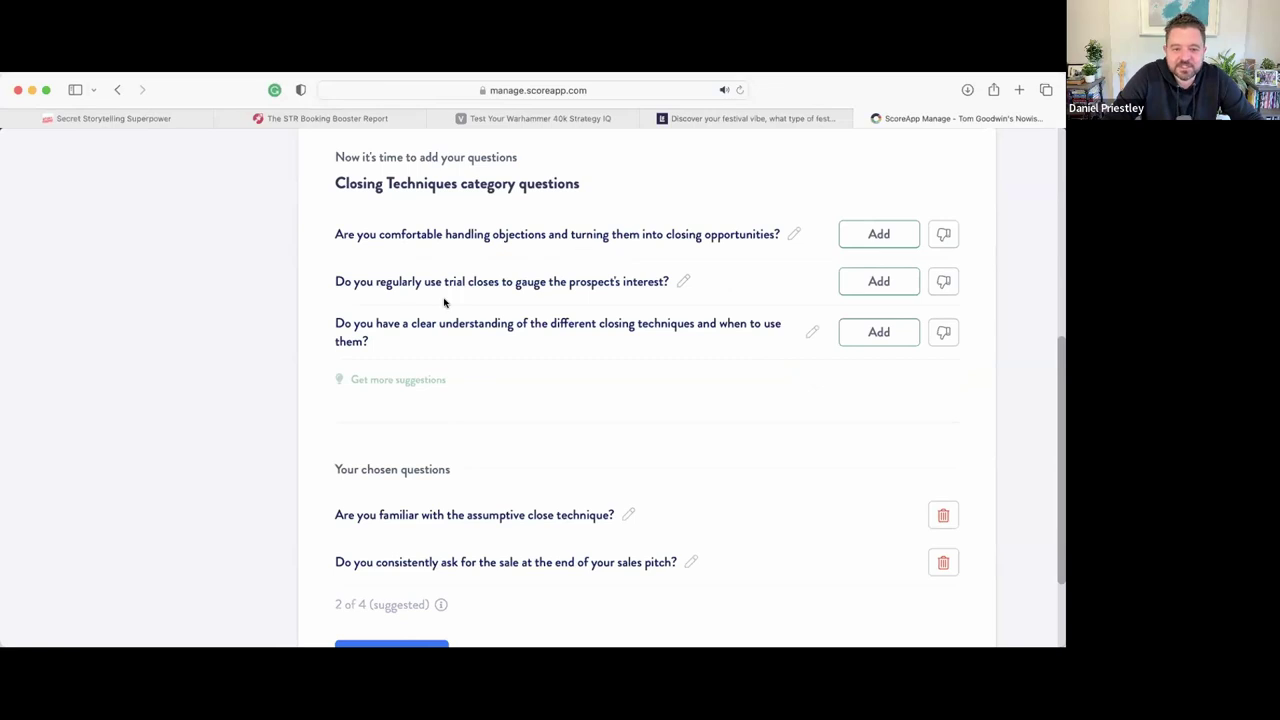
{"action": "left_click", "coordinate": [882, 284]}
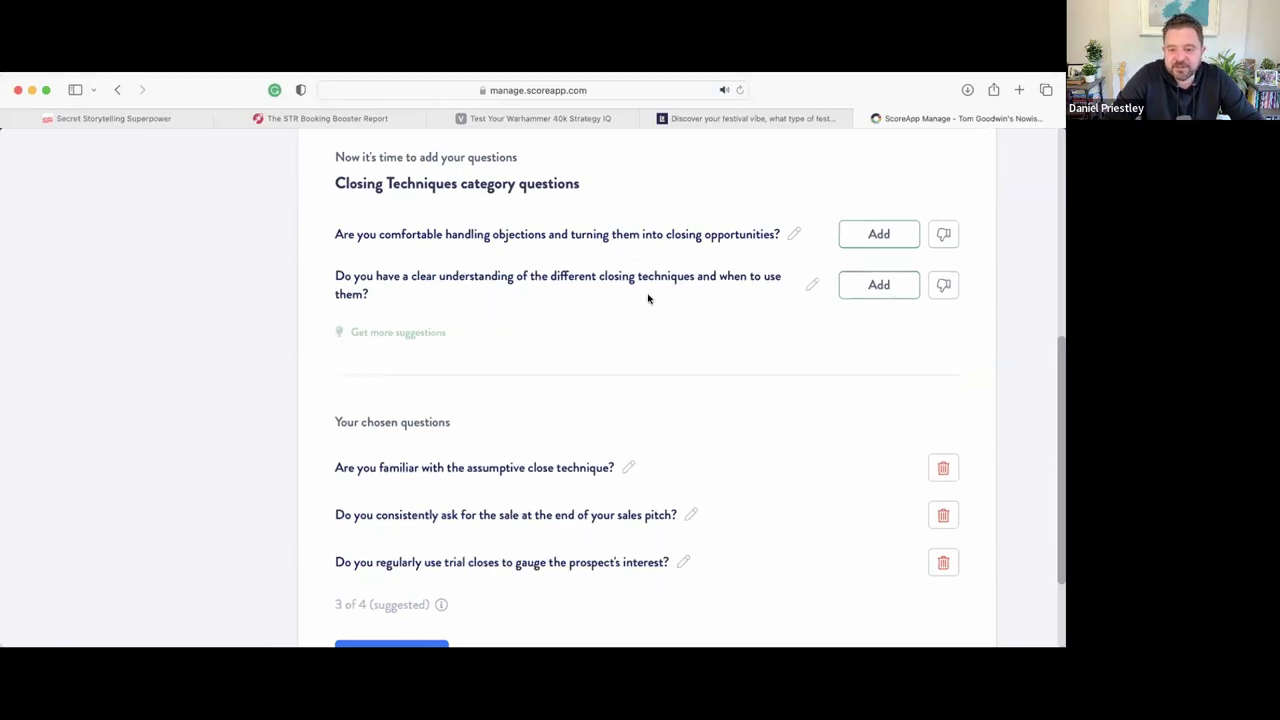
{"action": "left_click", "coordinate": [881, 286]}
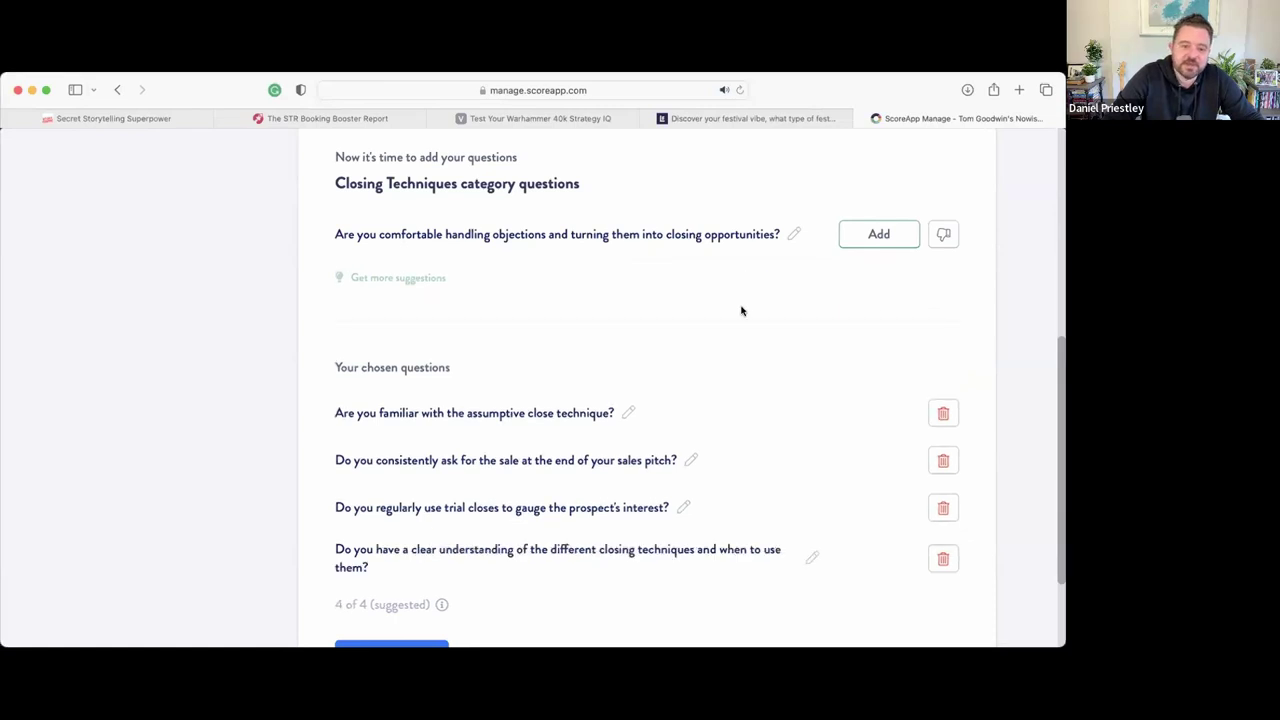
{"action": "scroll", "coordinate": [424, 500], "scroll_direction": "down", "scroll_amount": 3}
{"action": "left_click", "coordinate": [424, 502]}
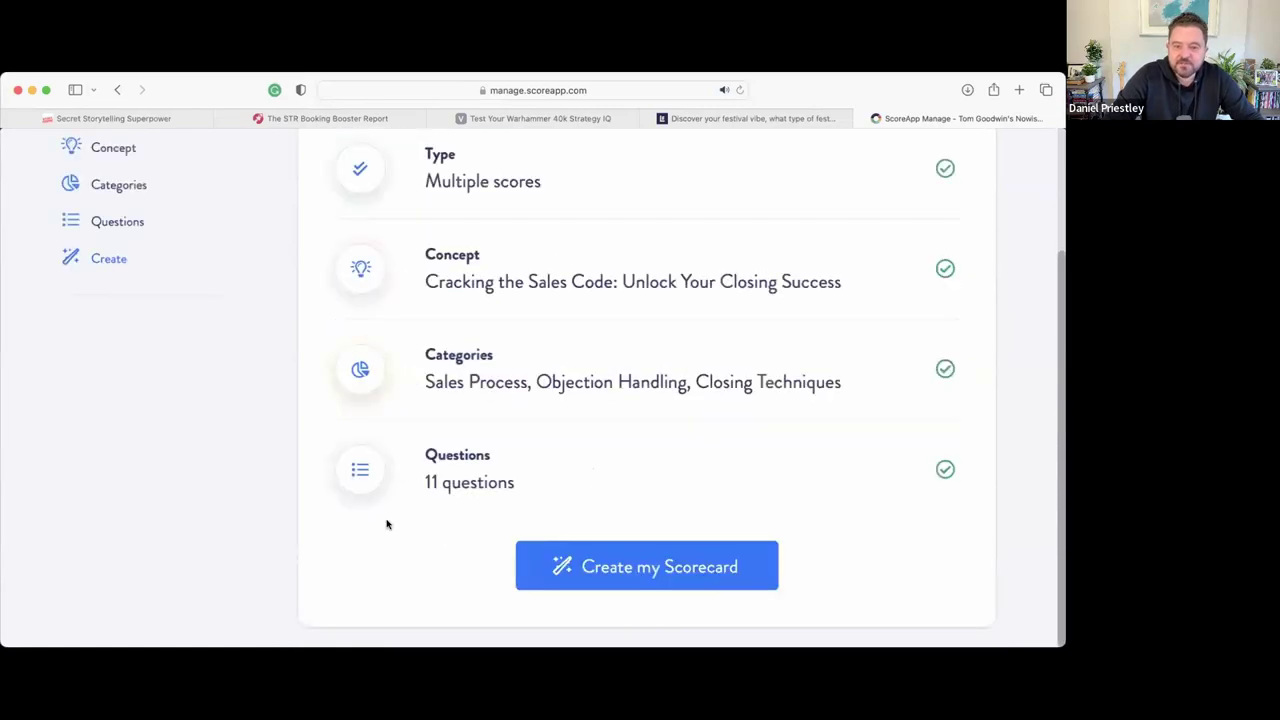
- Create the Scorecard from the wizard summary of 11 questions
{"action": "scroll", "coordinate": [394, 443], "scroll_direction": "up", "scroll_amount": 2}
{"action": "scroll", "coordinate": [406, 394], "scroll_direction": "down", "scroll_amount": 2}
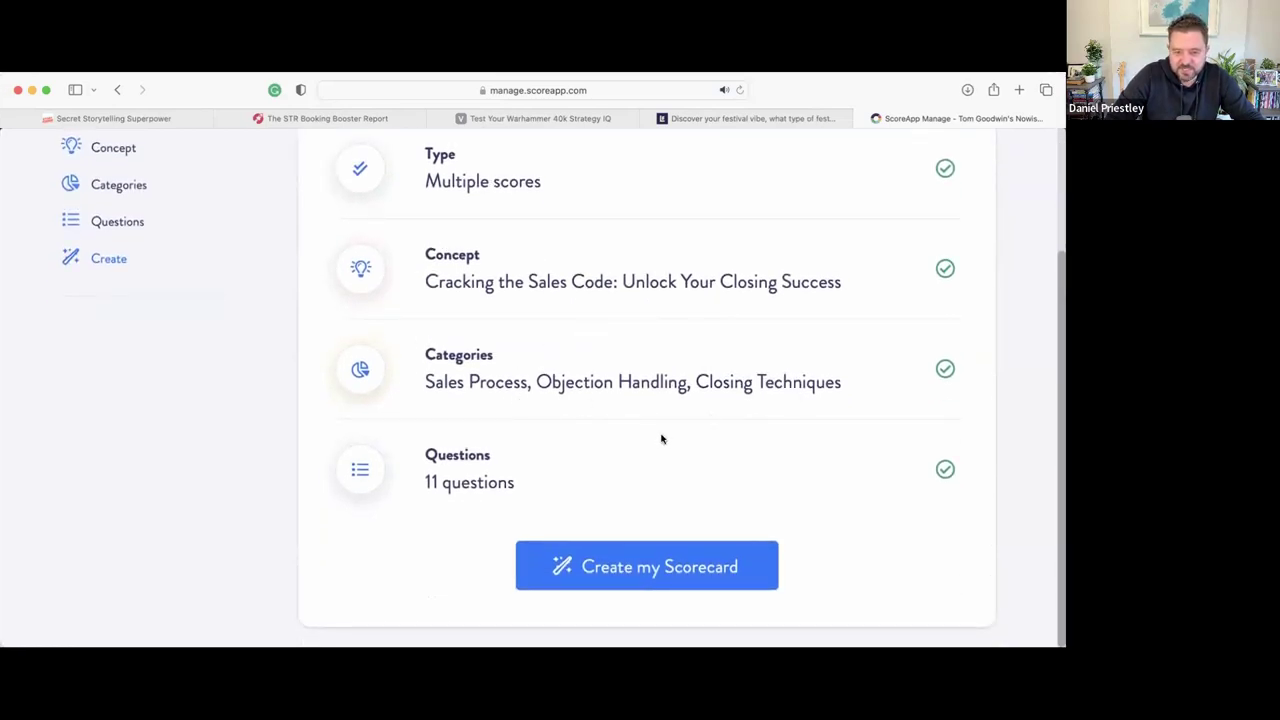
{"action": "left_click", "coordinate": [627, 568]}
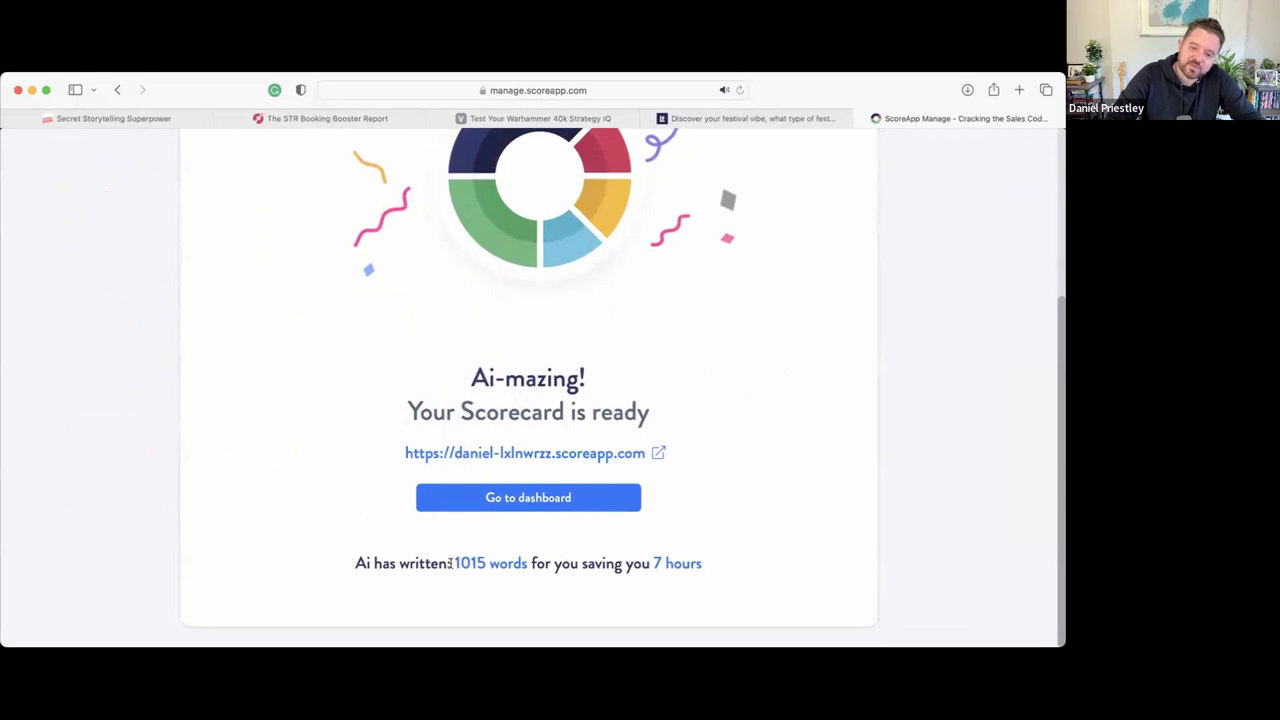
- From the 'Your Scorecard is ready' screen, continue to the new draft Scorecard's dashboard
{"action": "left_click_drag", "start_coordinate": [455, 563], "coordinate": [705, 568]}
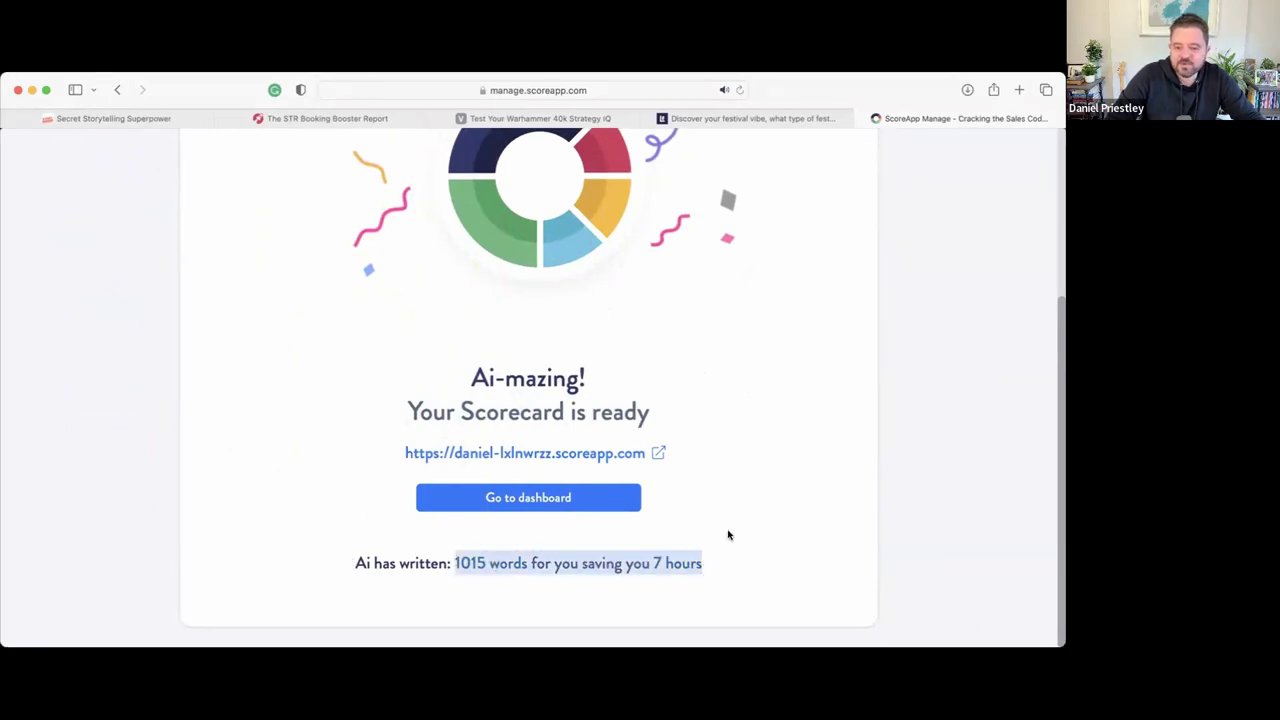
{"action": "left_click", "coordinate": [728, 535]}
{"action": "left_click", "coordinate": [540, 502]}
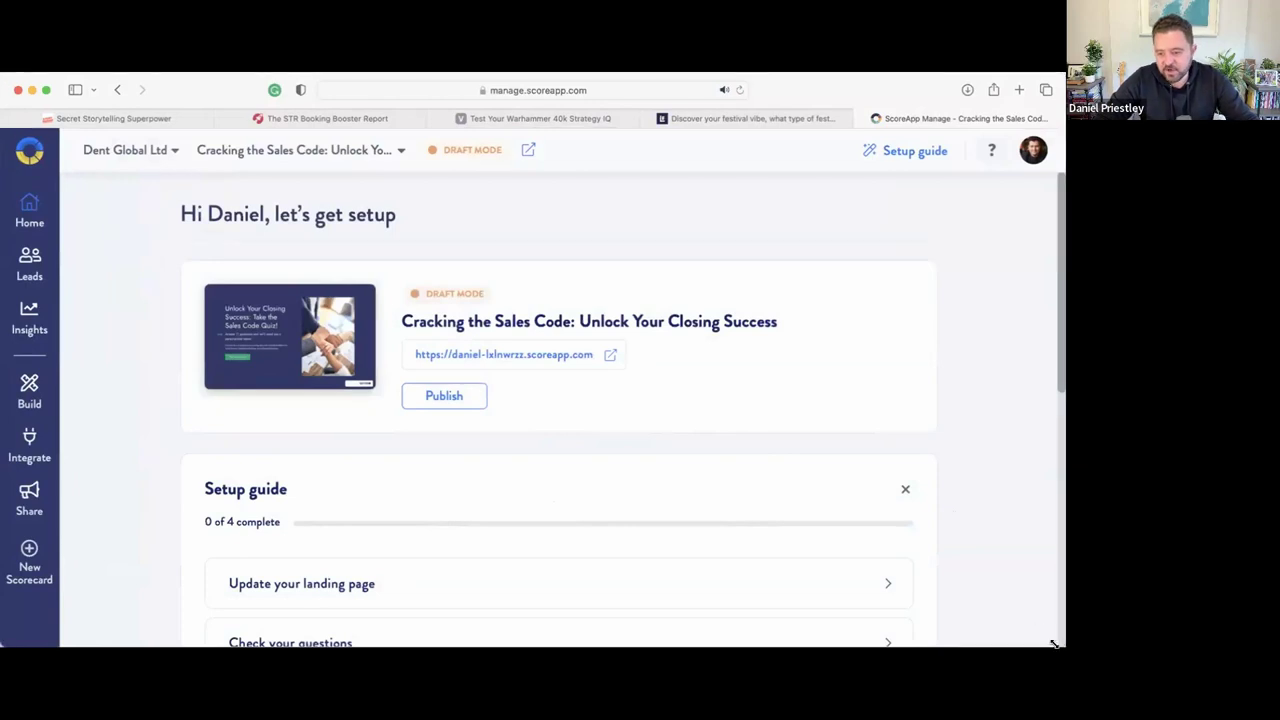
- Publish the Cracking the Sales Code Scorecard, copy its public link and dismiss the congratulations message
{"action": "left_click_drag", "start_coordinate": [1060, 643], "coordinate": [1003, 614]}
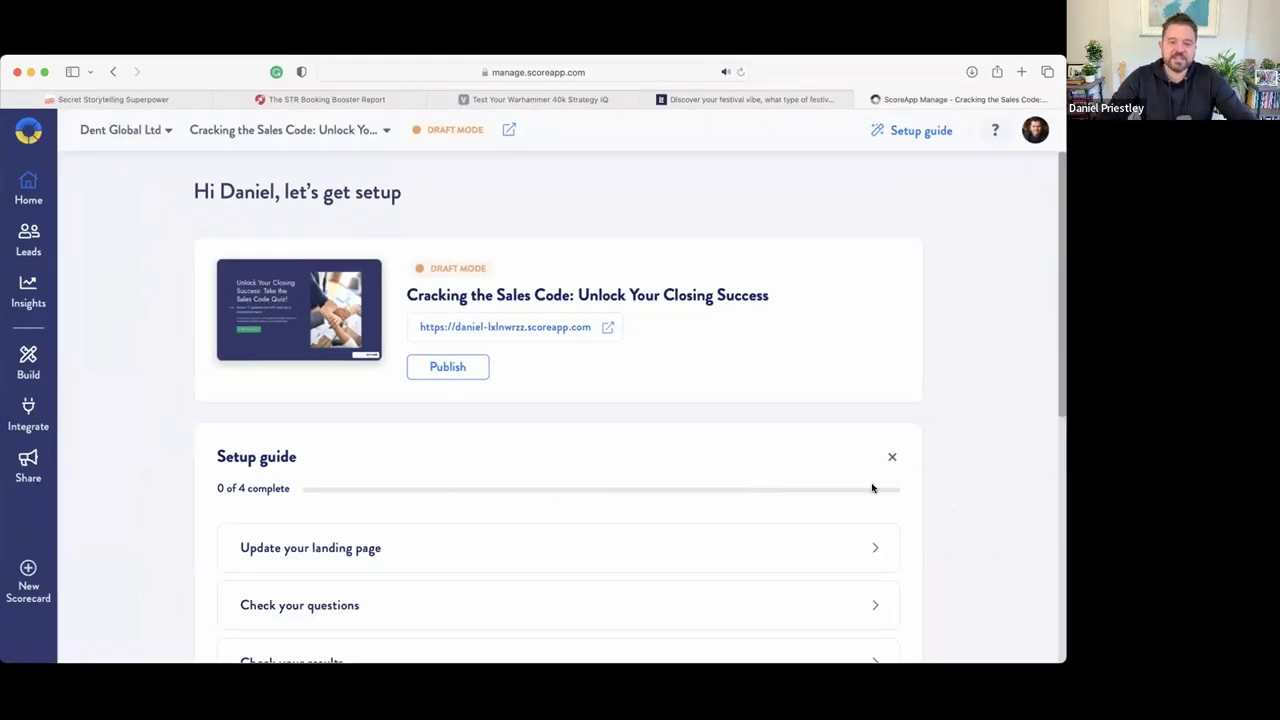
{"action": "scroll", "coordinate": [662, 484], "scroll_direction": "down", "scroll_amount": 2}
{"action": "scroll", "coordinate": [662, 484], "scroll_direction": "down", "scroll_amount": 5}
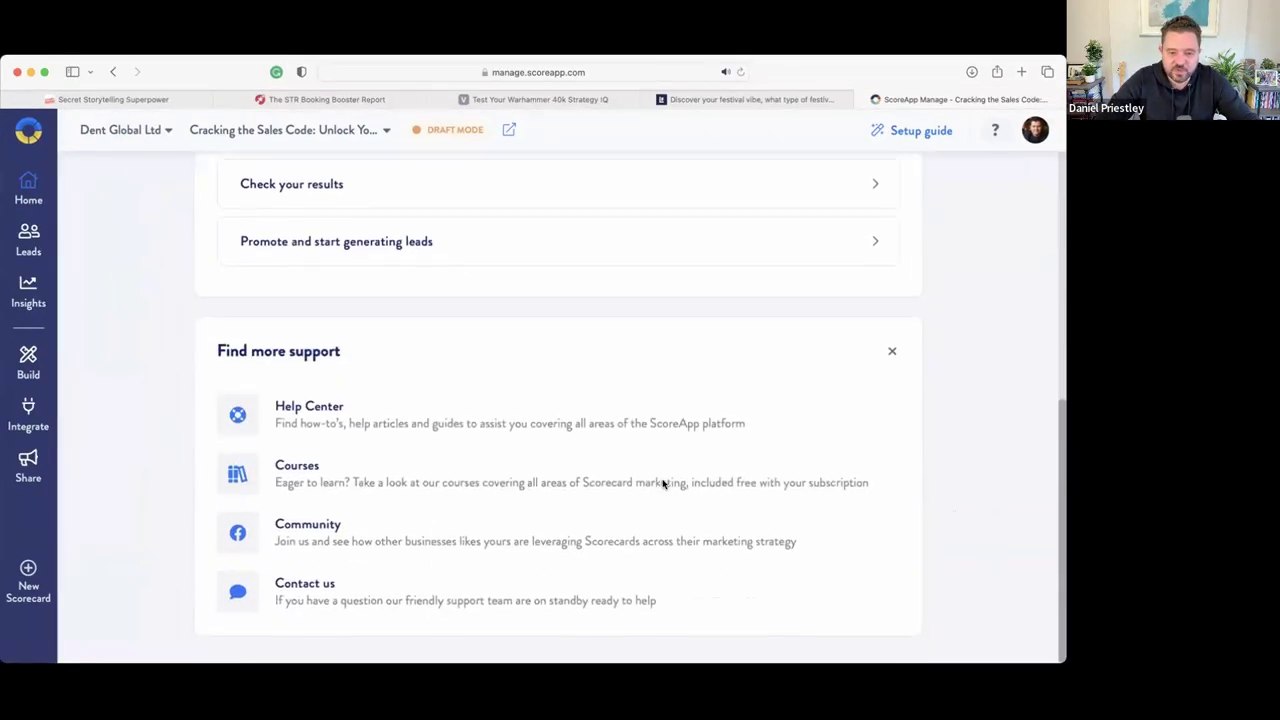
{"action": "scroll", "coordinate": [599, 373], "scroll_direction": "up", "scroll_amount": 5}
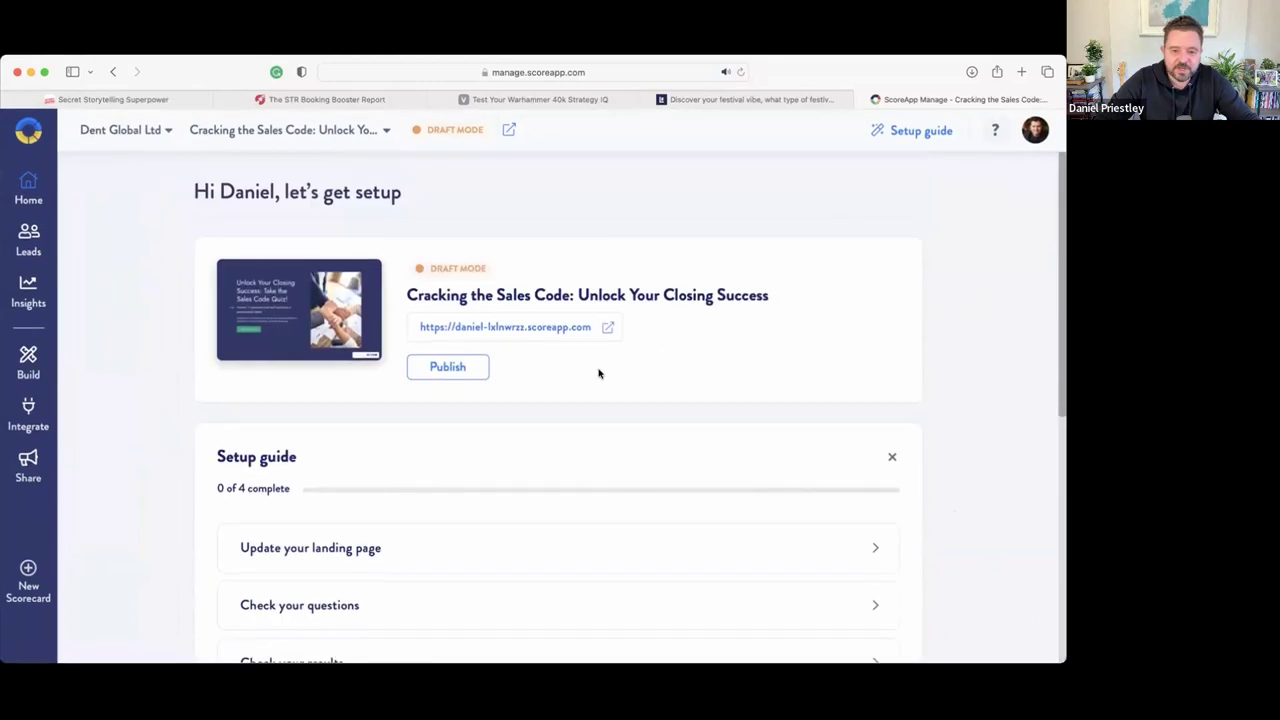
{"action": "left_click", "coordinate": [447, 367]}
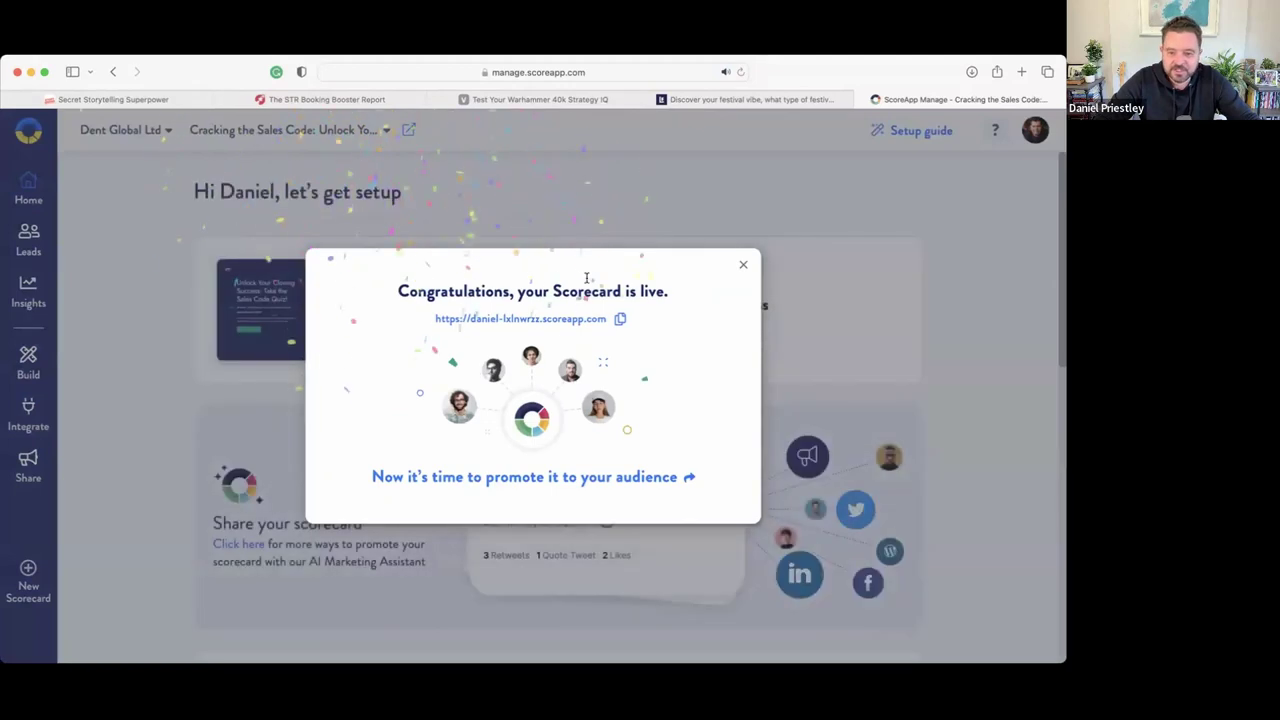
{"action": "triple_click", "coordinate": [541, 318]}
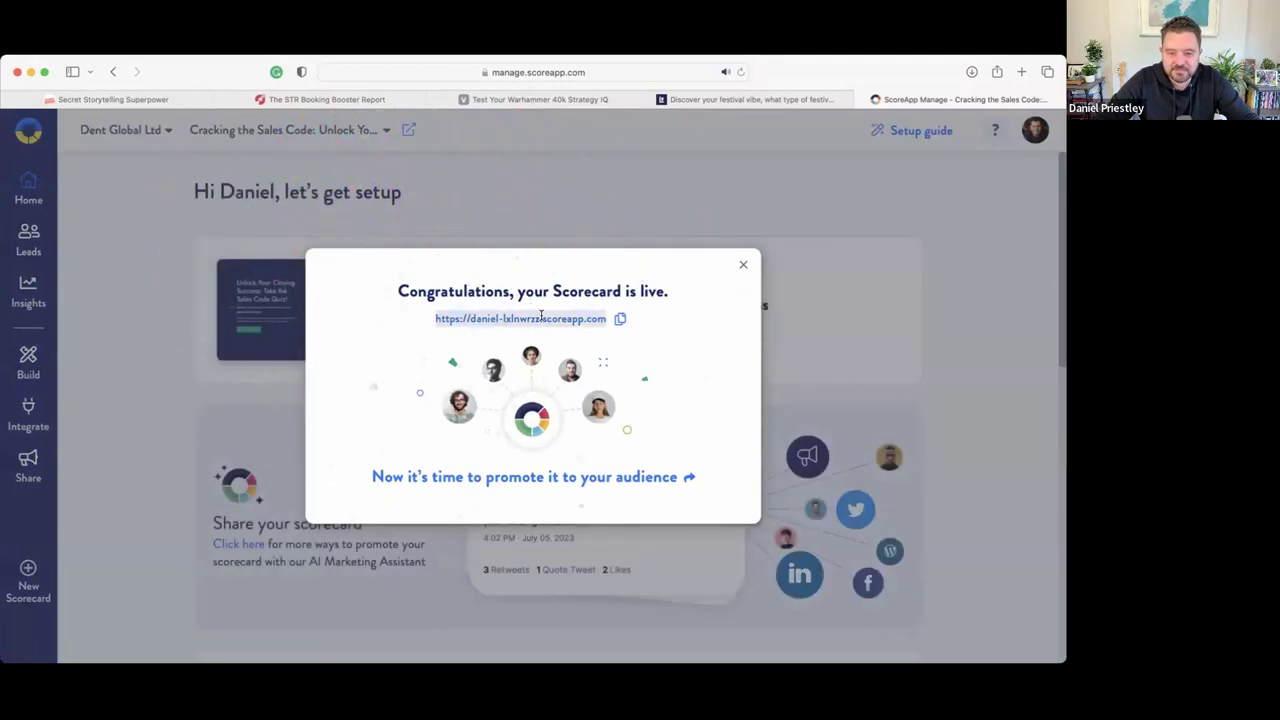
{"action": "left_click", "coordinate": [620, 320]}
{"action": "left_click", "coordinate": [742, 265]}
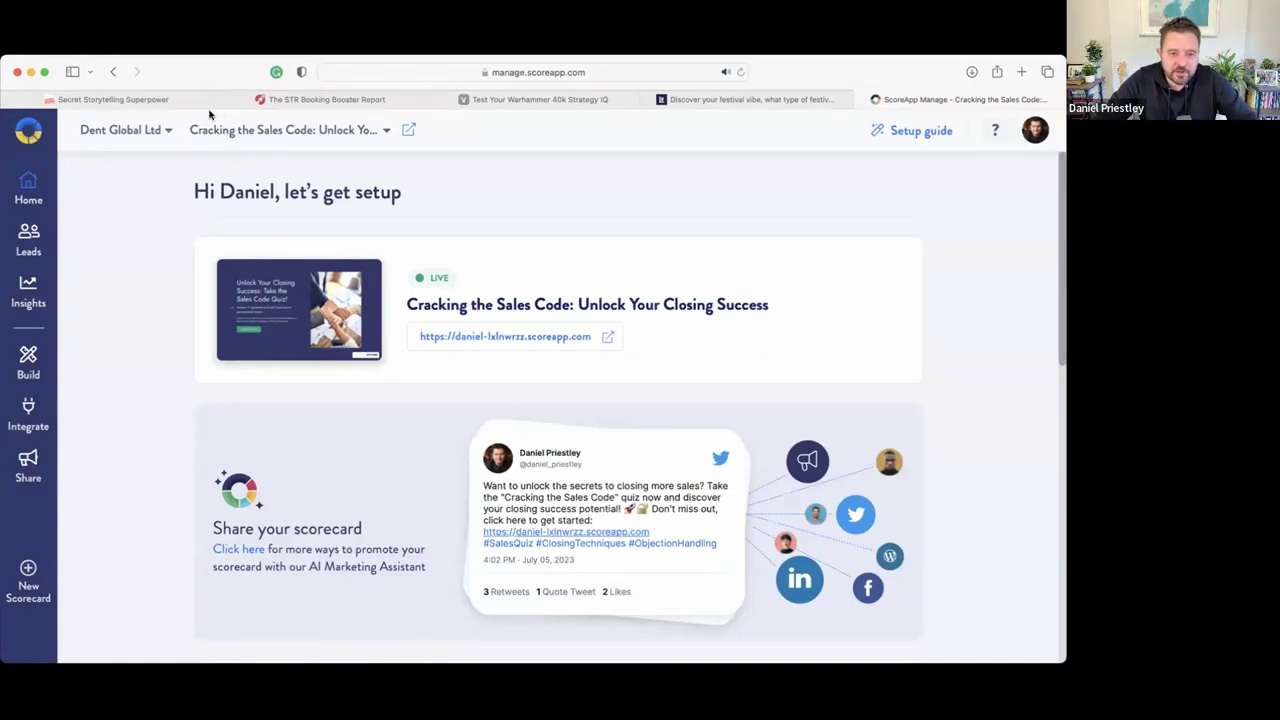
- Open the Share page and review the live link, embed options and AI-written Twitter, Facebook, LinkedIn posts
{"action": "scroll", "coordinate": [734, 391], "scroll_direction": "down", "scroll_amount": 2}
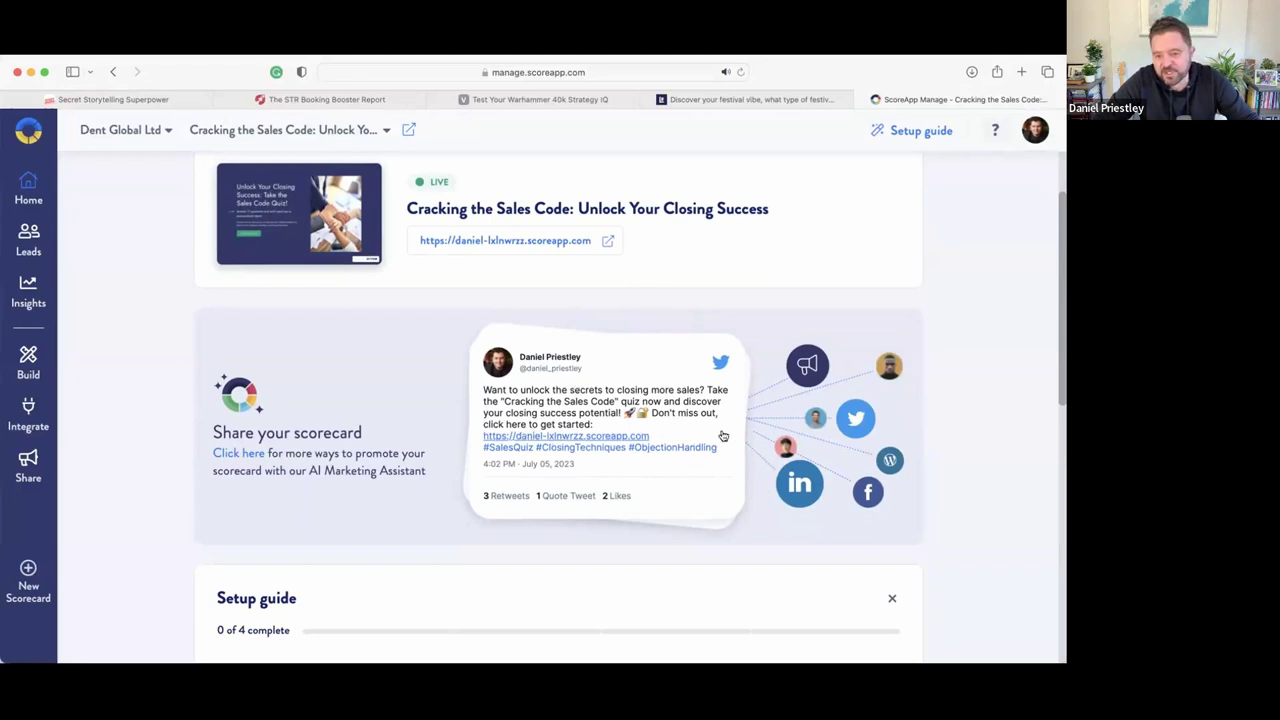
{"action": "scroll", "coordinate": [603, 434], "scroll_direction": "down", "scroll_amount": 3}
{"action": "scroll", "coordinate": [605, 434], "scroll_direction": "up", "scroll_amount": 5}
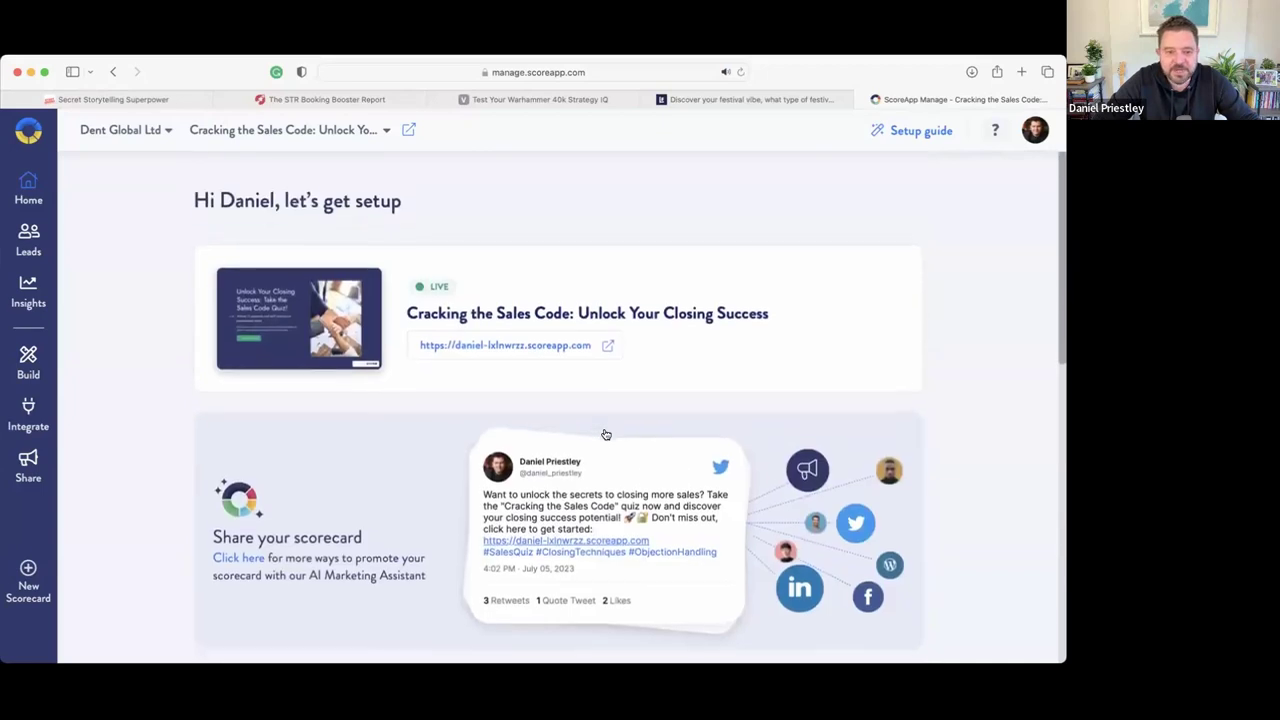
{"action": "scroll", "coordinate": [605, 434], "scroll_direction": "down", "scroll_amount": 3}
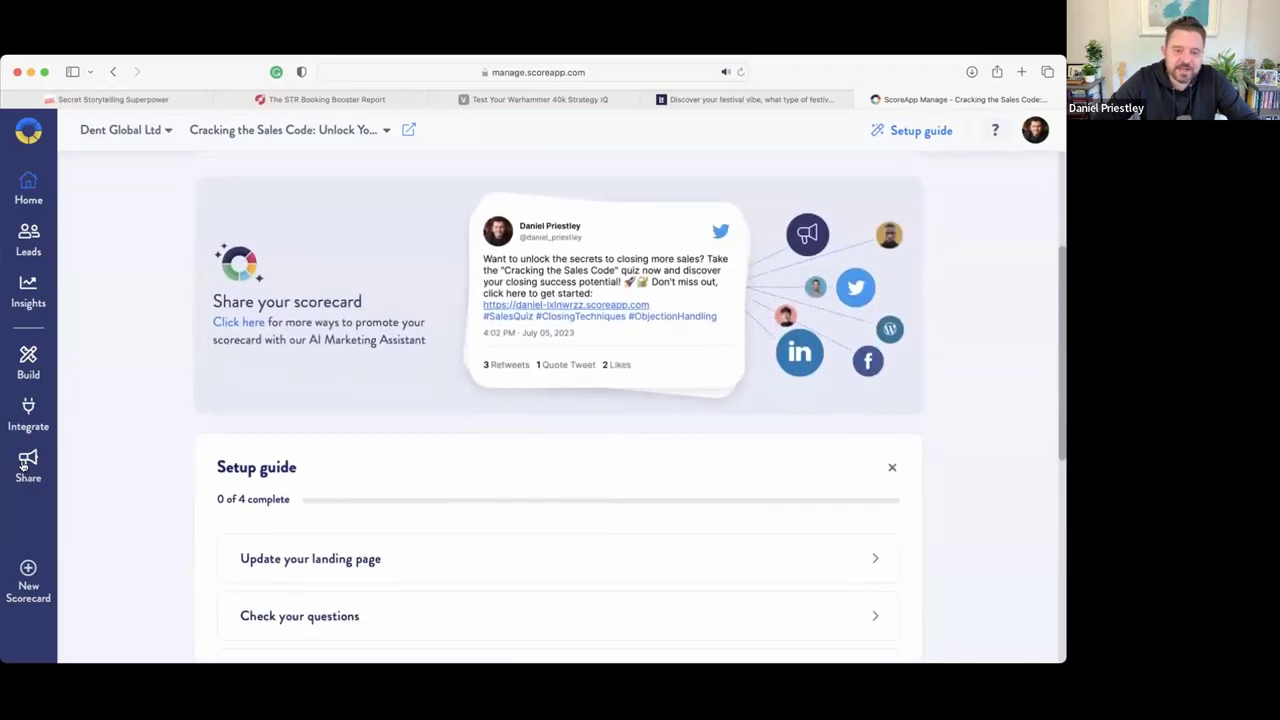
{"action": "left_click", "coordinate": [24, 466]}
{"action": "scroll", "coordinate": [513, 373], "scroll_direction": "down", "scroll_amount": 5}
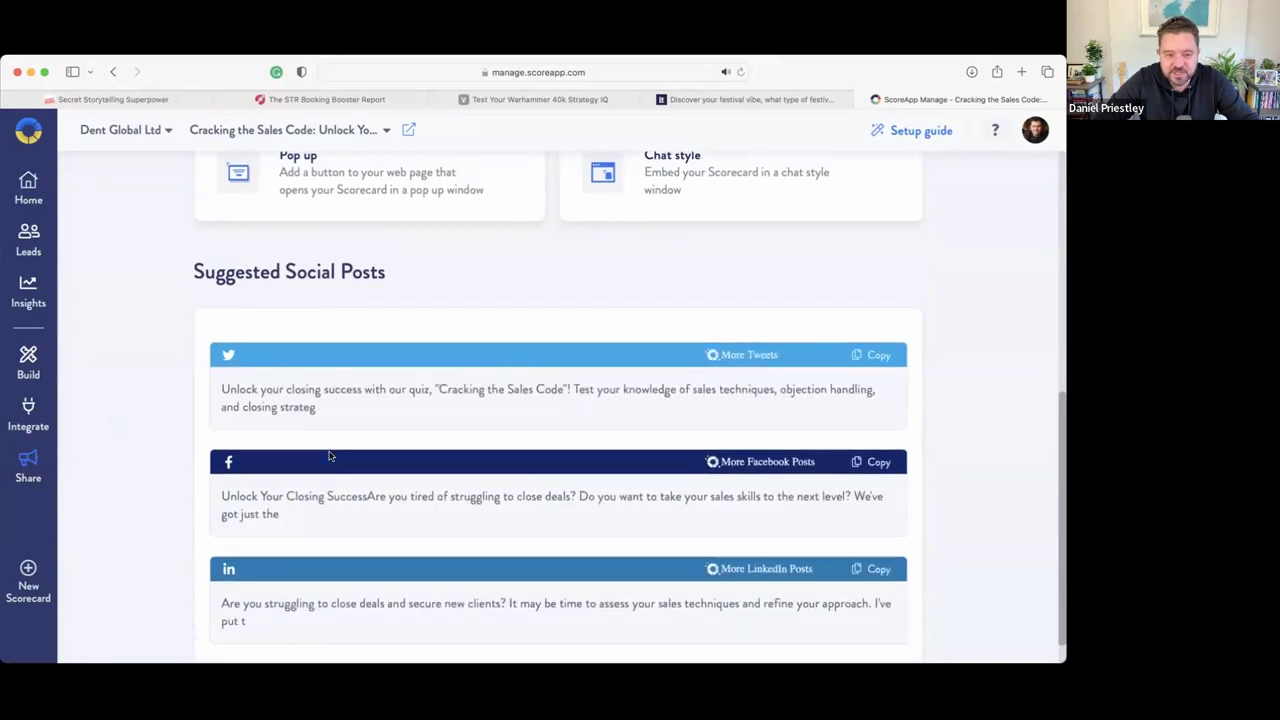
{"action": "scroll", "coordinate": [400, 490], "scroll_direction": "down", "scroll_amount": 2}
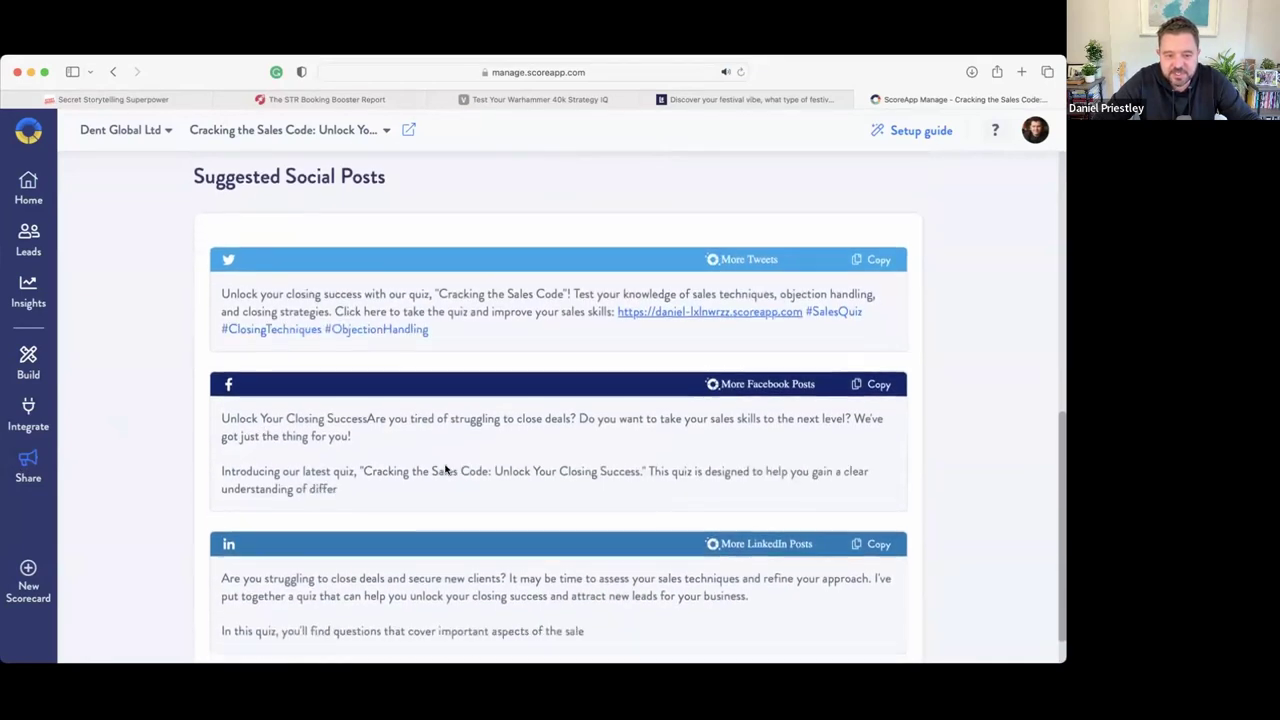
{"action": "scroll", "coordinate": [445, 470], "scroll_direction": "down", "scroll_amount": 2}
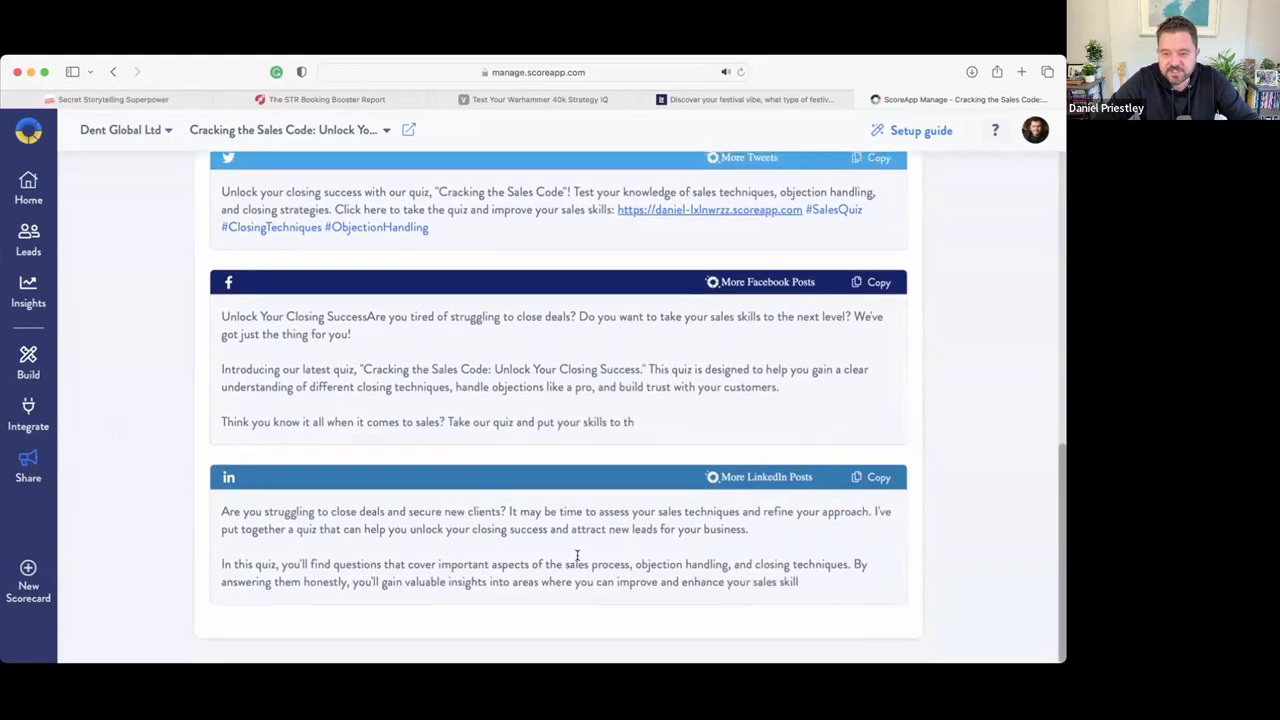
{"action": "scroll", "coordinate": [600, 437], "scroll_direction": "down", "scroll_amount": 2}
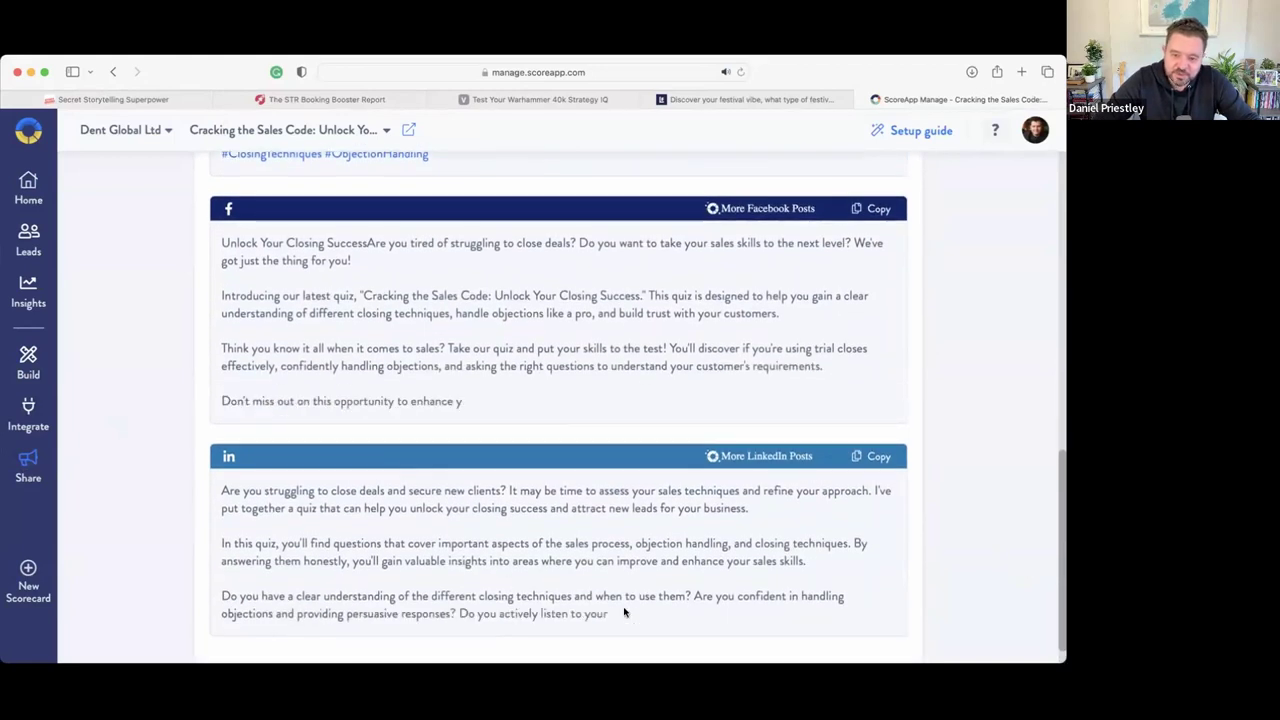
{"action": "scroll", "coordinate": [507, 345], "scroll_direction": "up", "scroll_amount": 10}
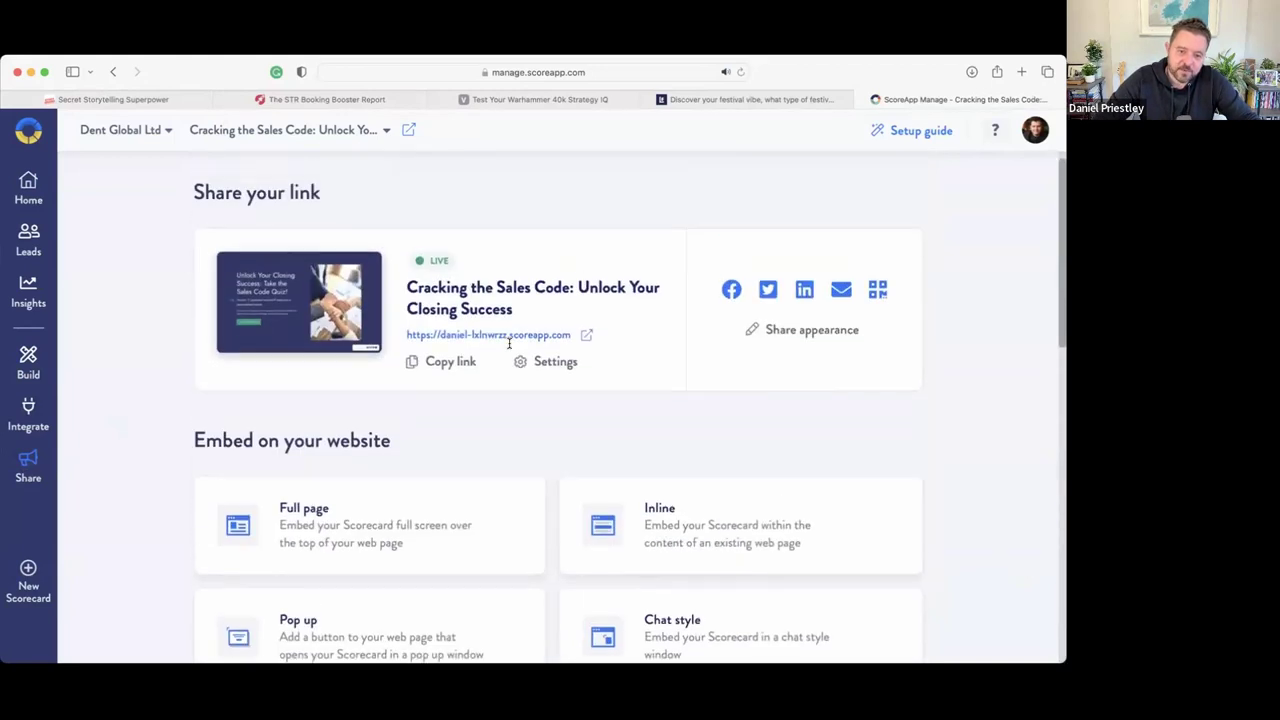
- Open the live 'Unlock Your Closing Success' scorecard in a new tab and start it to show the details form
{"action": "left_click", "coordinate": [540, 355]}
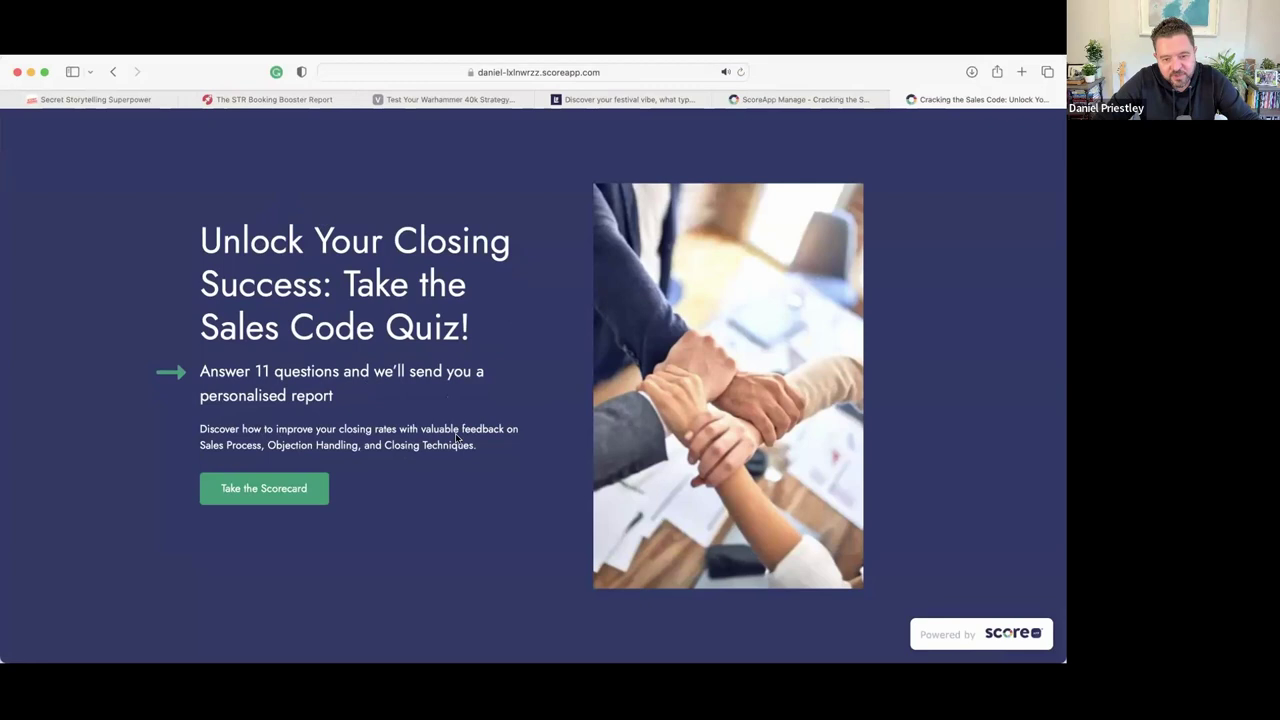
{"action": "left_click", "coordinate": [220, 487]}
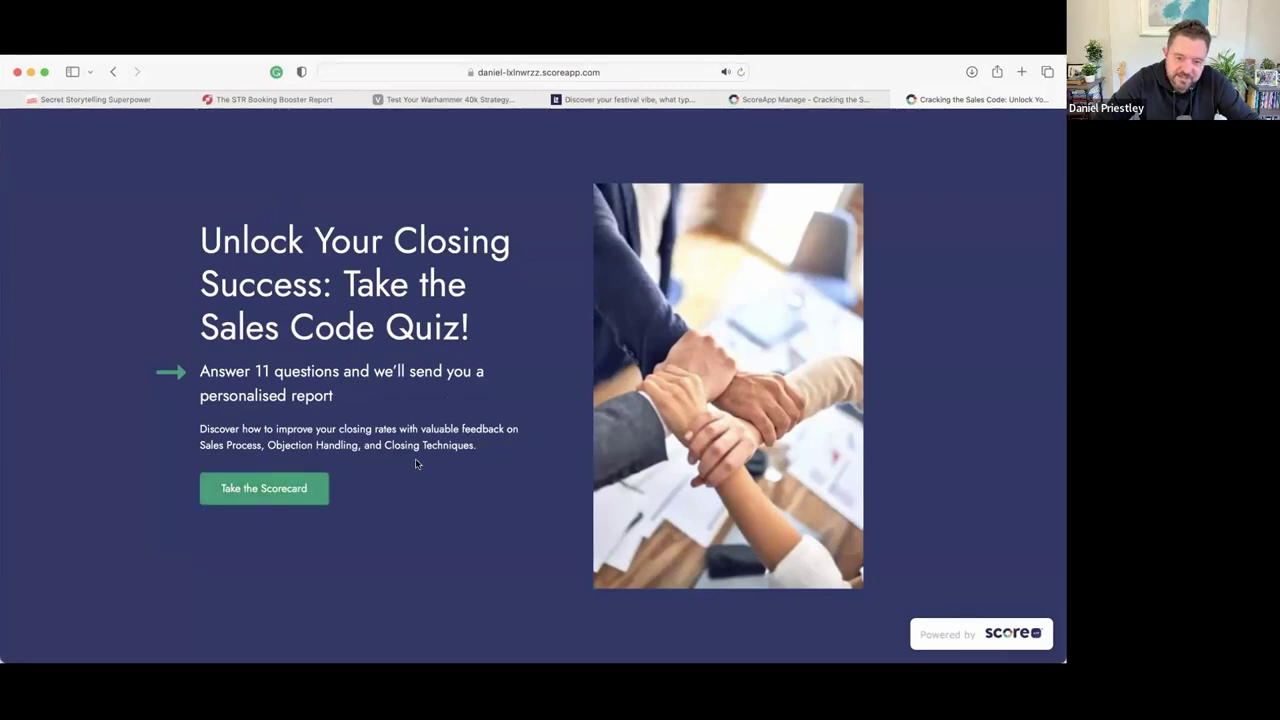
{"action": "left_click", "coordinate": [304, 487]}
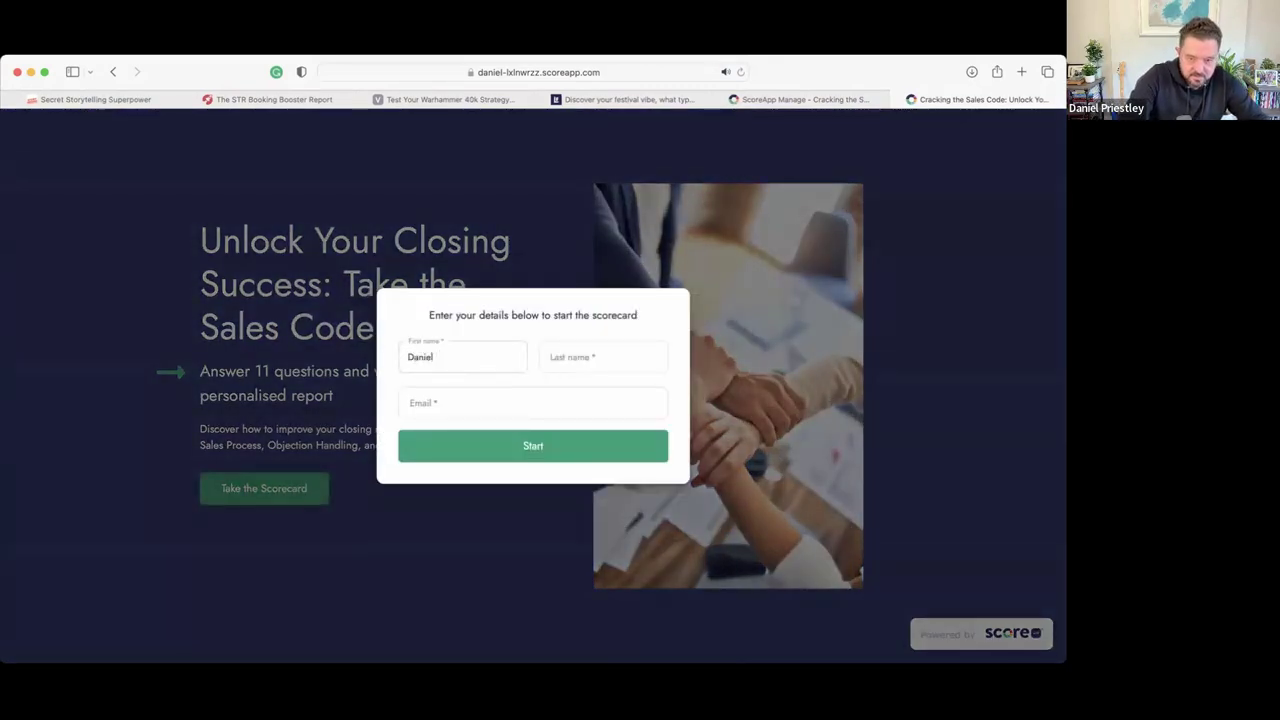
- Enter a test last name and email address, then begin the quiz
{"action": "left_click", "coordinate": [569, 354]}
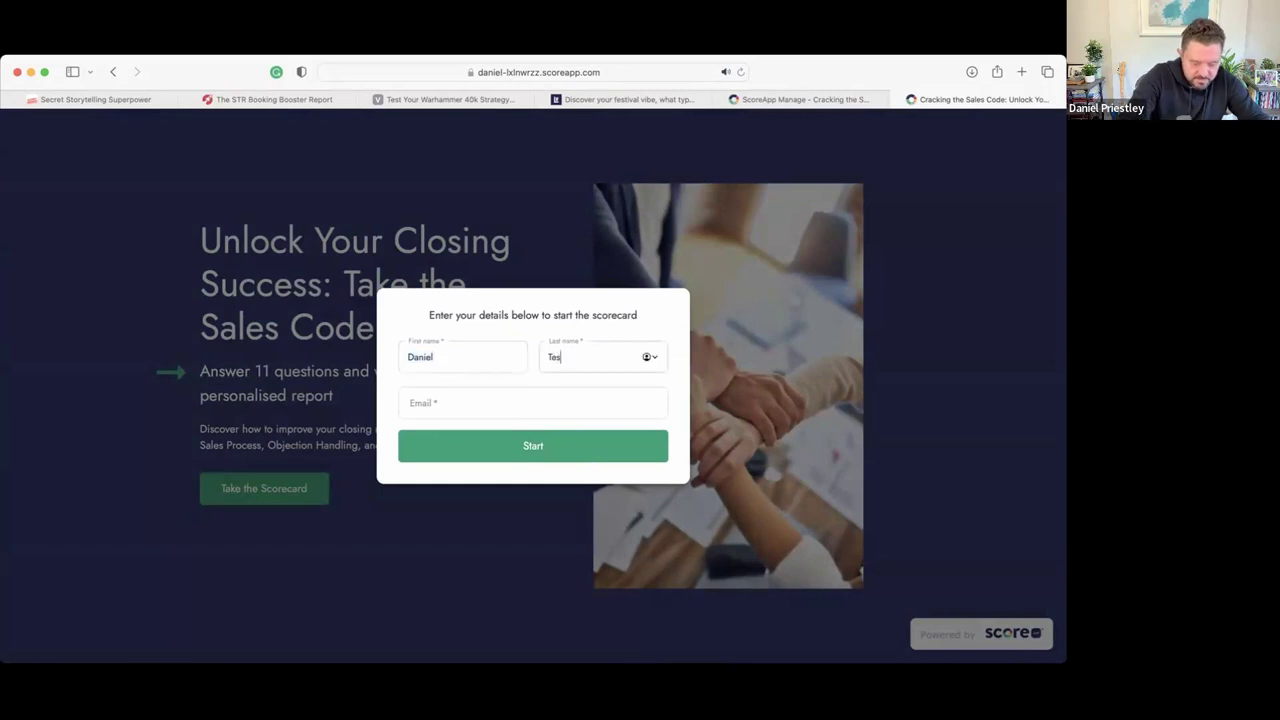
{"action": "left_click", "coordinate": [500, 397]}
{"action": "type", "text": "test@test.com"}
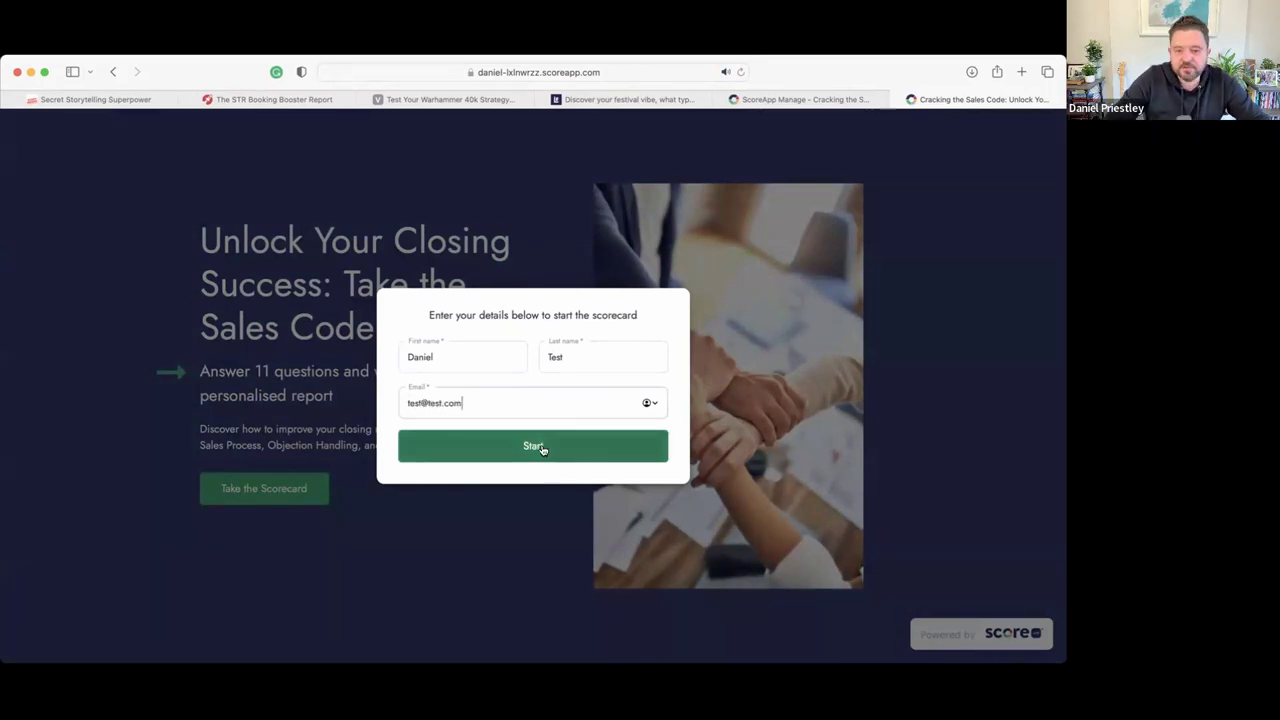
{"action": "left_click", "coordinate": [540, 449]}
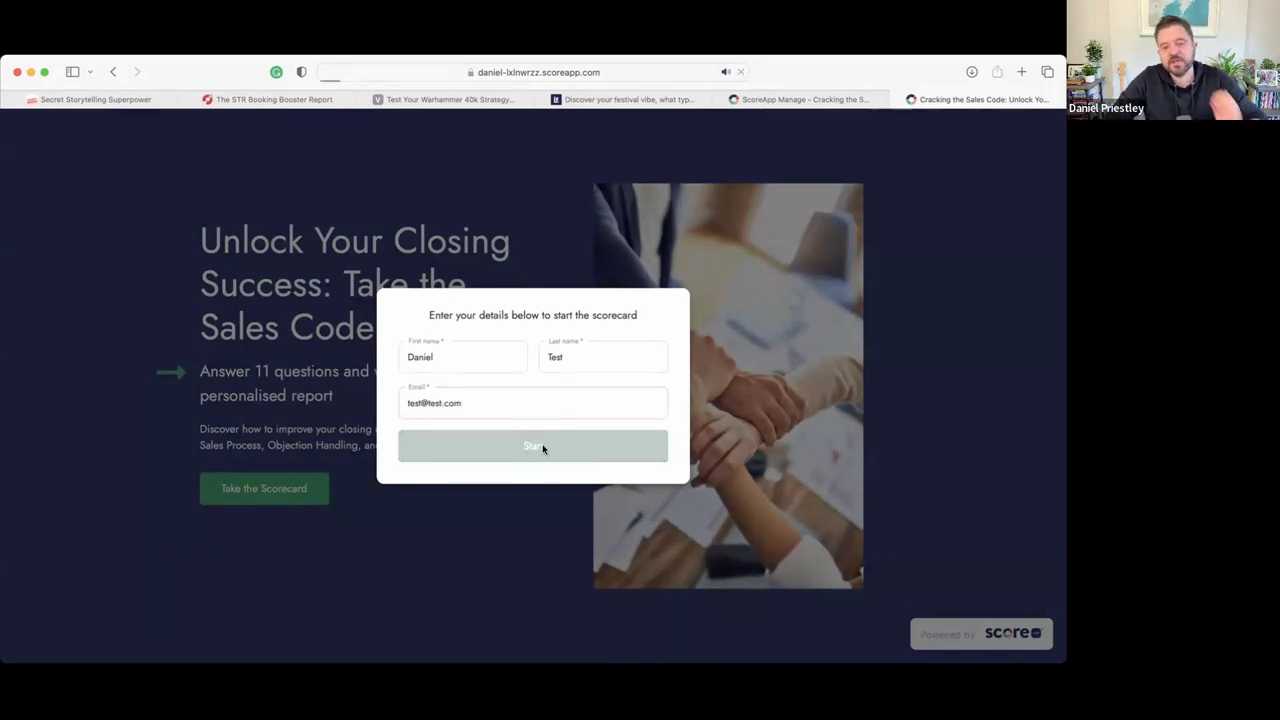
- Answer all eleven quiz questions with a mix of Yes and No until 100% complete
{"action": "left_click", "coordinate": [205, 405]}
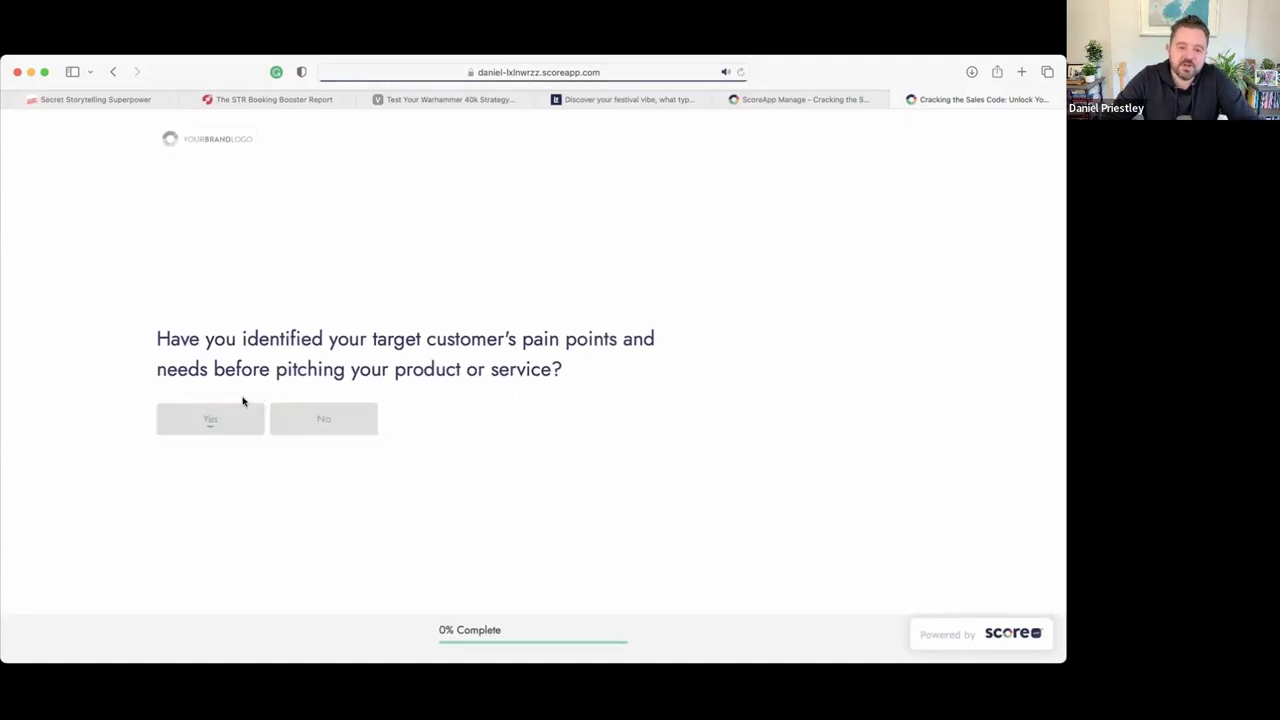
{"action": "left_click", "coordinate": [309, 421]}
{"action": "left_click", "coordinate": [200, 428]}
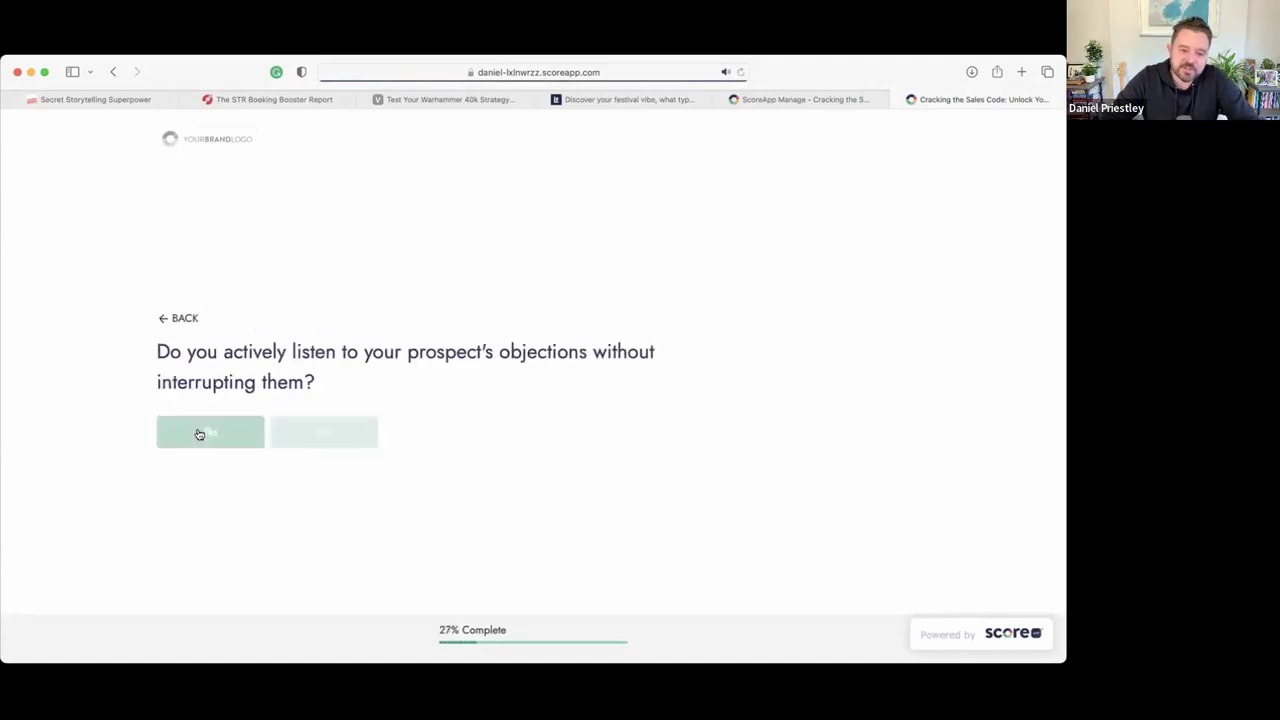
{"action": "left_click", "coordinate": [301, 437]}
{"action": "left_click", "coordinate": [234, 438]}
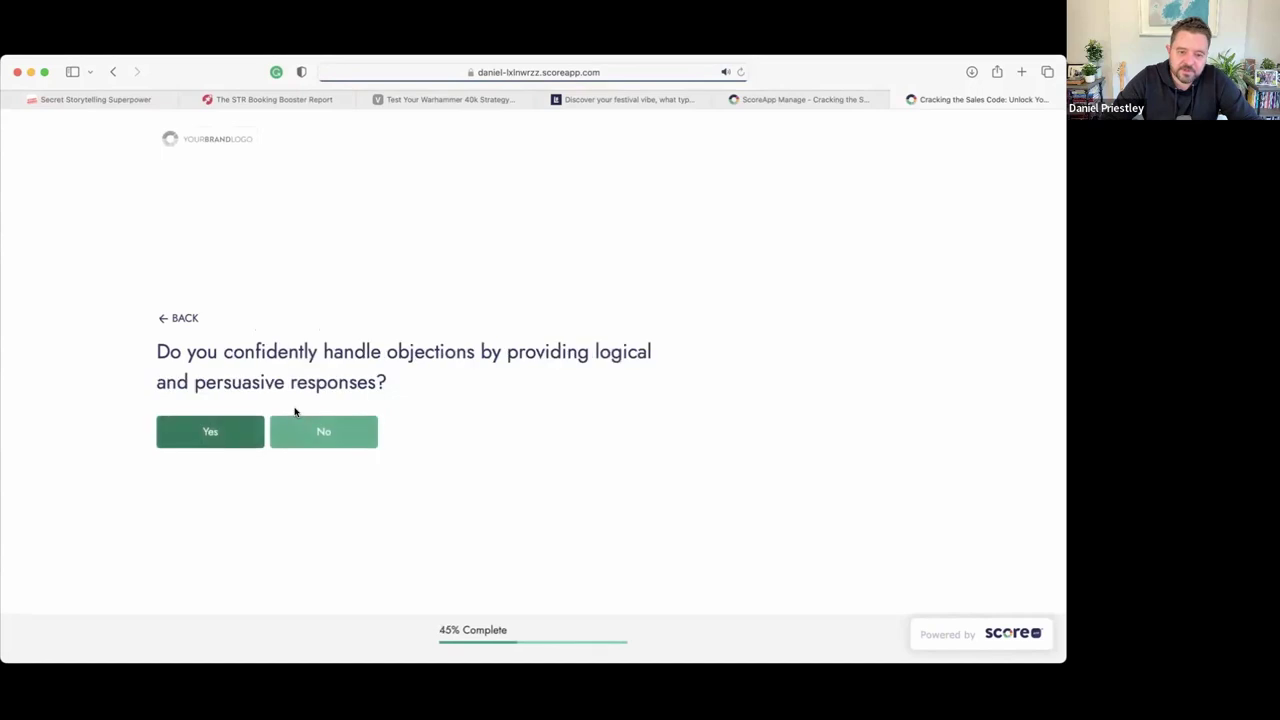
{"action": "left_click", "coordinate": [311, 424]}
{"action": "left_click", "coordinate": [240, 428]}
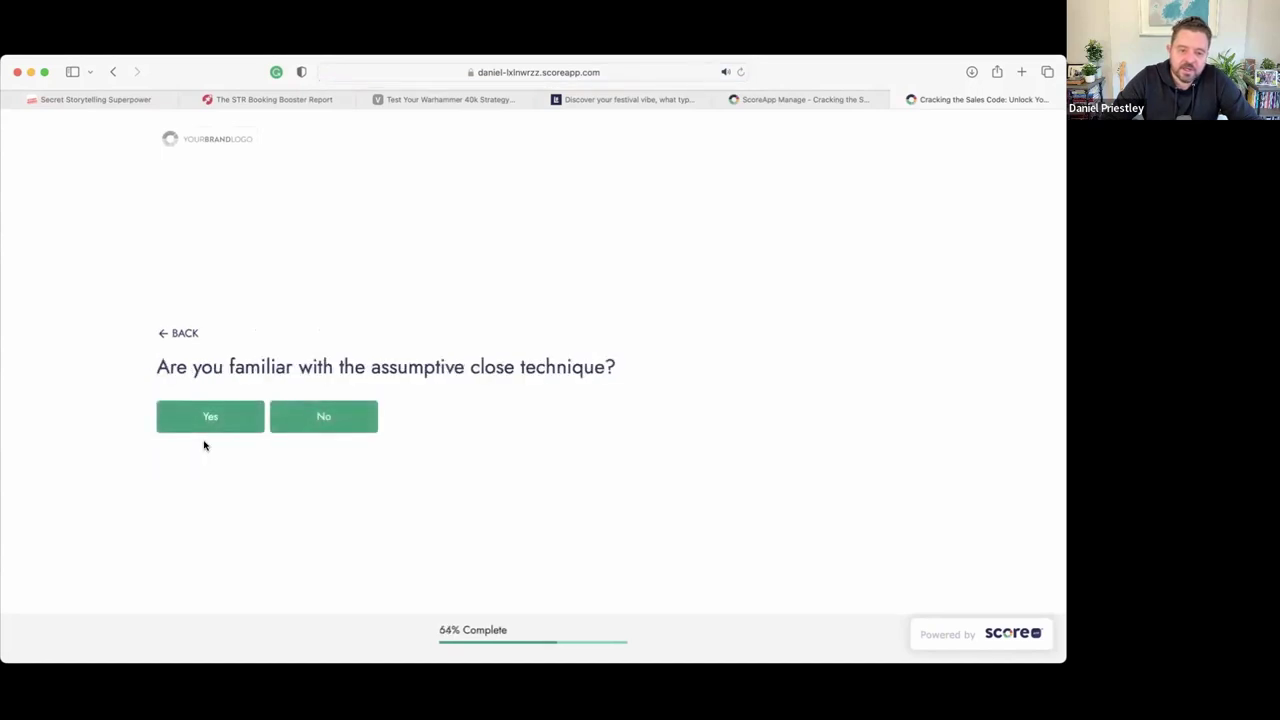
{"action": "left_click", "coordinate": [206, 426]}
{"action": "left_click", "coordinate": [206, 426]}
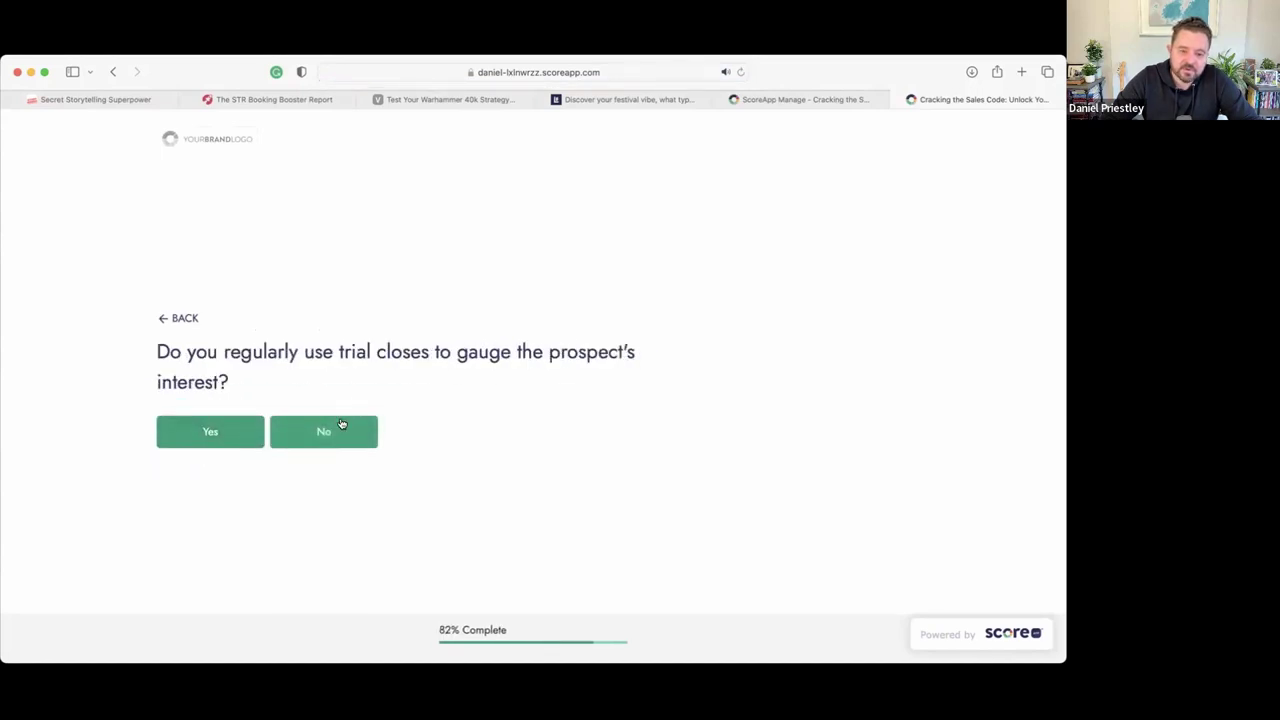
{"action": "left_click", "coordinate": [297, 428]}
{"action": "left_click", "coordinate": [217, 431]}
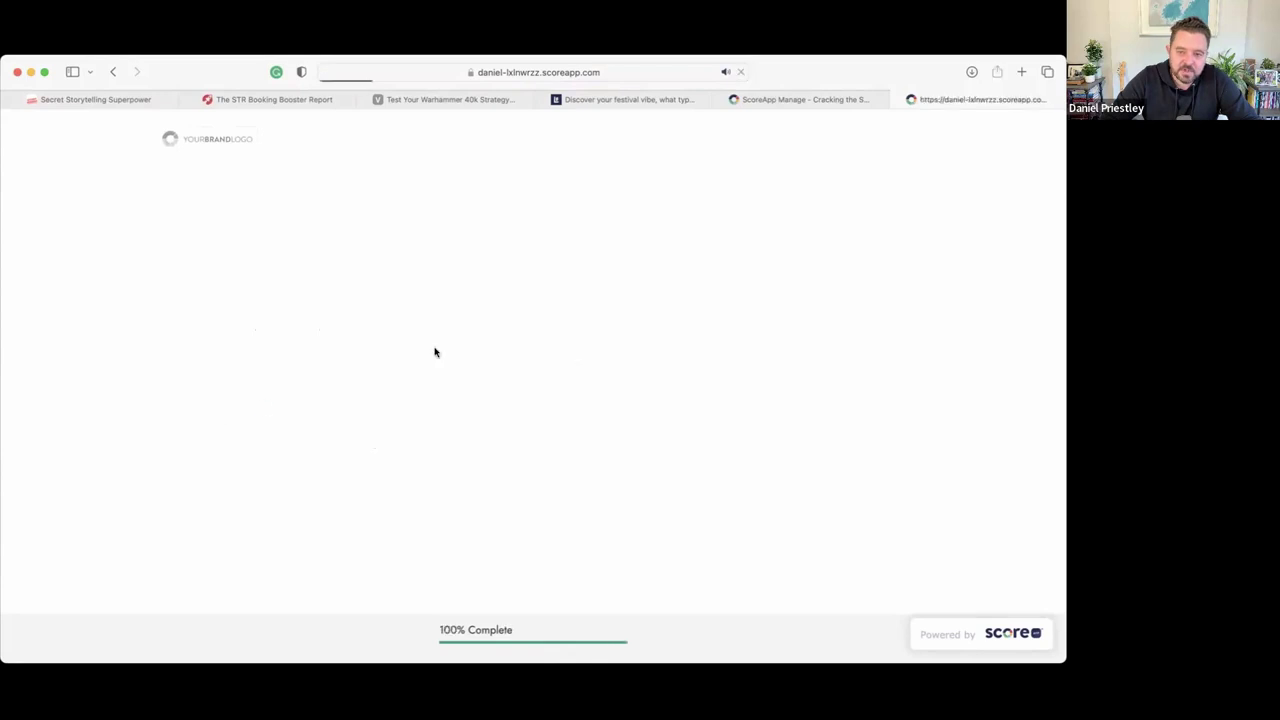
- Scroll through the 64% results page: score chart, Sales Process, Objection Handling, Closing Techniques cards and footer
{"action": "scroll", "coordinate": [470, 308], "scroll_direction": "down", "scroll_amount": 1}
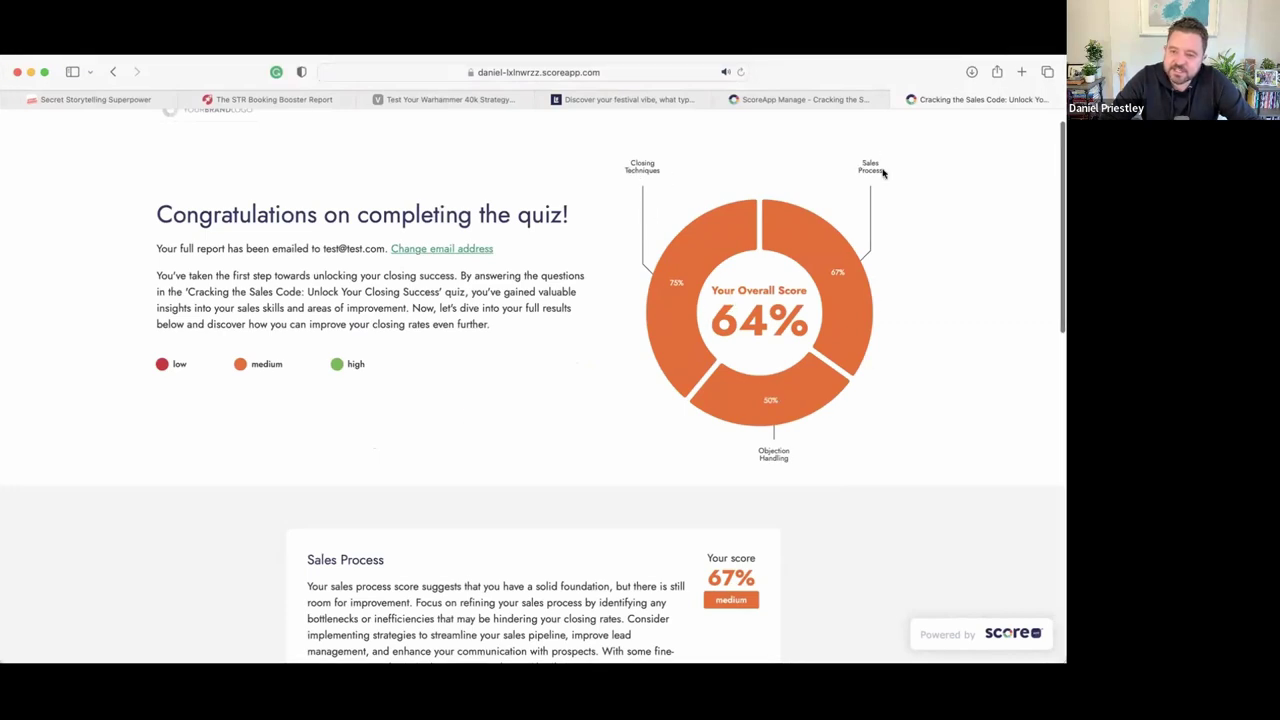
{"action": "scroll", "coordinate": [608, 443], "scroll_direction": "down", "scroll_amount": 5}
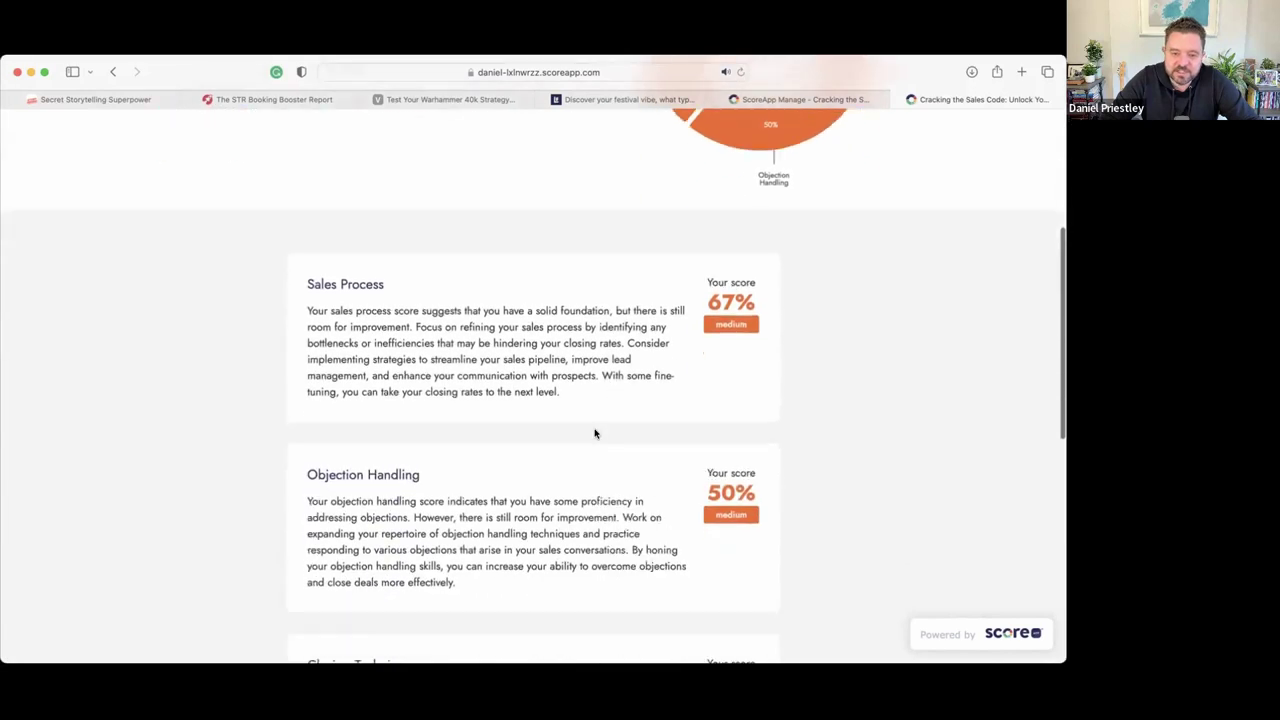
{"action": "scroll", "coordinate": [601, 238], "scroll_direction": "down", "scroll_amount": 2}
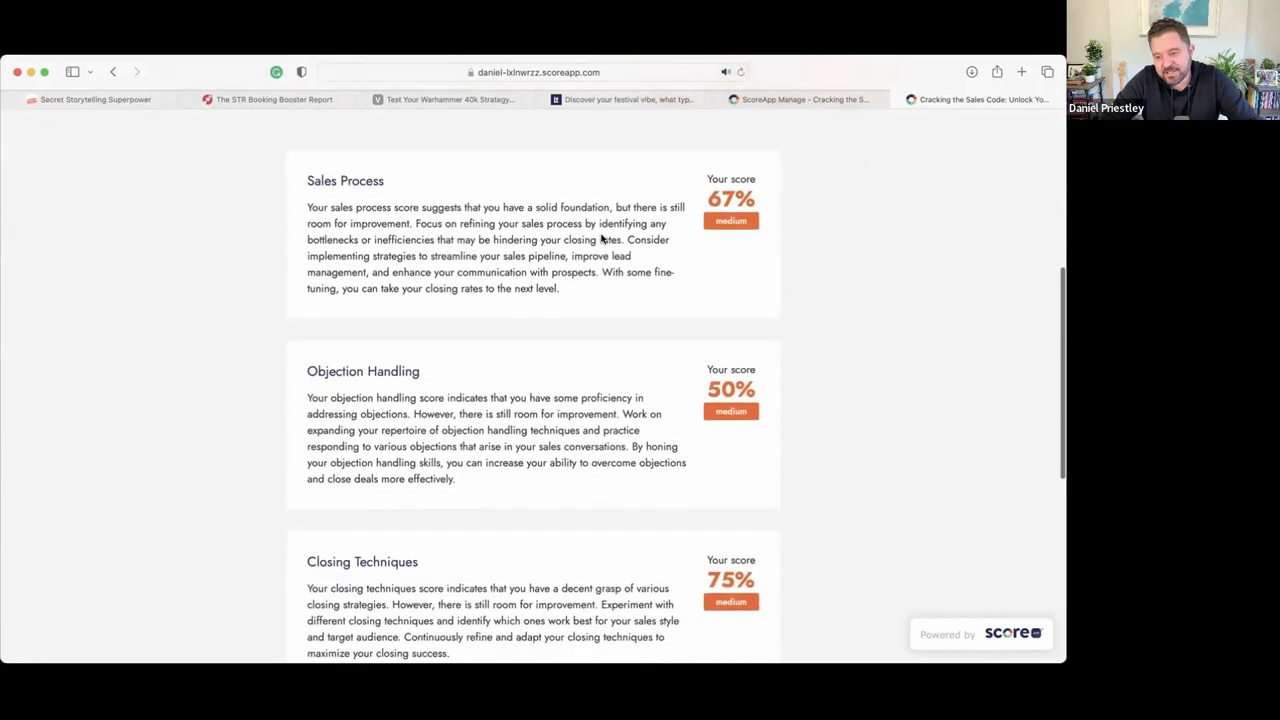
{"action": "scroll", "coordinate": [601, 238], "scroll_direction": "up", "scroll_amount": 8}
{"action": "scroll", "coordinate": [507, 365], "scroll_direction": "down", "scroll_amount": 5}
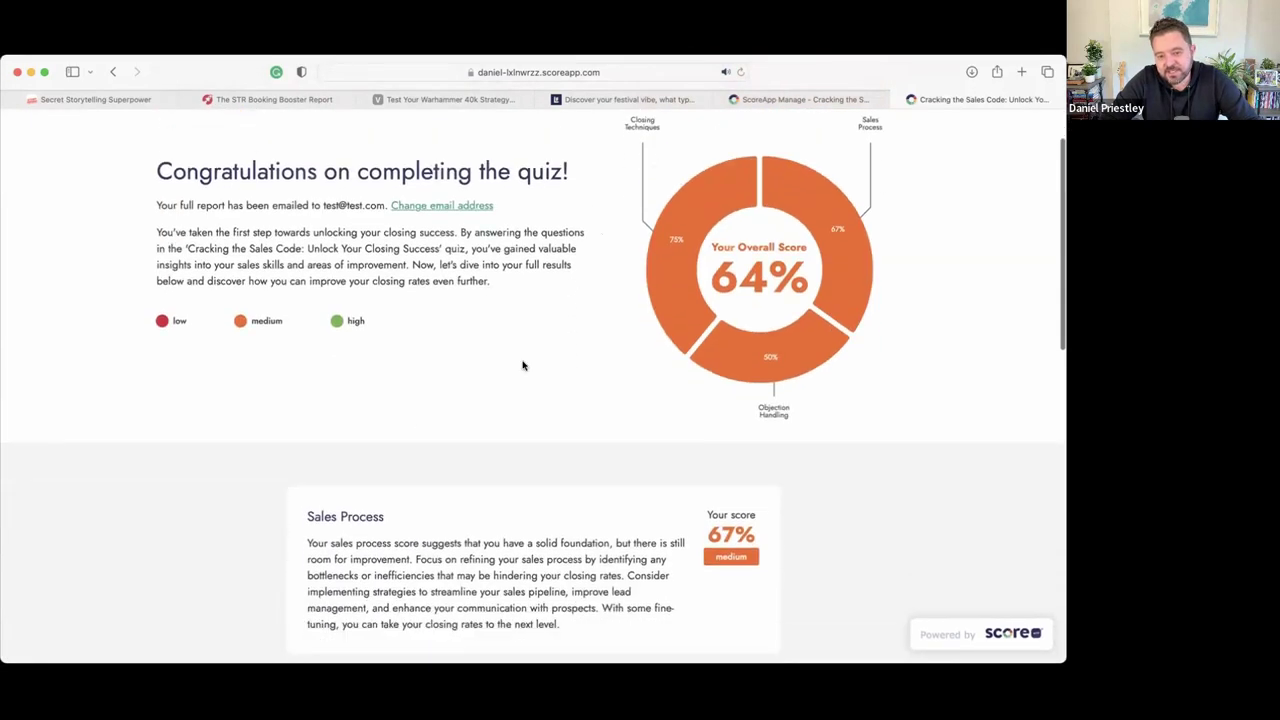
{"action": "scroll", "coordinate": [480, 449], "scroll_direction": "down", "scroll_amount": 2}
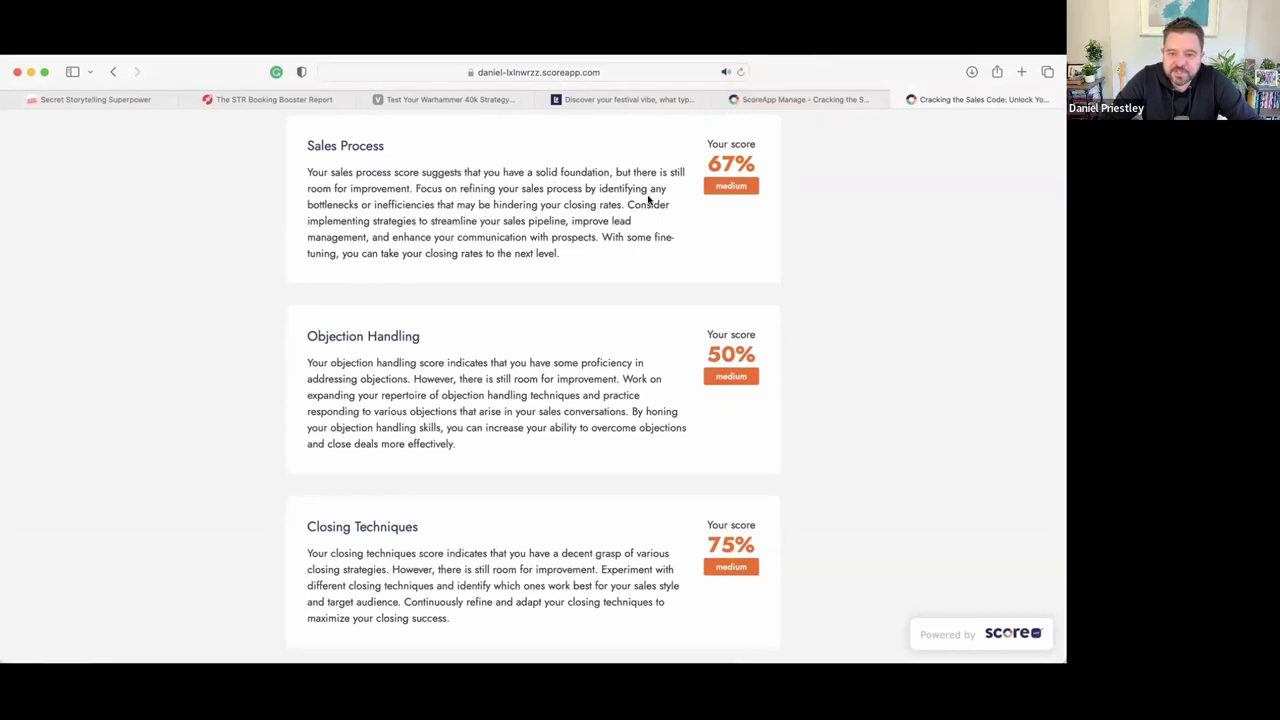
{"action": "scroll", "coordinate": [489, 218], "scroll_direction": "down", "scroll_amount": 2}
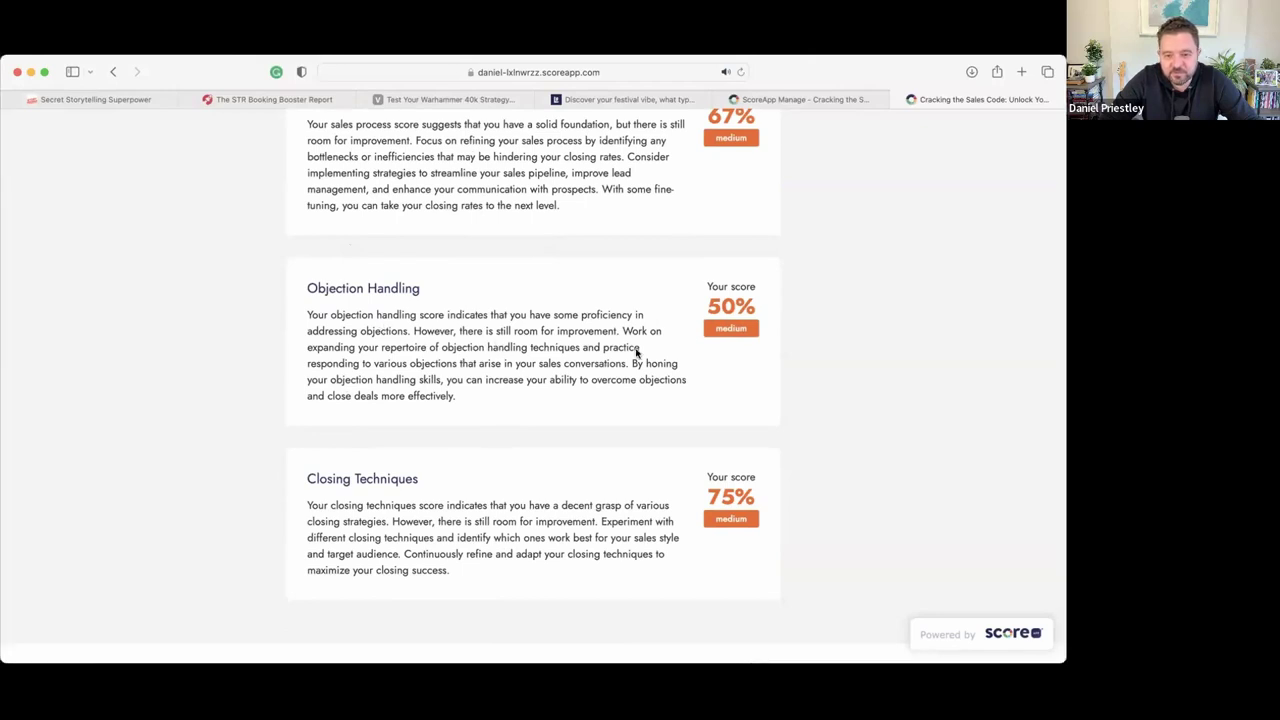
{"action": "scroll", "coordinate": [634, 351], "scroll_direction": "down", "scroll_amount": 1}
{"action": "scroll", "coordinate": [452, 497], "scroll_direction": "down", "scroll_amount": 5}
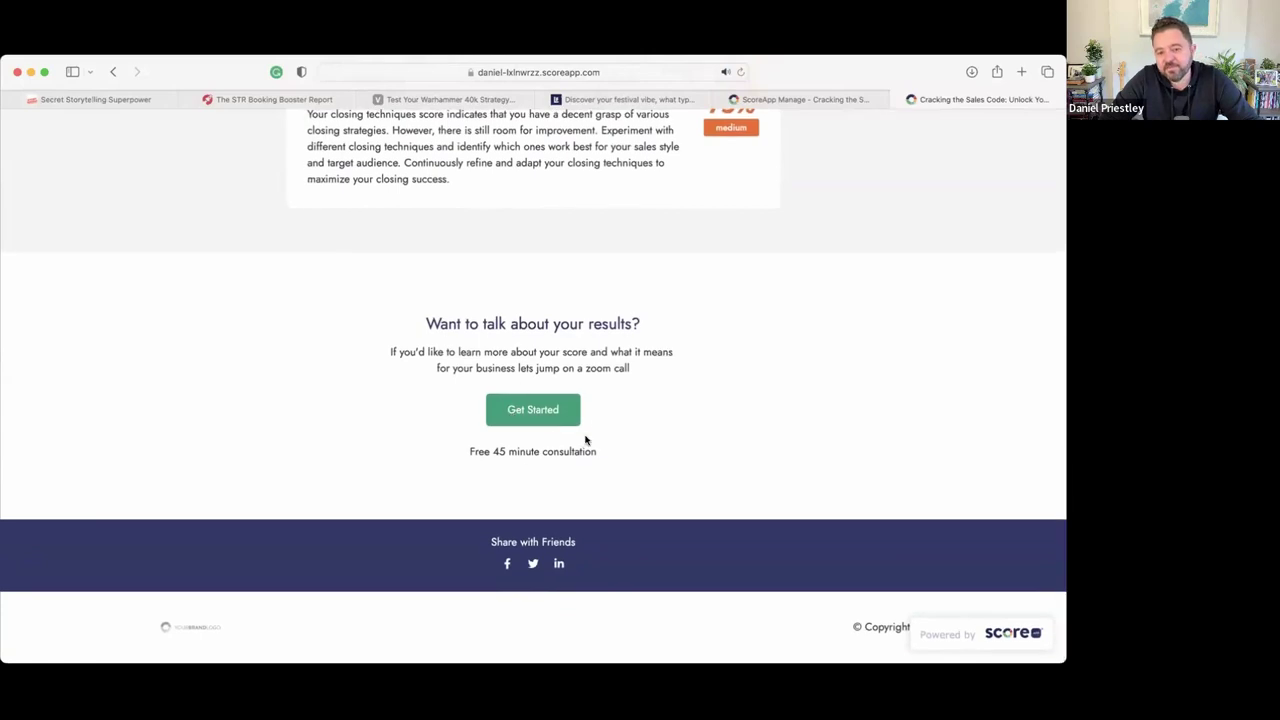
{"action": "scroll", "coordinate": [513, 307], "scroll_direction": "up", "scroll_amount": 15}
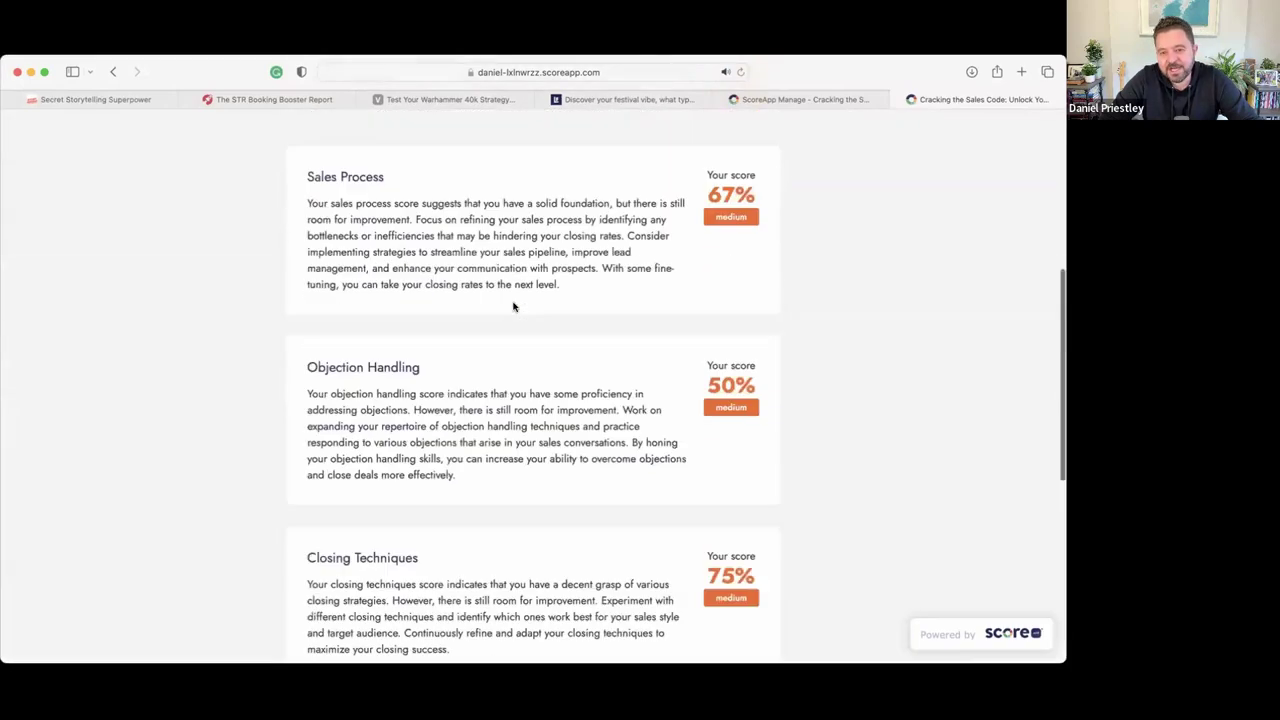
{"action": "scroll", "coordinate": [856, 245], "scroll_direction": "down", "scroll_amount": 1}
{"action": "scroll", "coordinate": [857, 246], "scroll_direction": "up", "scroll_amount": 1}
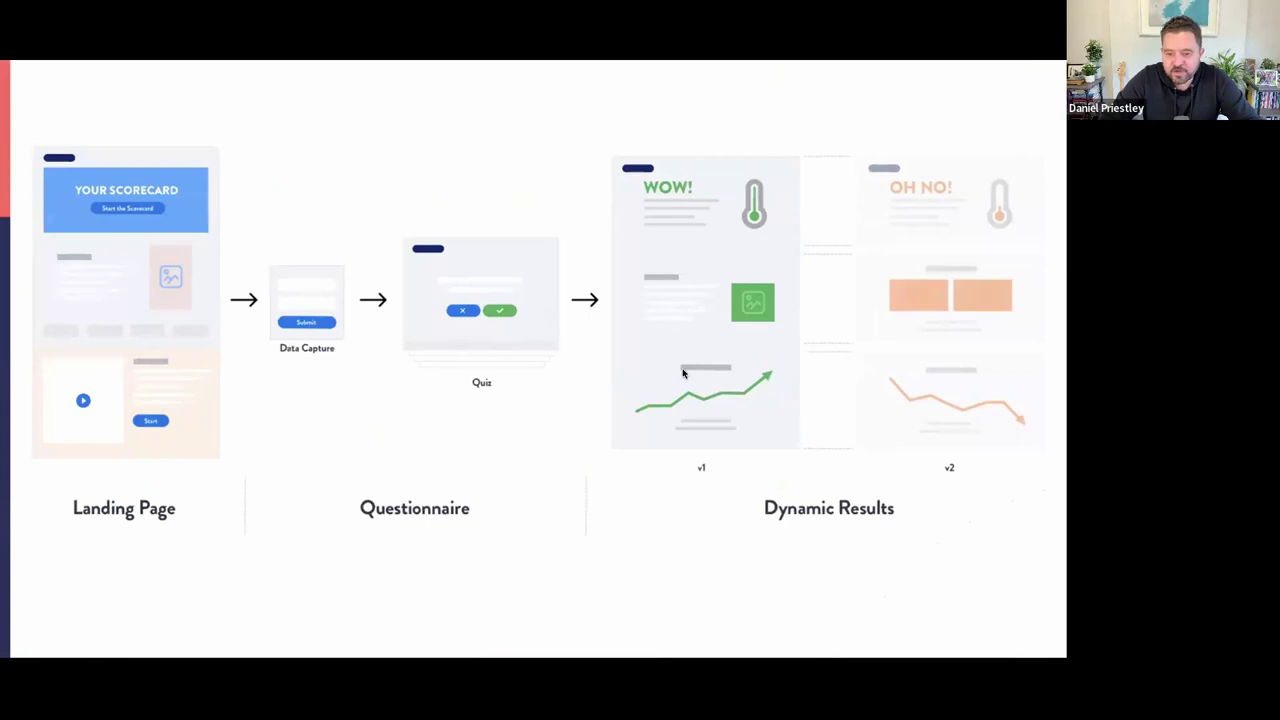
- Leave the full-screen Keynote slide and switch spaces back to the browser
{"action": "key", "text": "ctrl+Left"}
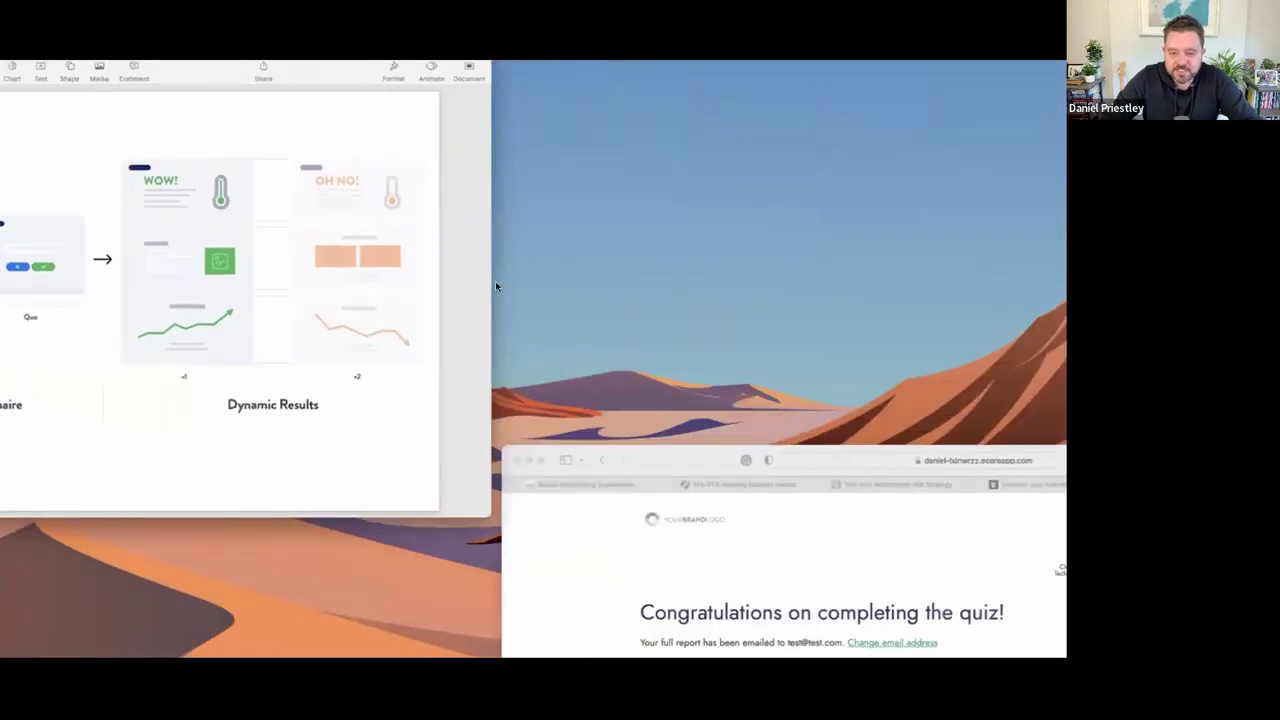
{"action": "key", "text": "ctrl+Right"}
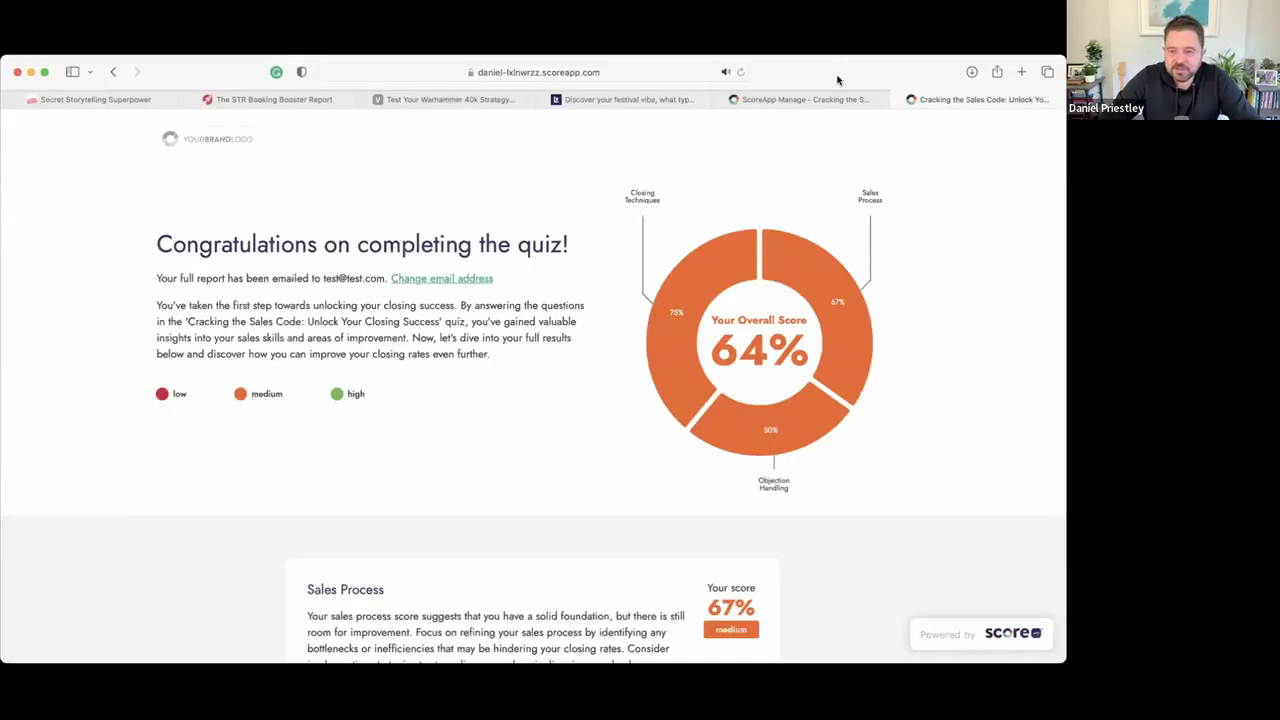
- Return to the ScoreApp management page and review the Leads list, including the 64% test entry
{"action": "left_click", "coordinate": [823, 100]}
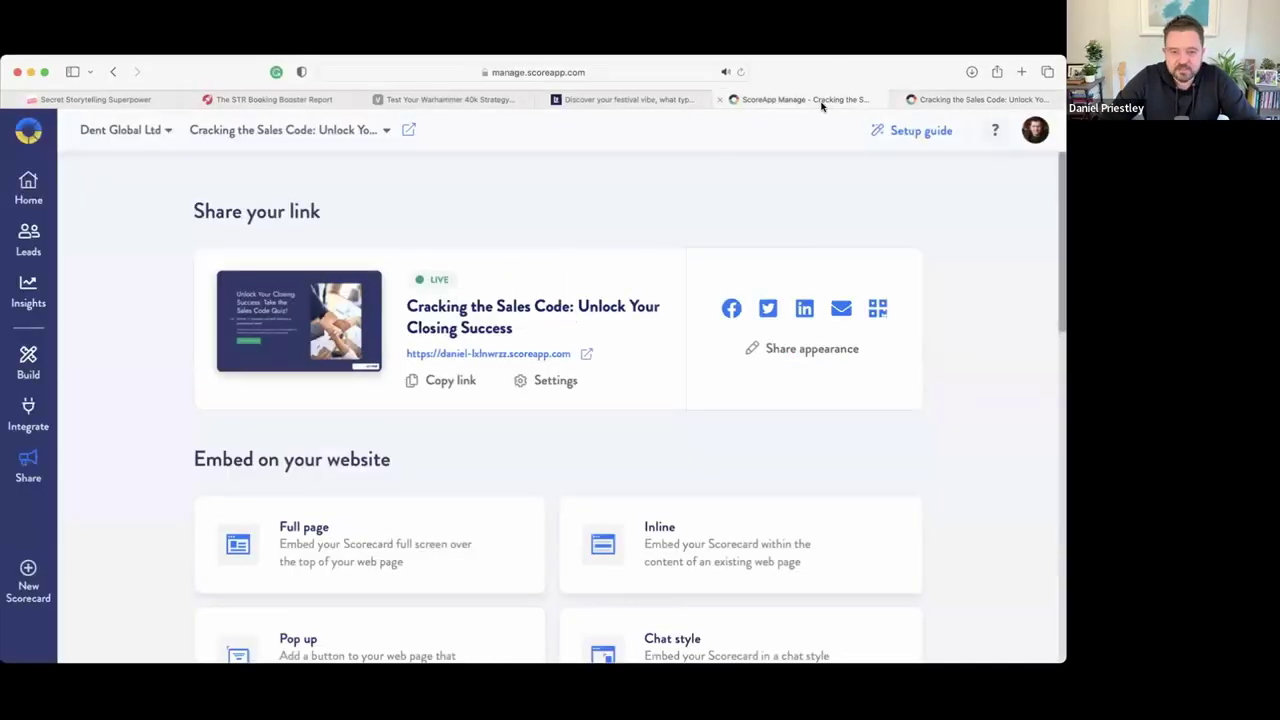
{"action": "left_click", "coordinate": [29, 232]}
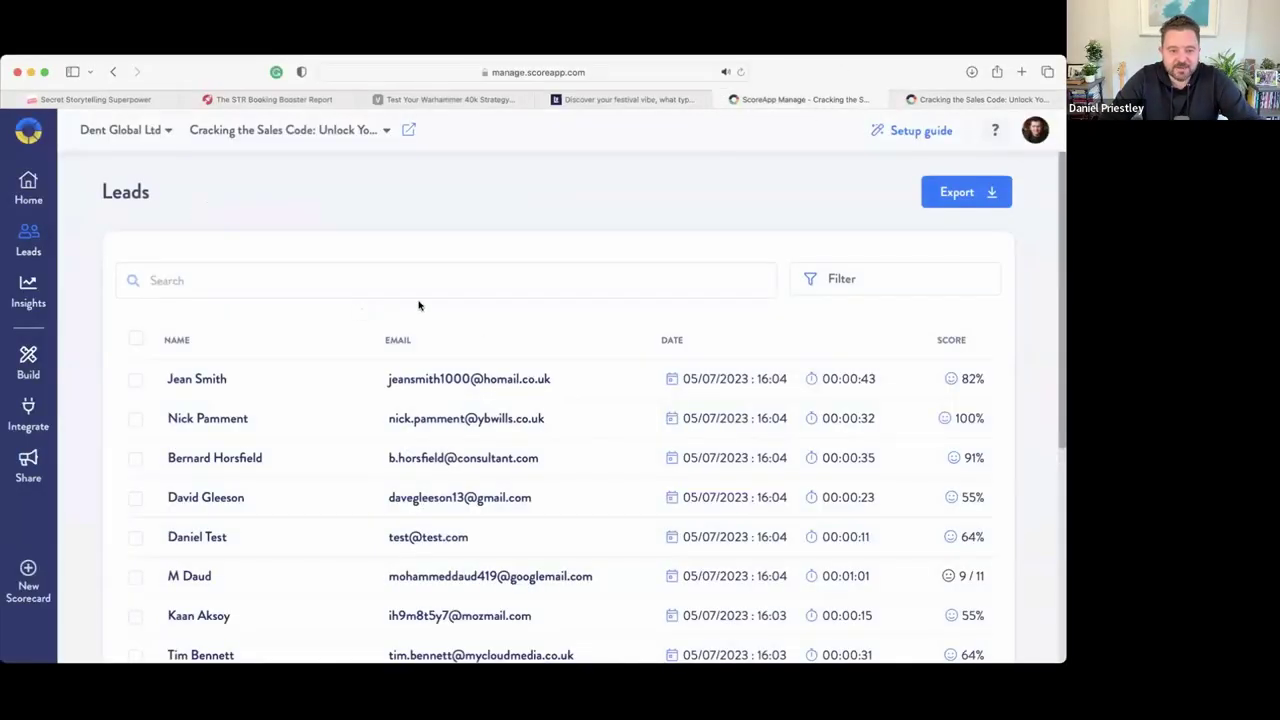
{"action": "scroll", "coordinate": [484, 328], "scroll_direction": "down", "scroll_amount": 3}
{"action": "scroll", "coordinate": [484, 328], "scroll_direction": "down", "scroll_amount": 2}
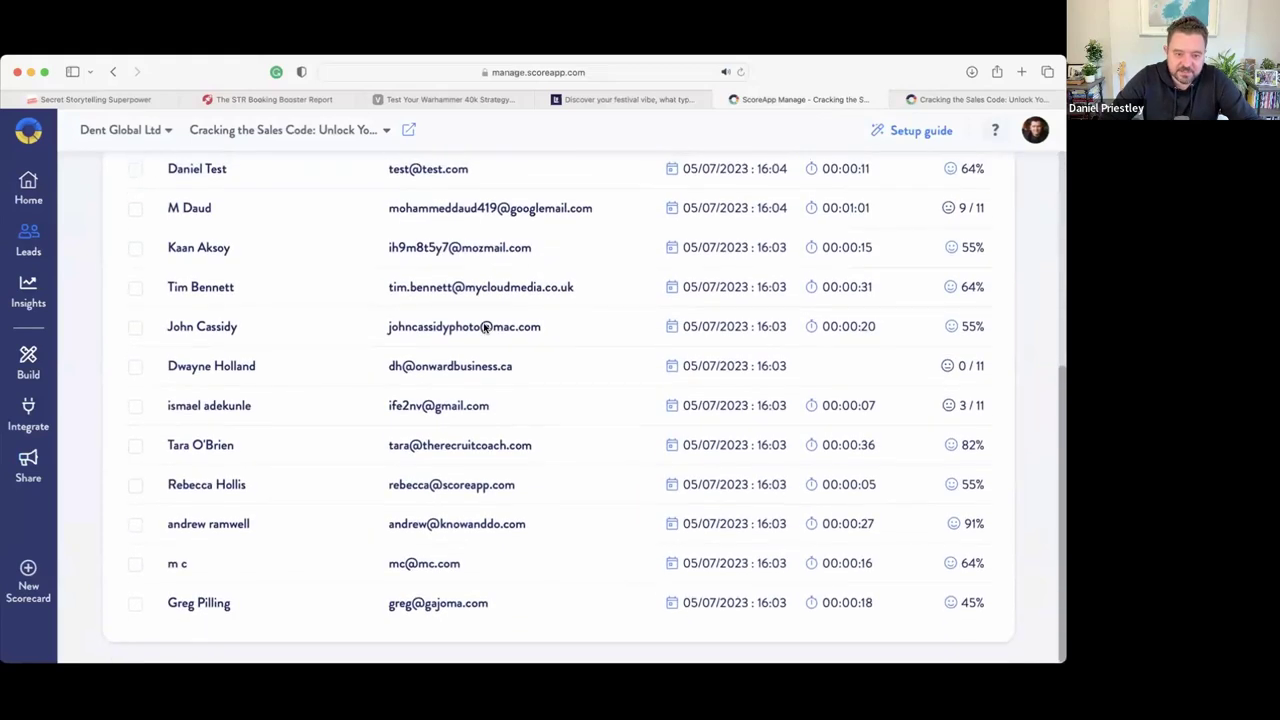
{"action": "scroll", "coordinate": [490, 305], "scroll_direction": "up", "scroll_amount": 5}
{"action": "scroll", "coordinate": [490, 304], "scroll_direction": "down", "scroll_amount": 3}
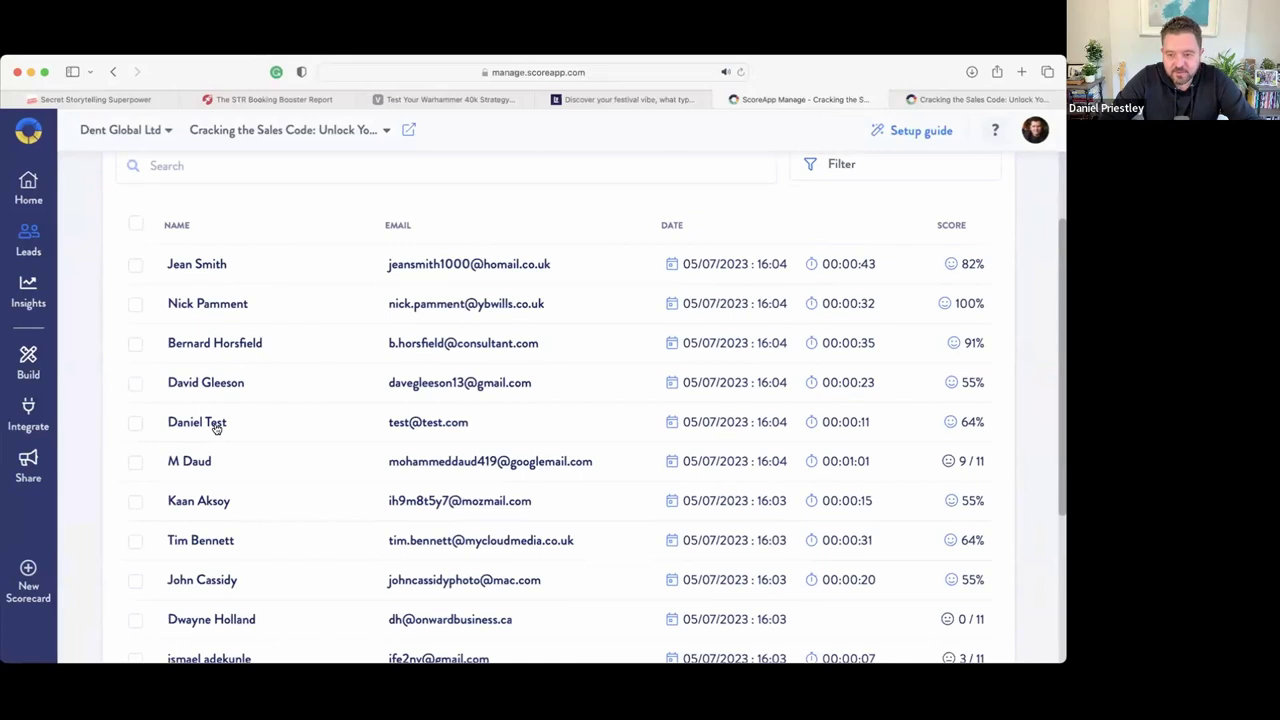
- Open the test lead's record and review its Yes/No answers by category on the Answers tab
{"action": "left_click", "coordinate": [215, 425]}
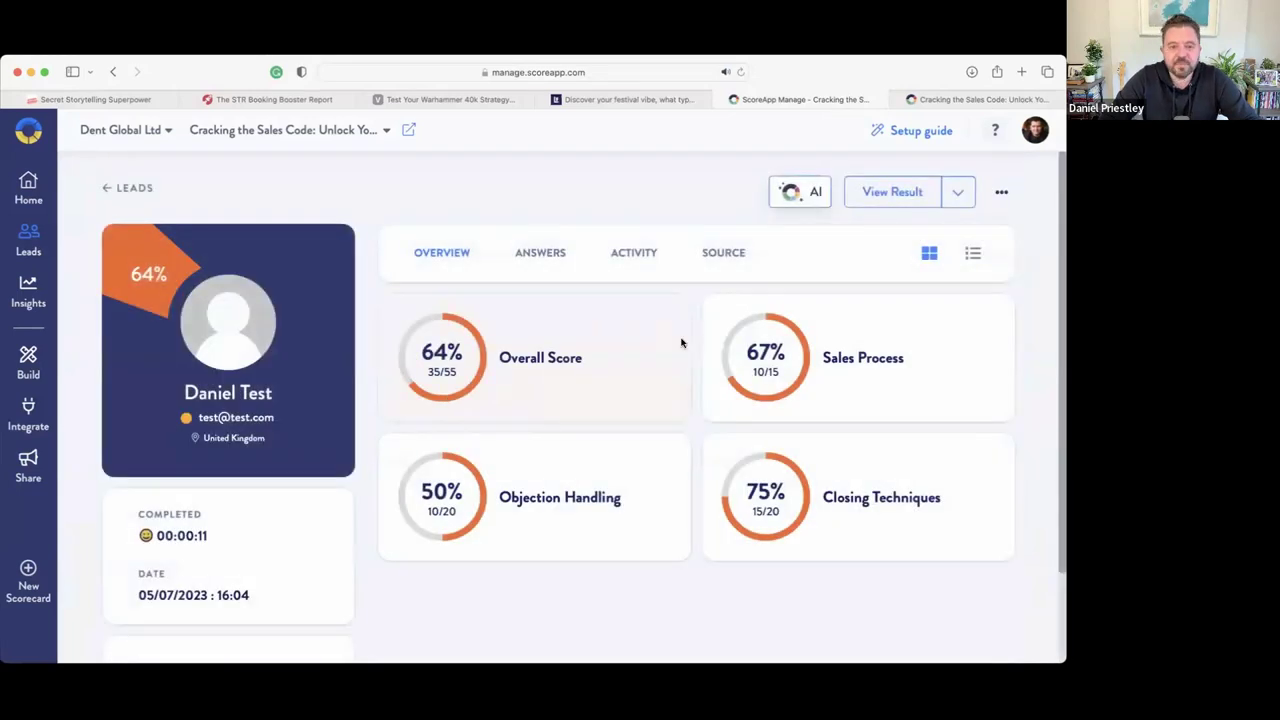
{"action": "scroll", "coordinate": [664, 455], "scroll_direction": "down", "scroll_amount": 2}
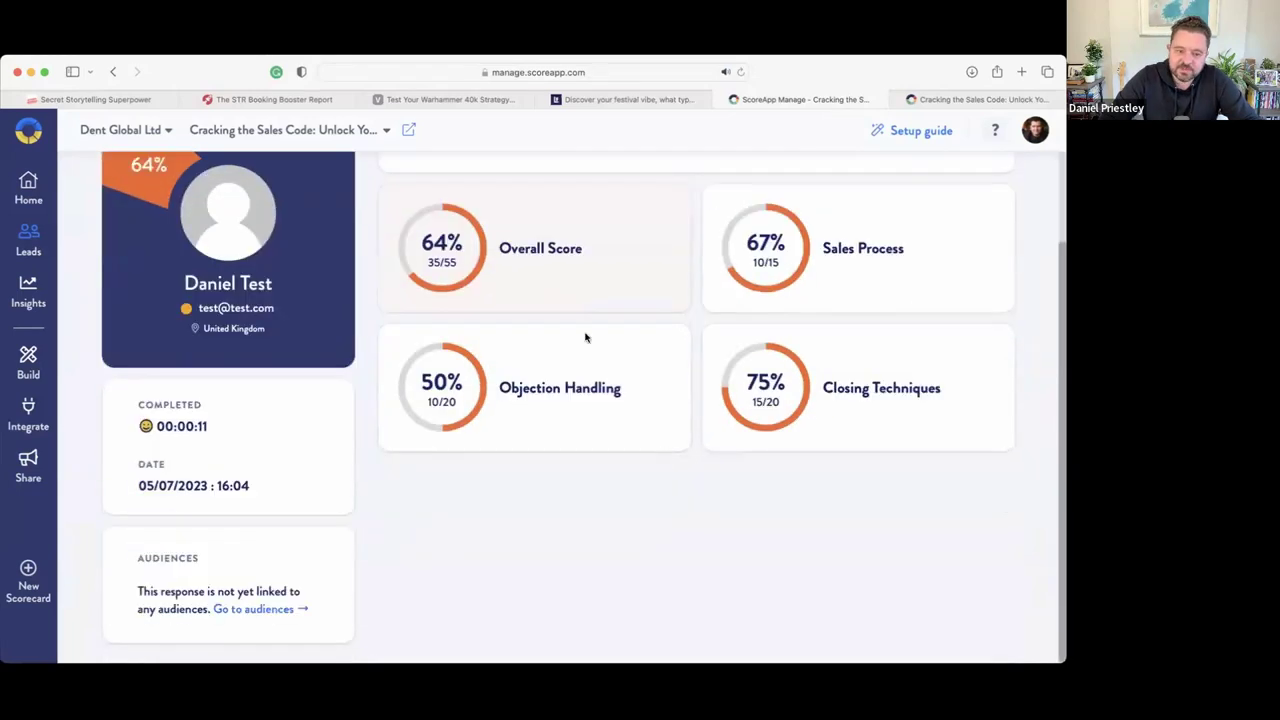
{"action": "scroll", "coordinate": [585, 337], "scroll_direction": "up", "scroll_amount": 2}
{"action": "left_click", "coordinate": [541, 252]}
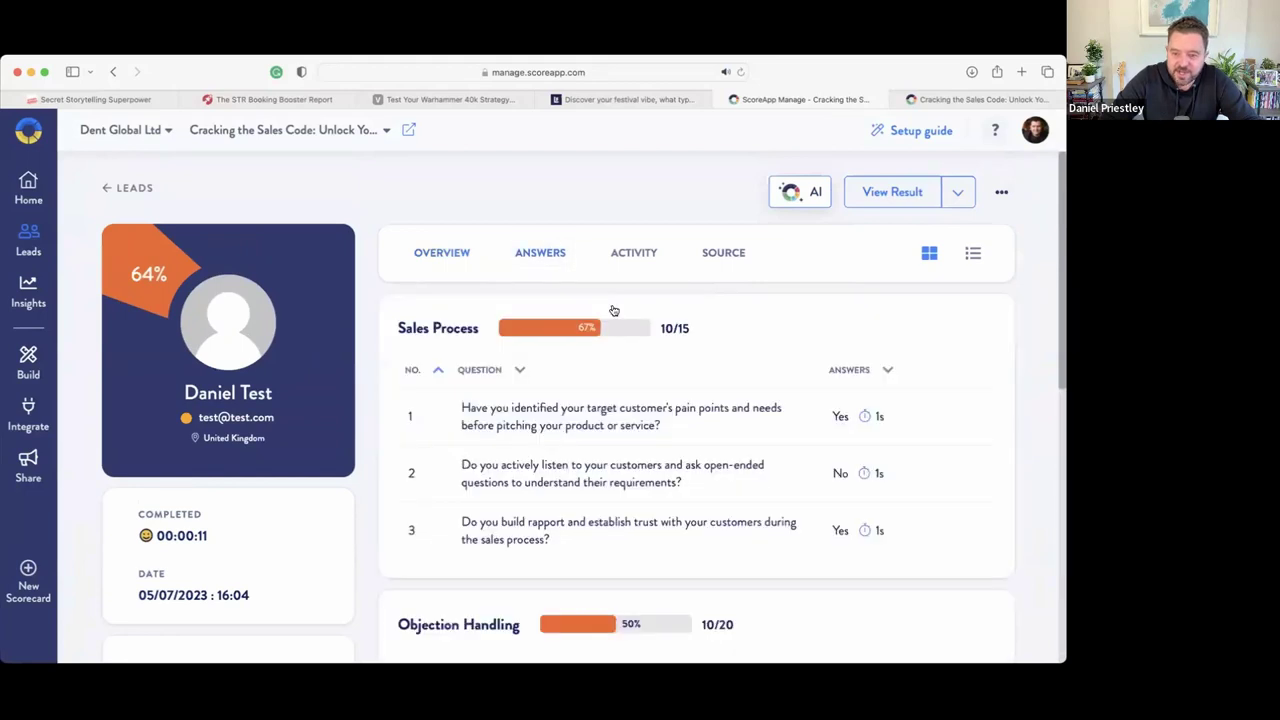
{"action": "scroll", "coordinate": [832, 200], "scroll_direction": "down", "scroll_amount": 4}
{"action": "scroll", "coordinate": [581, 293], "scroll_direction": "up", "scroll_amount": 2}
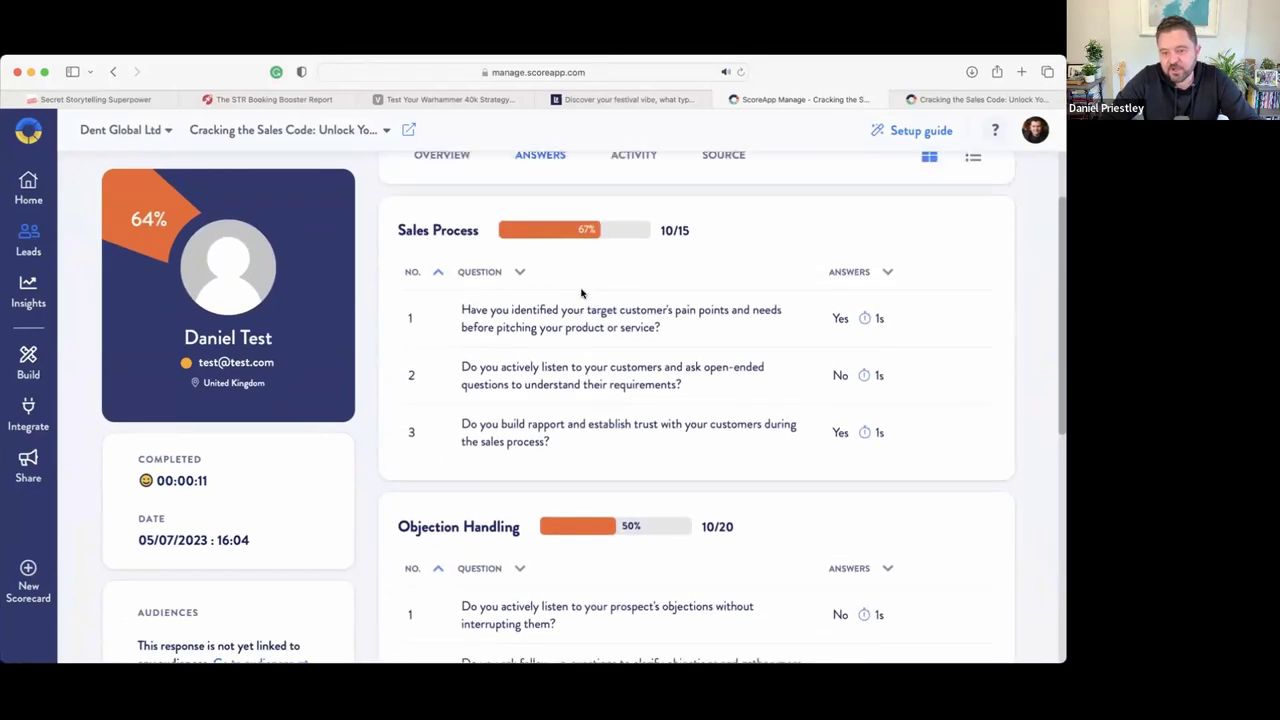
{"action": "scroll", "coordinate": [740, 358], "scroll_direction": "down", "scroll_amount": 1}
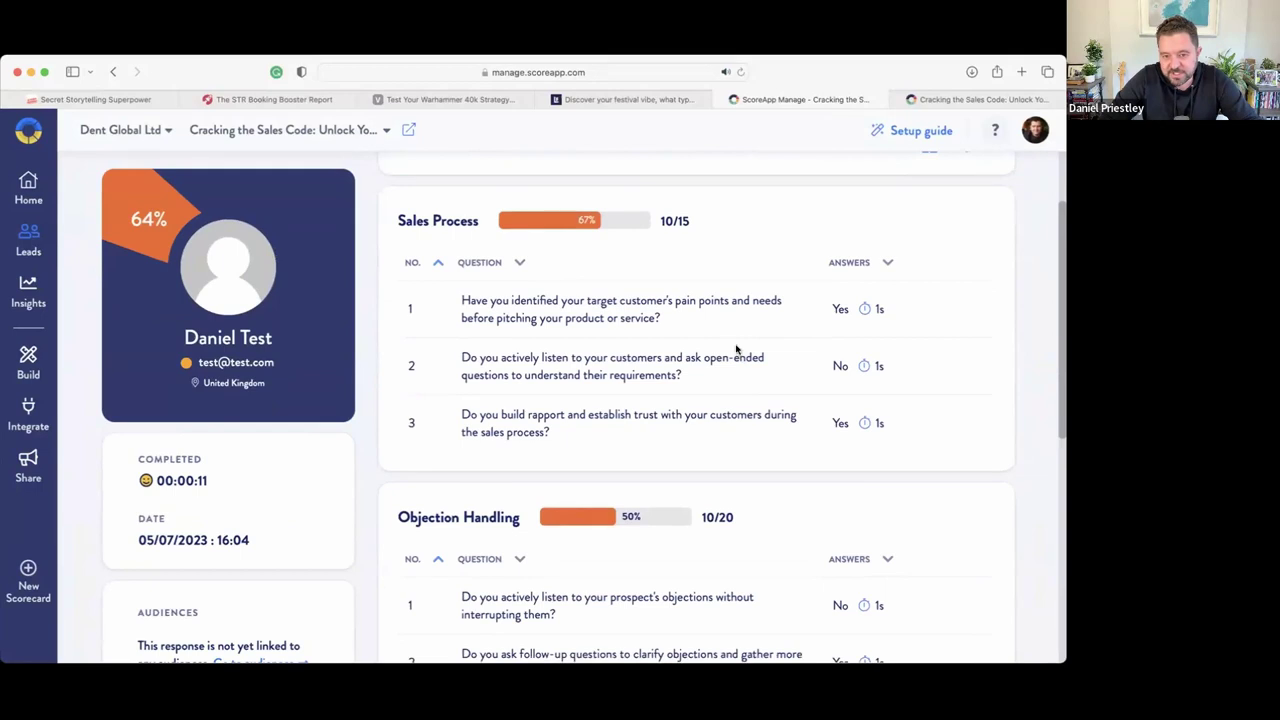
{"action": "scroll", "coordinate": [740, 494], "scroll_direction": "down", "scroll_amount": 5}
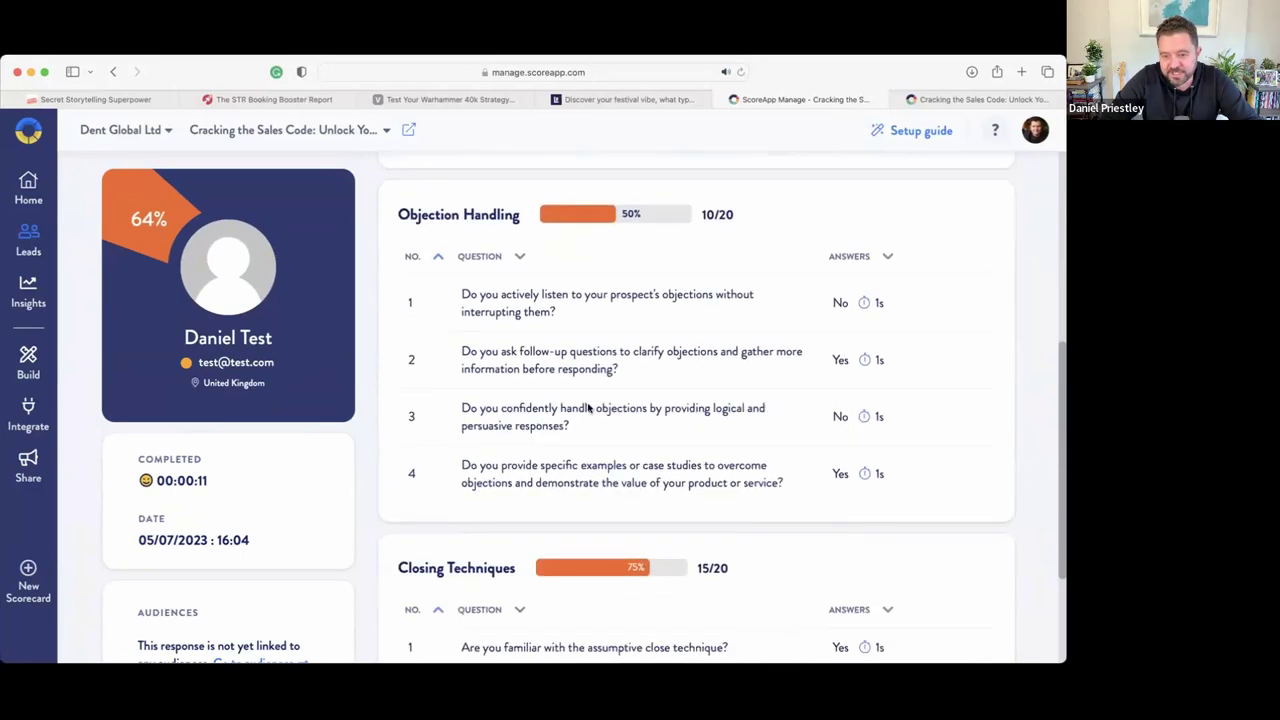
{"action": "scroll", "coordinate": [703, 454], "scroll_direction": "down", "scroll_amount": 3}
{"action": "scroll", "coordinate": [703, 452], "scroll_direction": "up", "scroll_amount": 10}
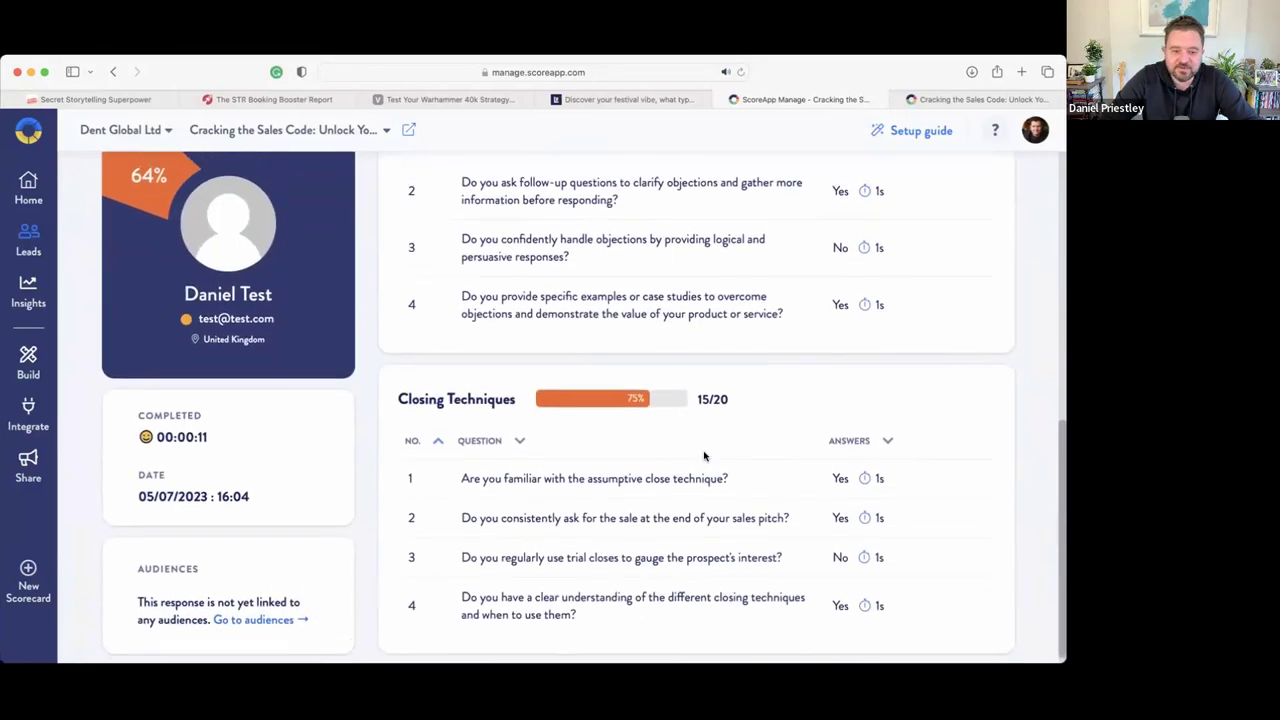
{"action": "scroll", "coordinate": [704, 456], "scroll_direction": "down", "scroll_amount": 1}
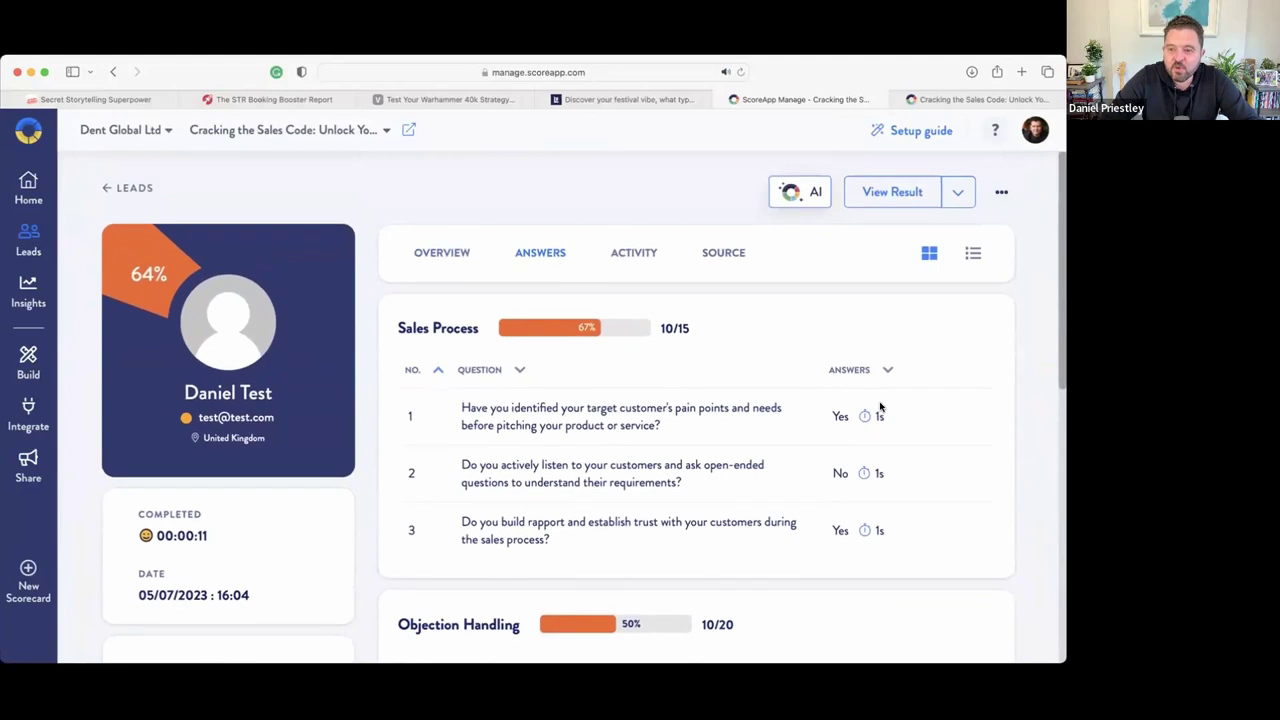
- Generate AI sales email copy for the test lead and read the 'Unlock Your Closing Success' email
{"action": "left_click", "coordinate": [808, 195]}
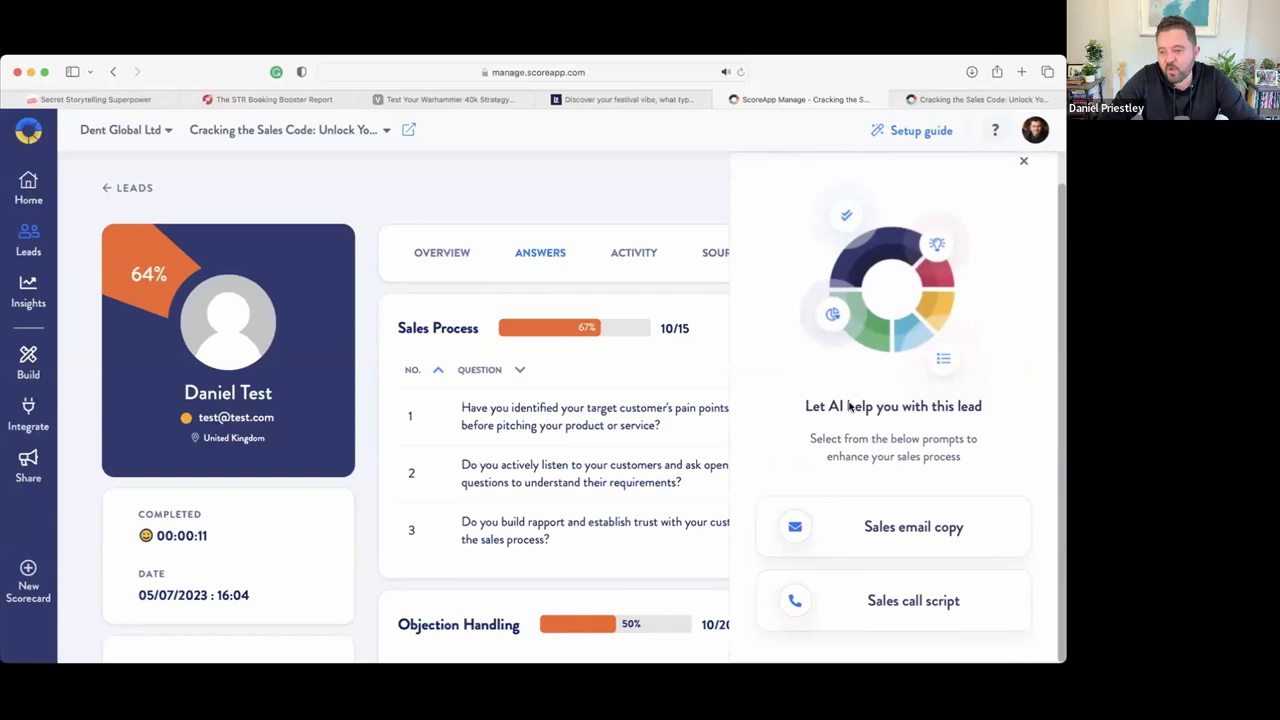
{"action": "left_click", "coordinate": [908, 529]}
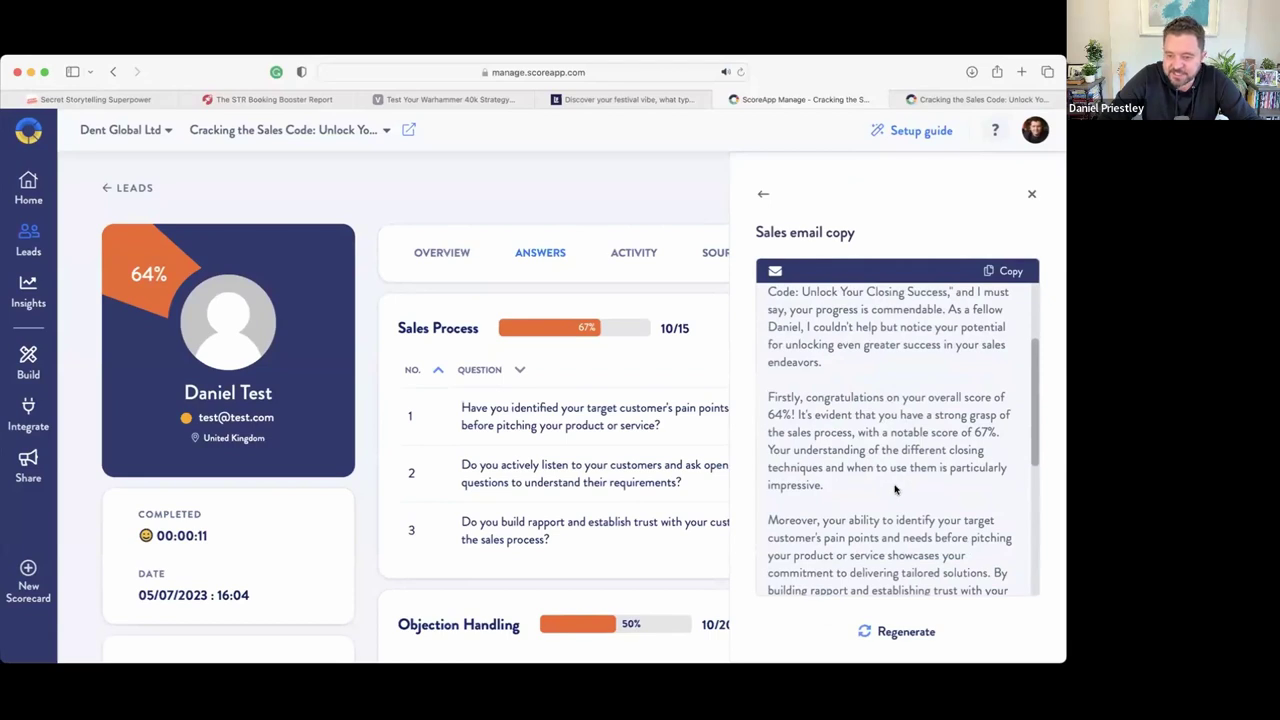
{"action": "scroll", "coordinate": [895, 489], "scroll_direction": "down", "scroll_amount": 3}
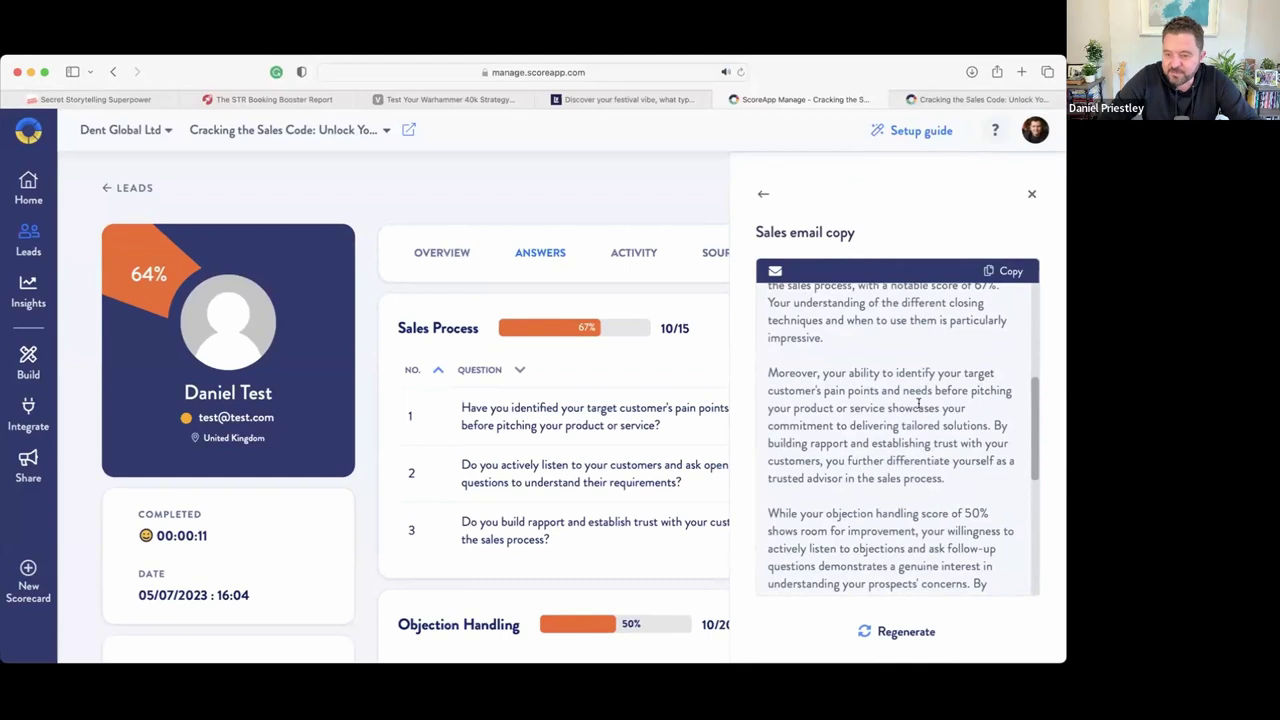
{"action": "scroll", "coordinate": [885, 405], "scroll_direction": "down", "scroll_amount": 1}
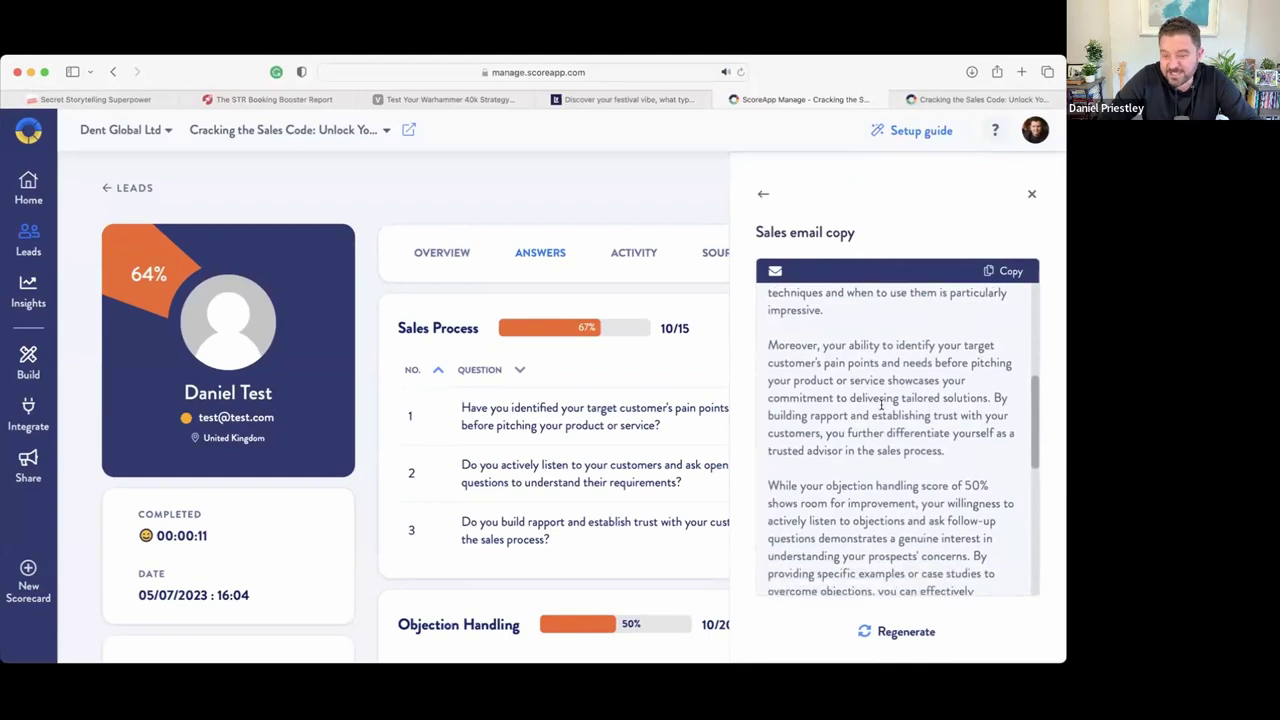
{"action": "scroll", "coordinate": [828, 415], "scroll_direction": "down", "scroll_amount": 2}
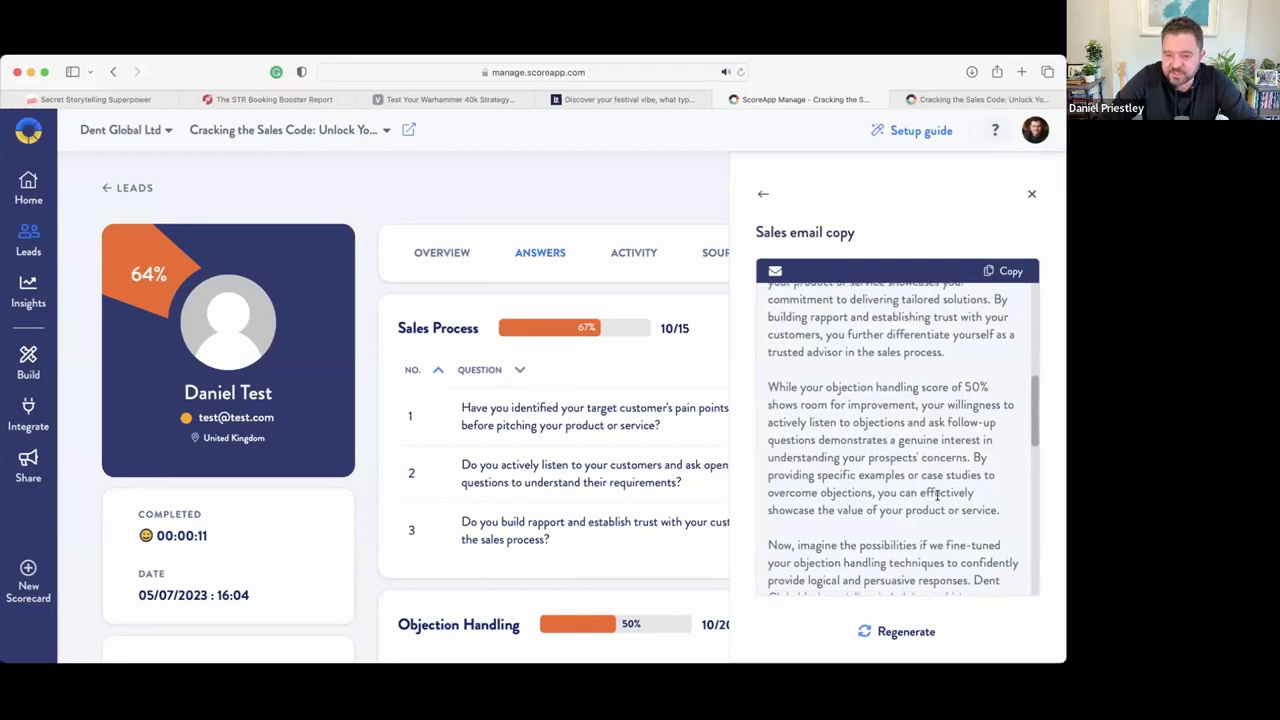
{"action": "scroll", "coordinate": [900, 430], "scroll_direction": "down", "scroll_amount": 4}
{"action": "scroll", "coordinate": [884, 375], "scroll_direction": "down", "scroll_amount": 4}
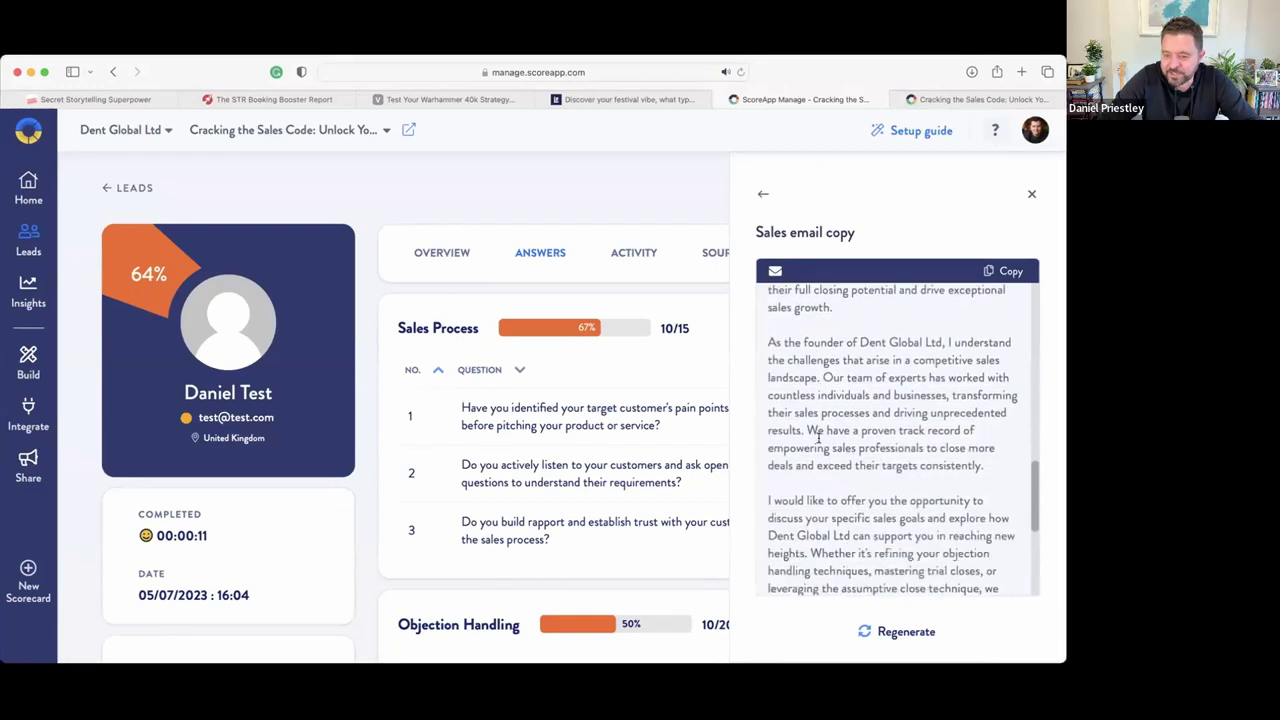
{"action": "scroll", "coordinate": [818, 438], "scroll_direction": "down", "scroll_amount": 6}
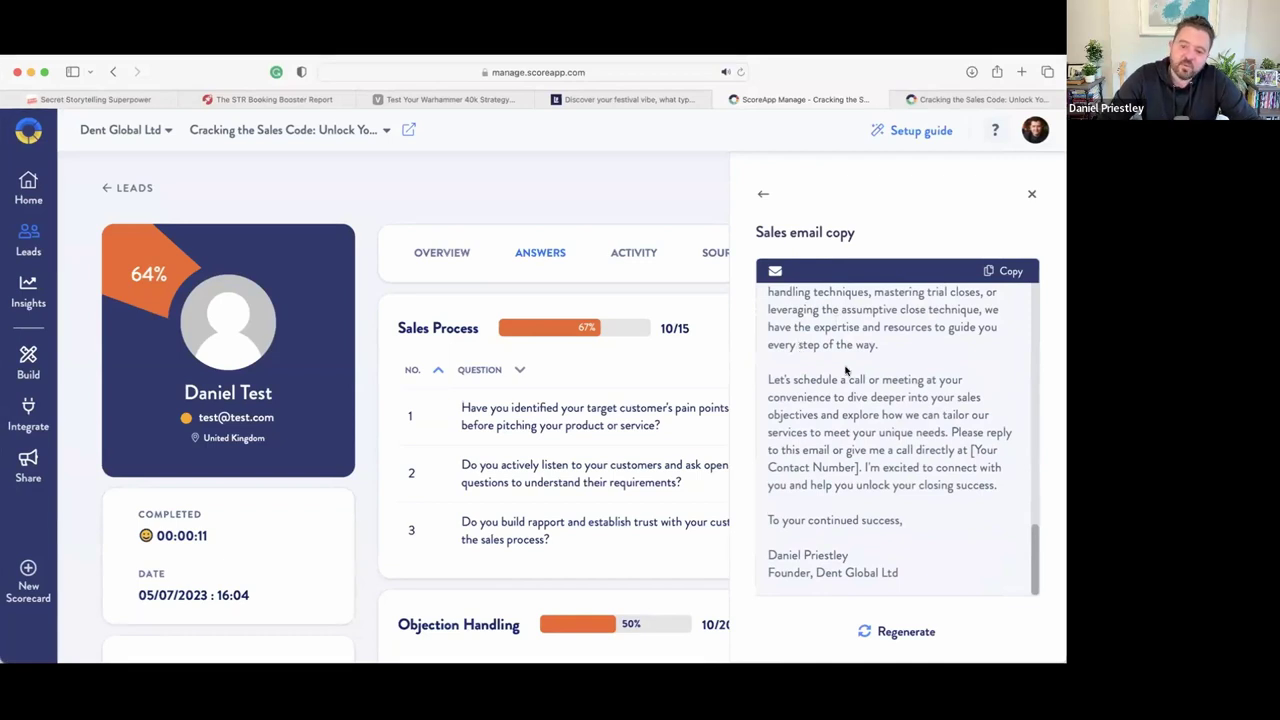
{"action": "scroll", "coordinate": [866, 345], "scroll_direction": "up", "scroll_amount": 10}
{"action": "scroll", "coordinate": [866, 345], "scroll_direction": "down", "scroll_amount": 8}
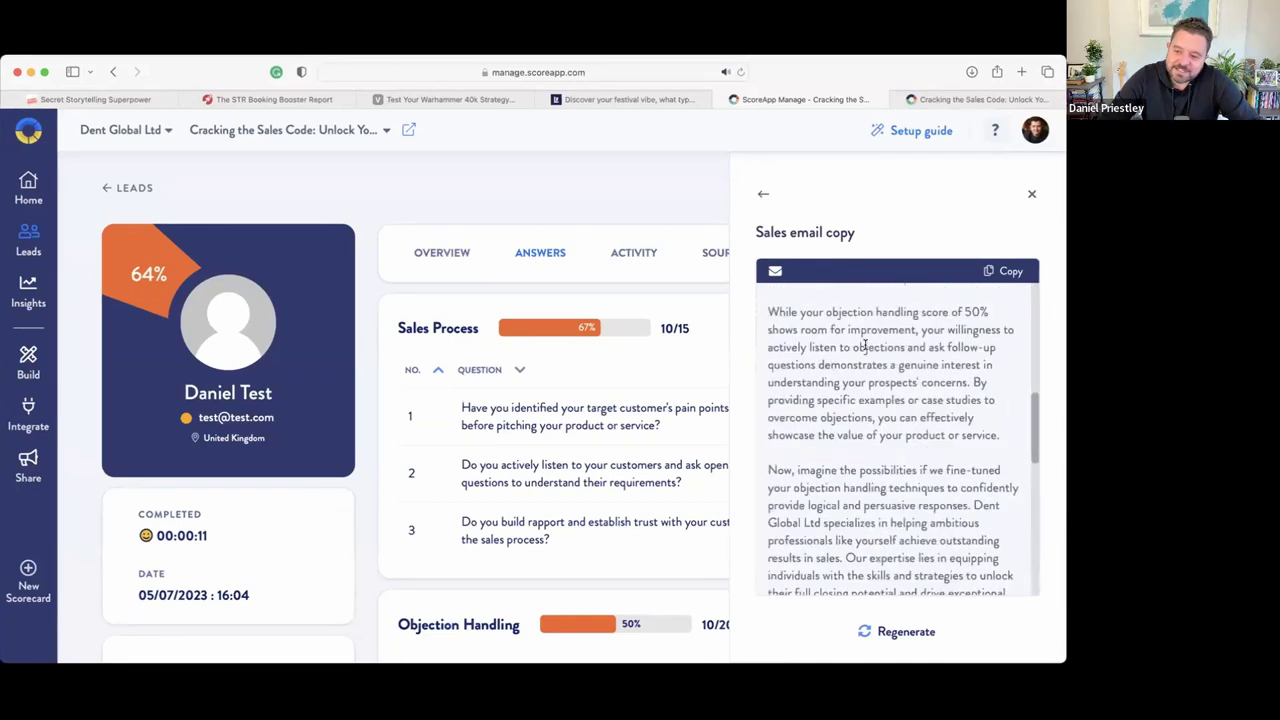
{"action": "scroll", "coordinate": [866, 345], "scroll_direction": "down", "scroll_amount": 3}
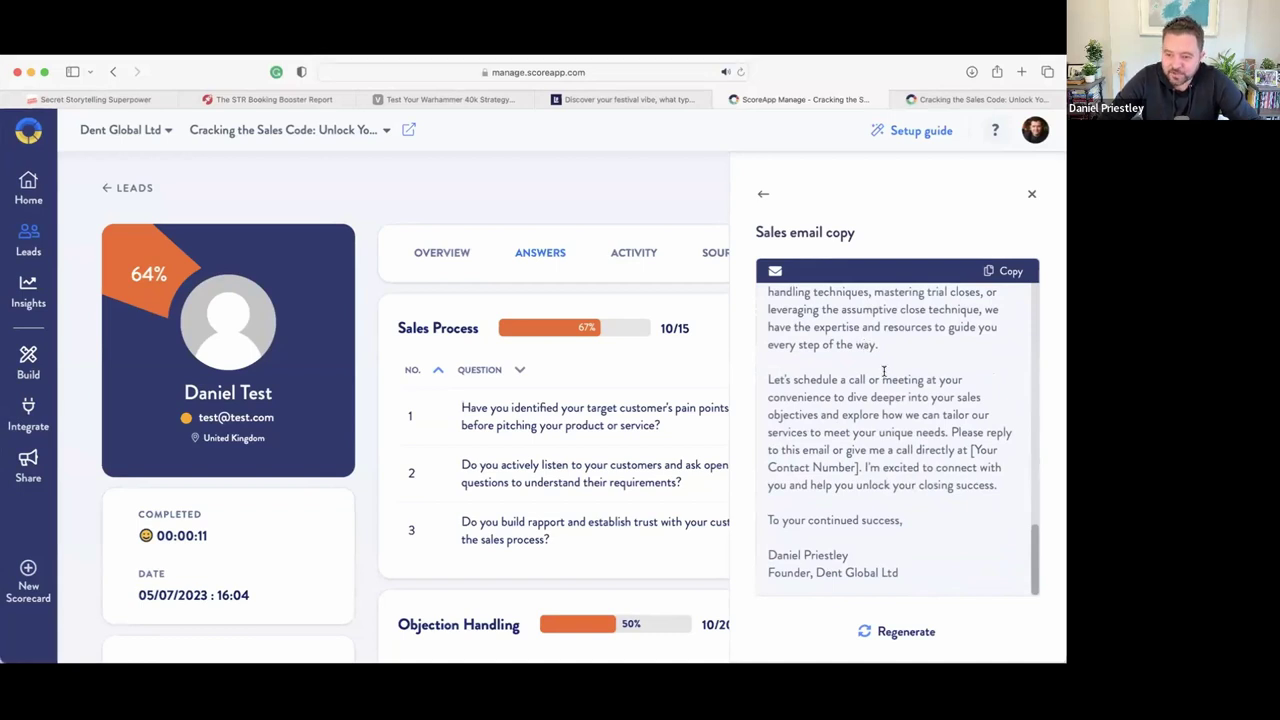
{"action": "scroll", "coordinate": [884, 372], "scroll_direction": "up", "scroll_amount": 15}
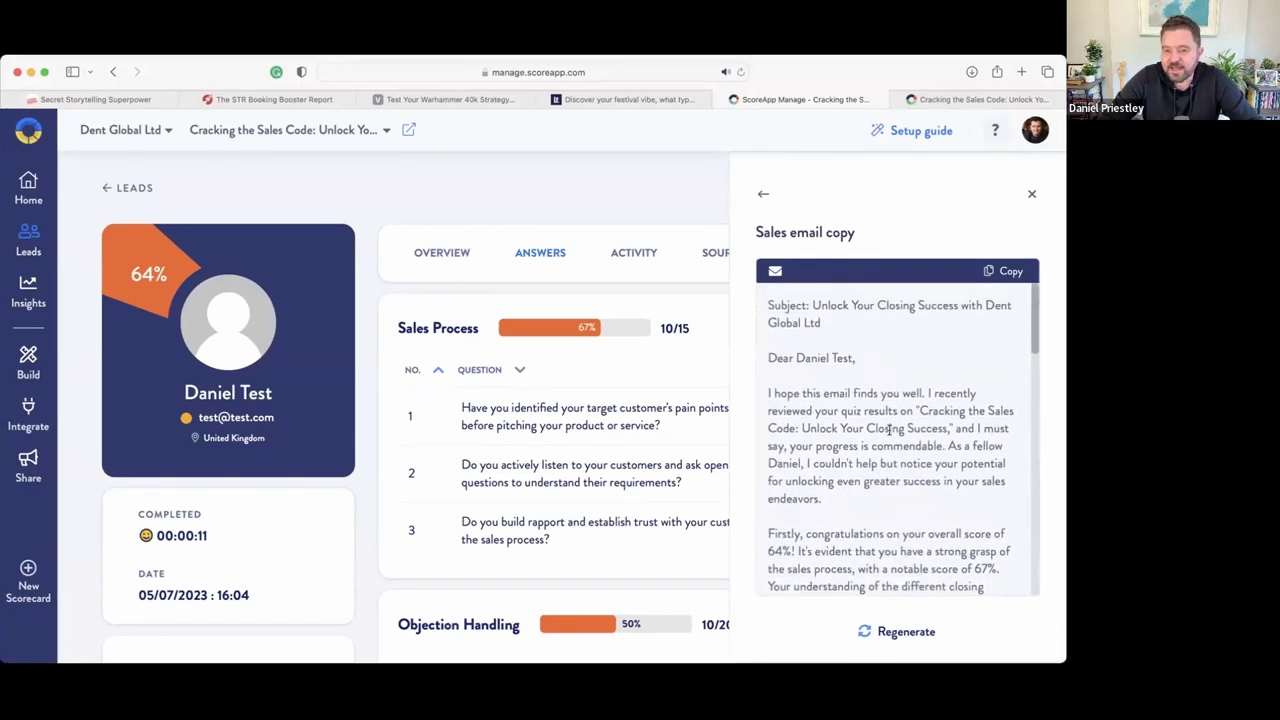
{"action": "scroll", "coordinate": [888, 430], "scroll_direction": "down", "scroll_amount": 15}
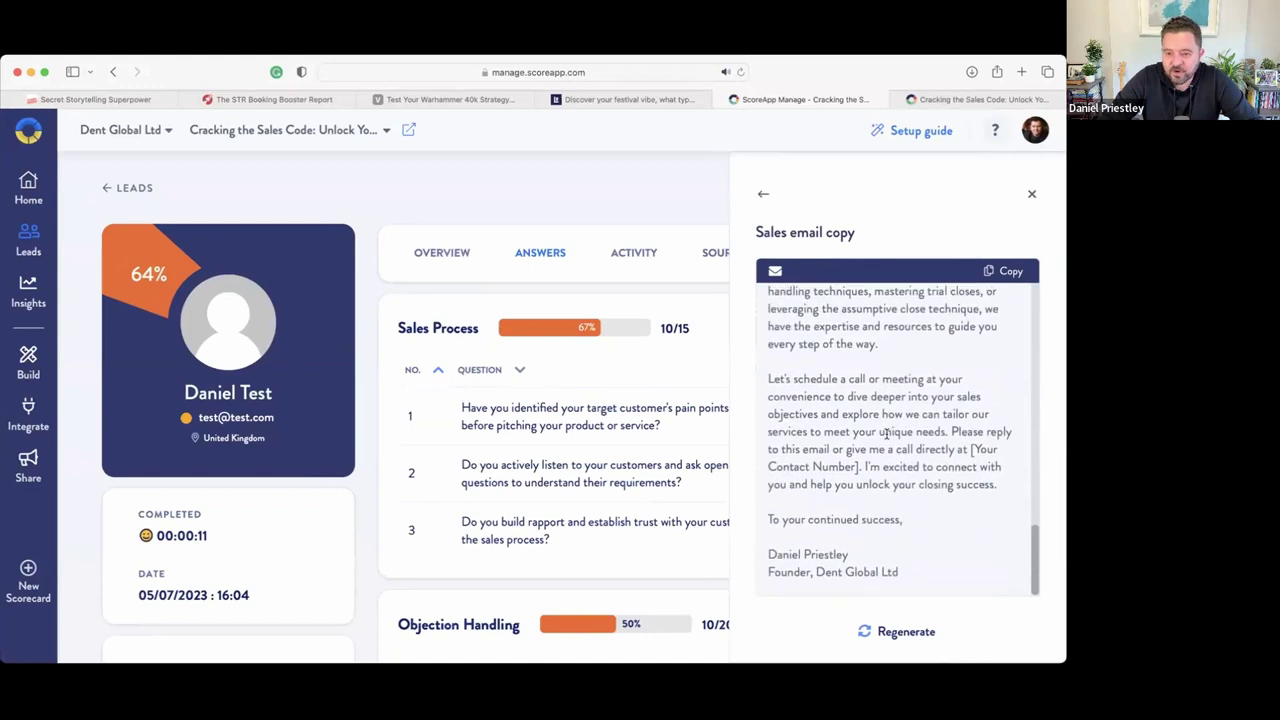
- Generate an AI sales call script for the test lead, read it, then close the AI helper
{"action": "left_click", "coordinate": [765, 194]}
{"action": "scroll", "coordinate": [870, 450], "scroll_direction": "down", "scroll_amount": 1}
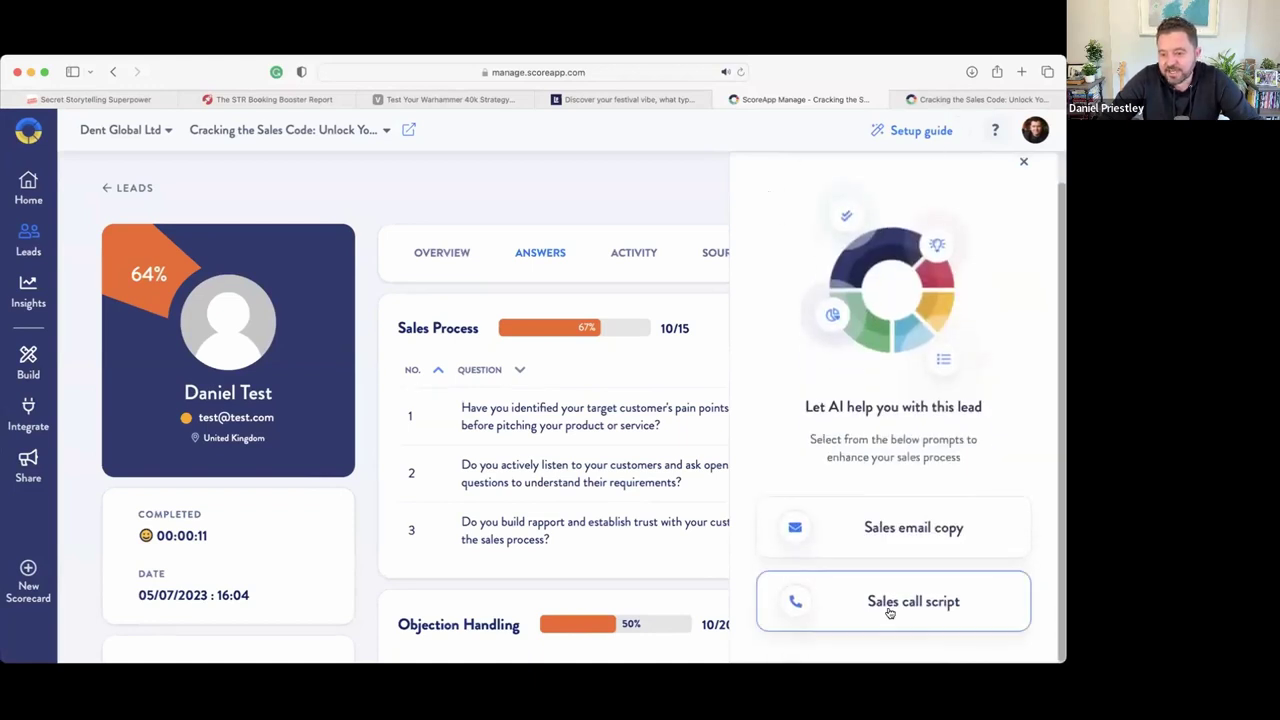
{"action": "left_click", "coordinate": [922, 612]}
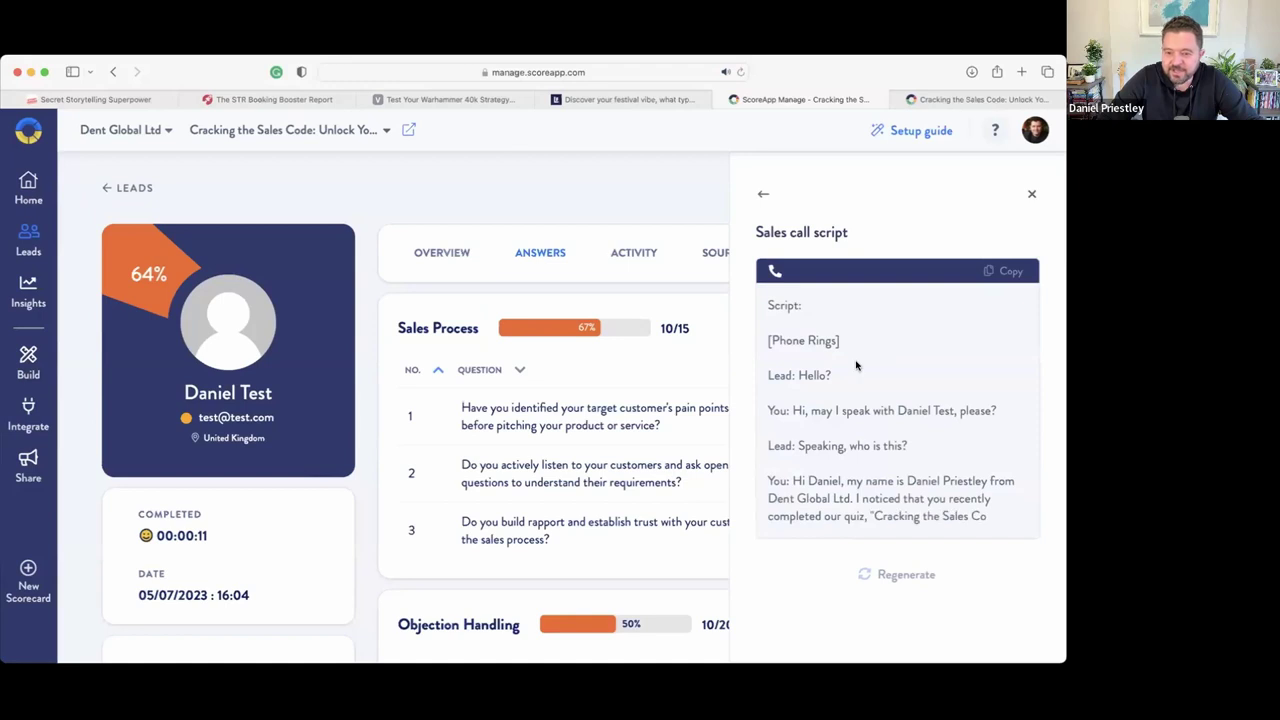
{"action": "scroll", "coordinate": [895, 400], "scroll_direction": "down", "scroll_amount": 2}
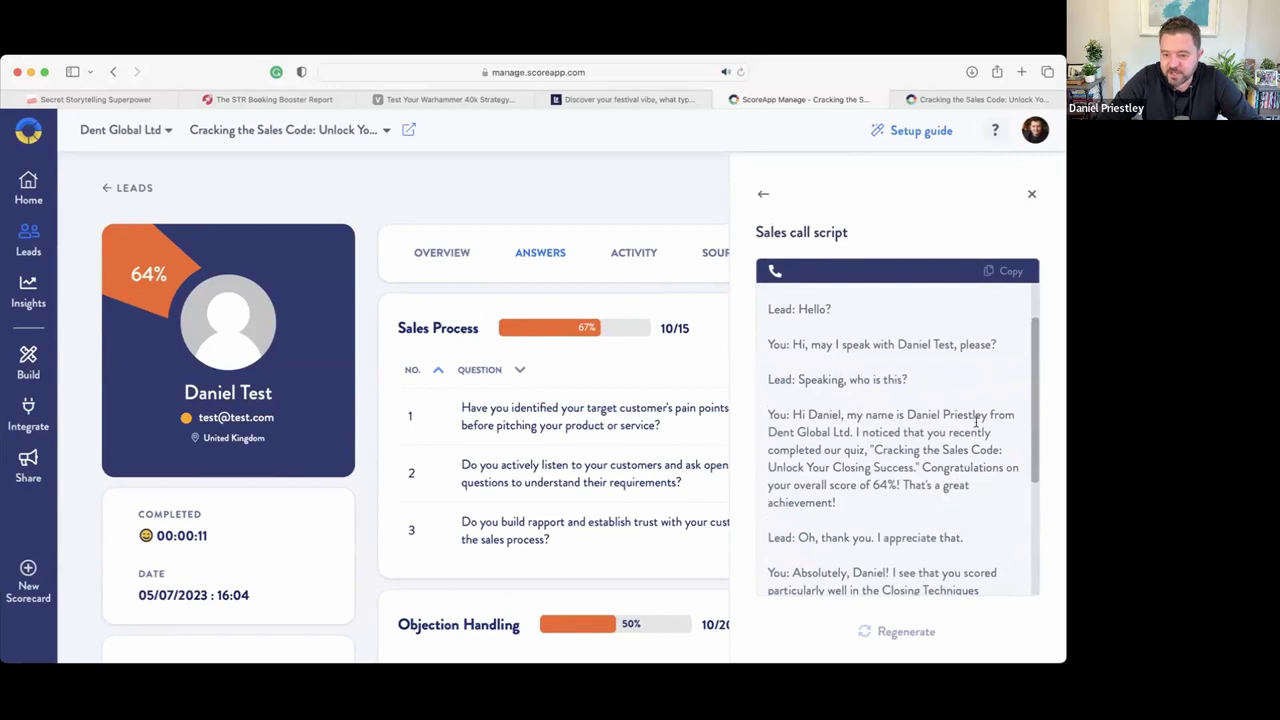
{"action": "scroll", "coordinate": [925, 467], "scroll_direction": "down", "scroll_amount": 1}
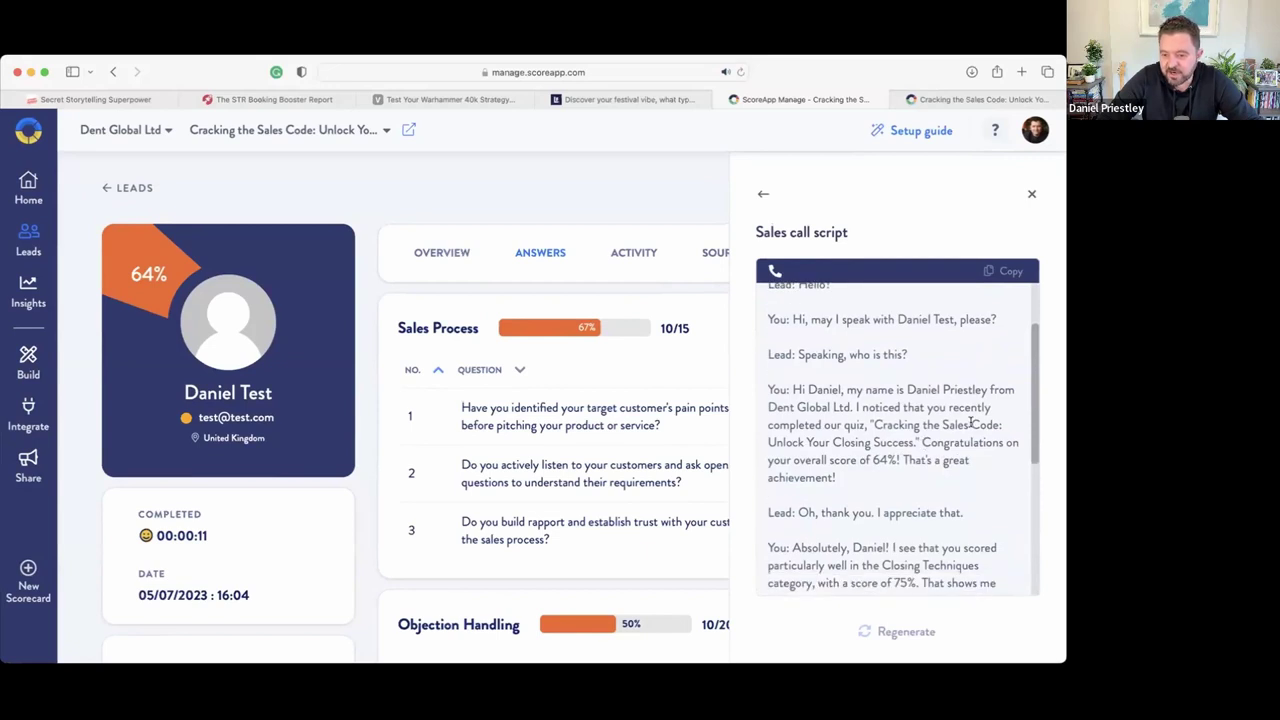
{"action": "scroll", "coordinate": [886, 477], "scroll_direction": "down", "scroll_amount": 3}
{"action": "scroll", "coordinate": [925, 460], "scroll_direction": "down", "scroll_amount": 3}
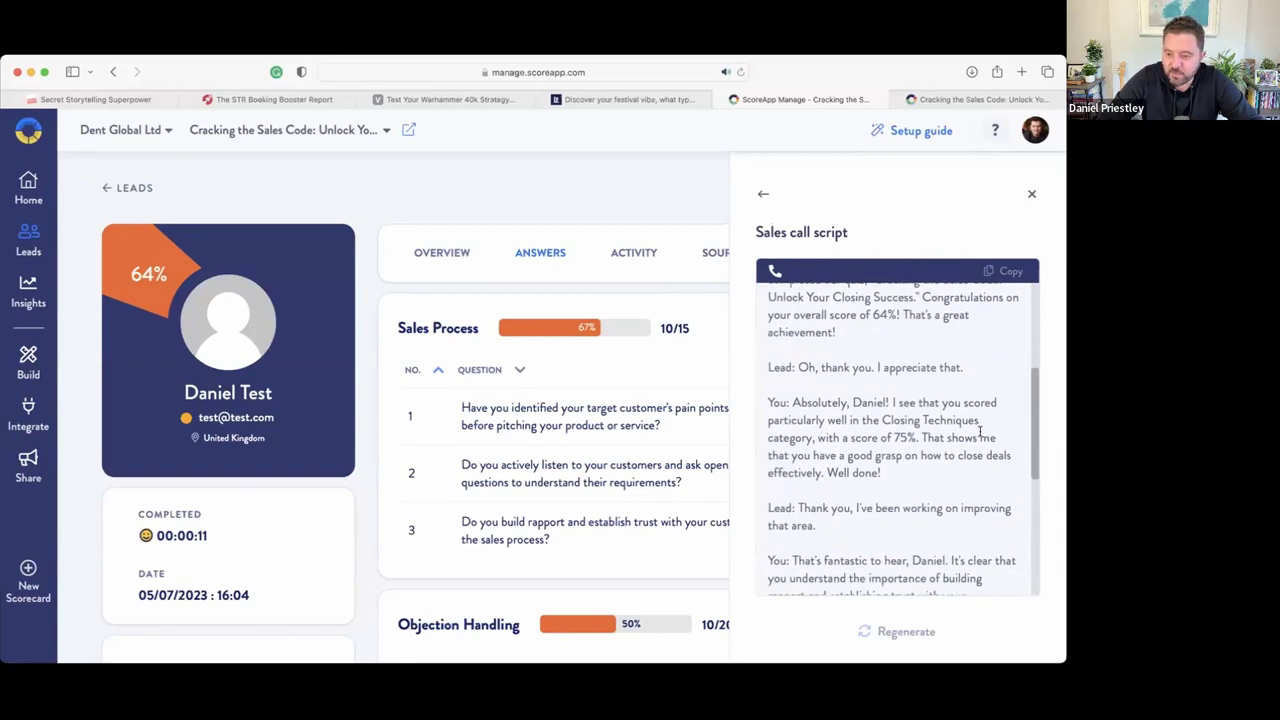
{"action": "scroll", "coordinate": [932, 467], "scroll_direction": "down", "scroll_amount": 8}
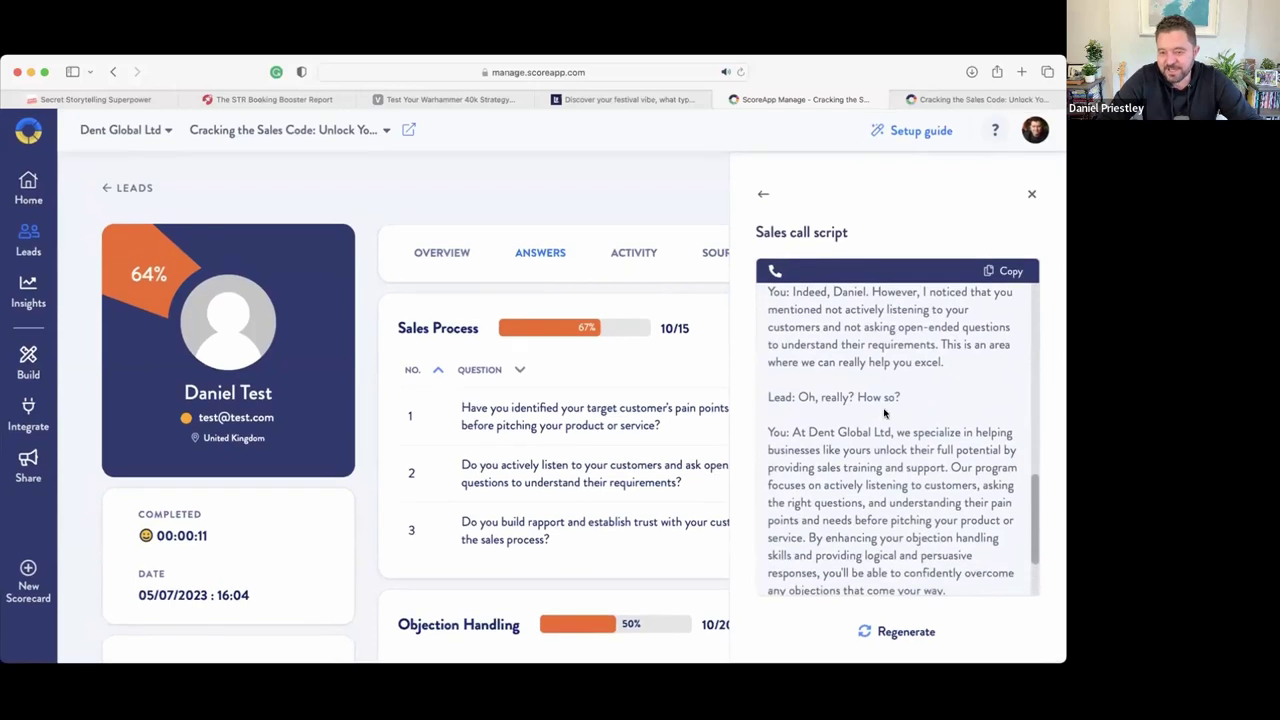
{"action": "scroll", "coordinate": [884, 409], "scroll_direction": "down", "scroll_amount": 6}
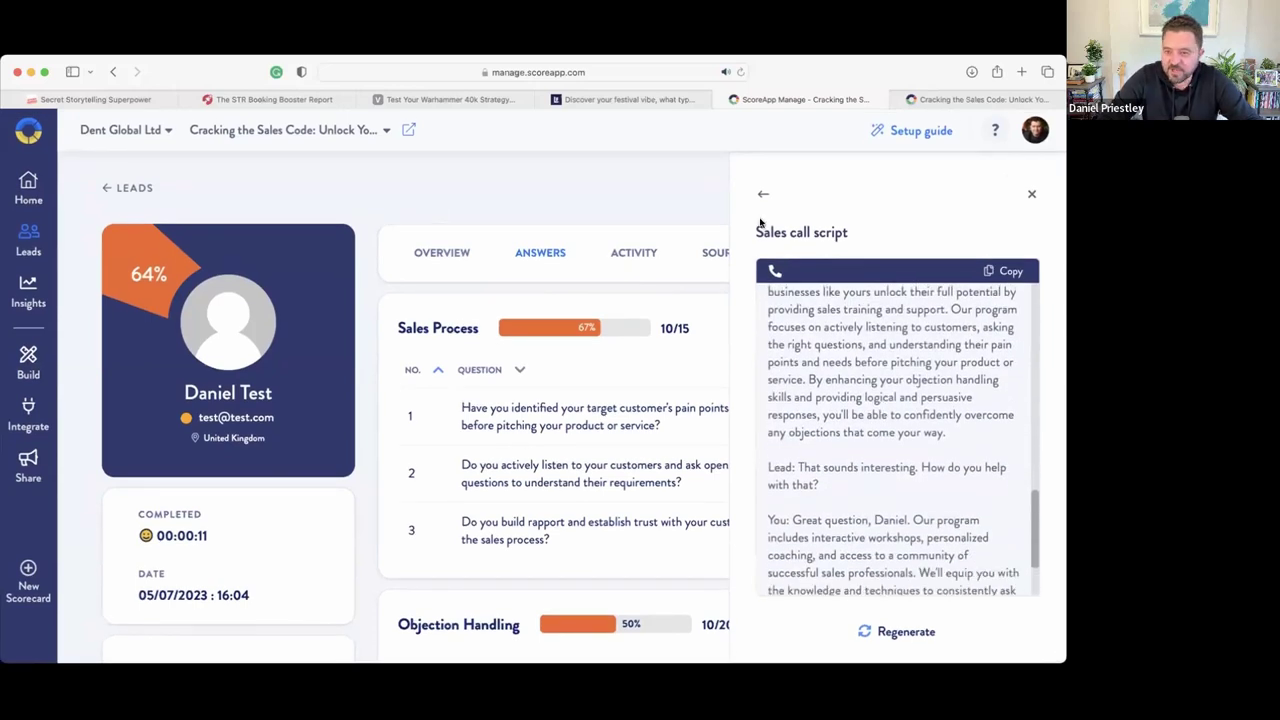
{"action": "left_click", "coordinate": [1029, 197]}
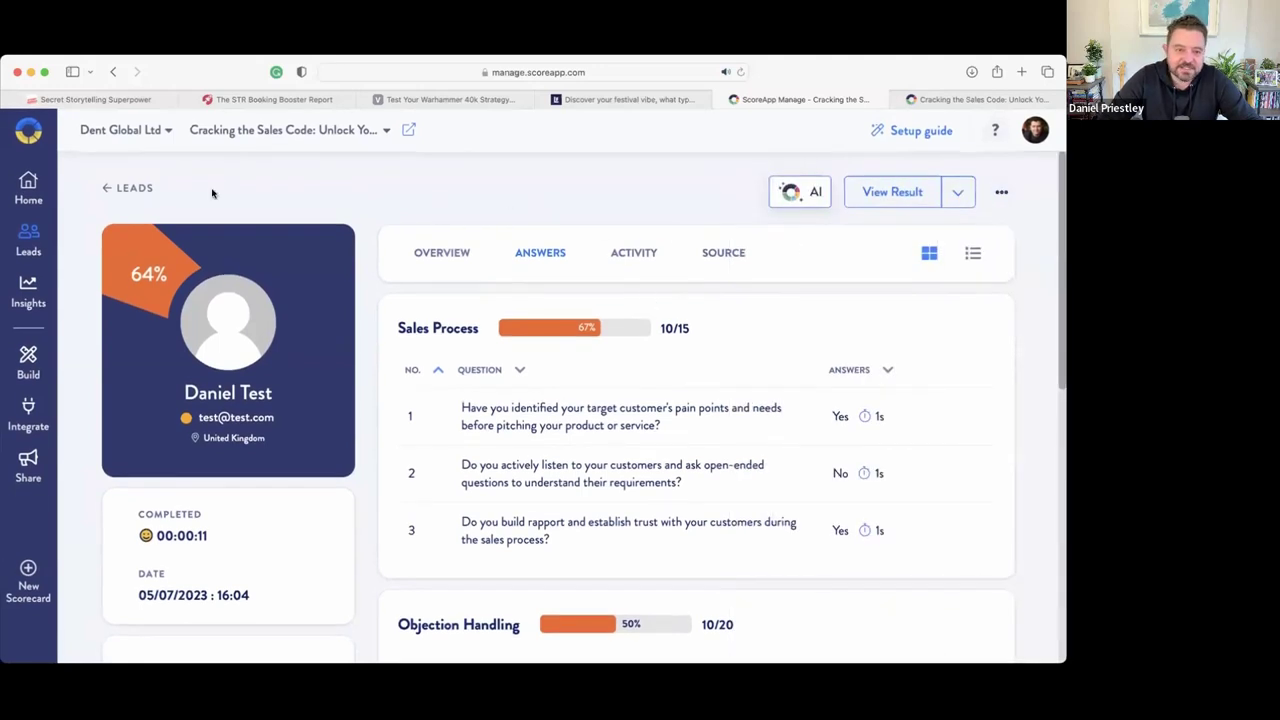
- Return to Leads, then view the Insights overview: 16 started, 14 finished, 48 visitors, 34% conversion
{"action": "left_click", "coordinate": [135, 188]}
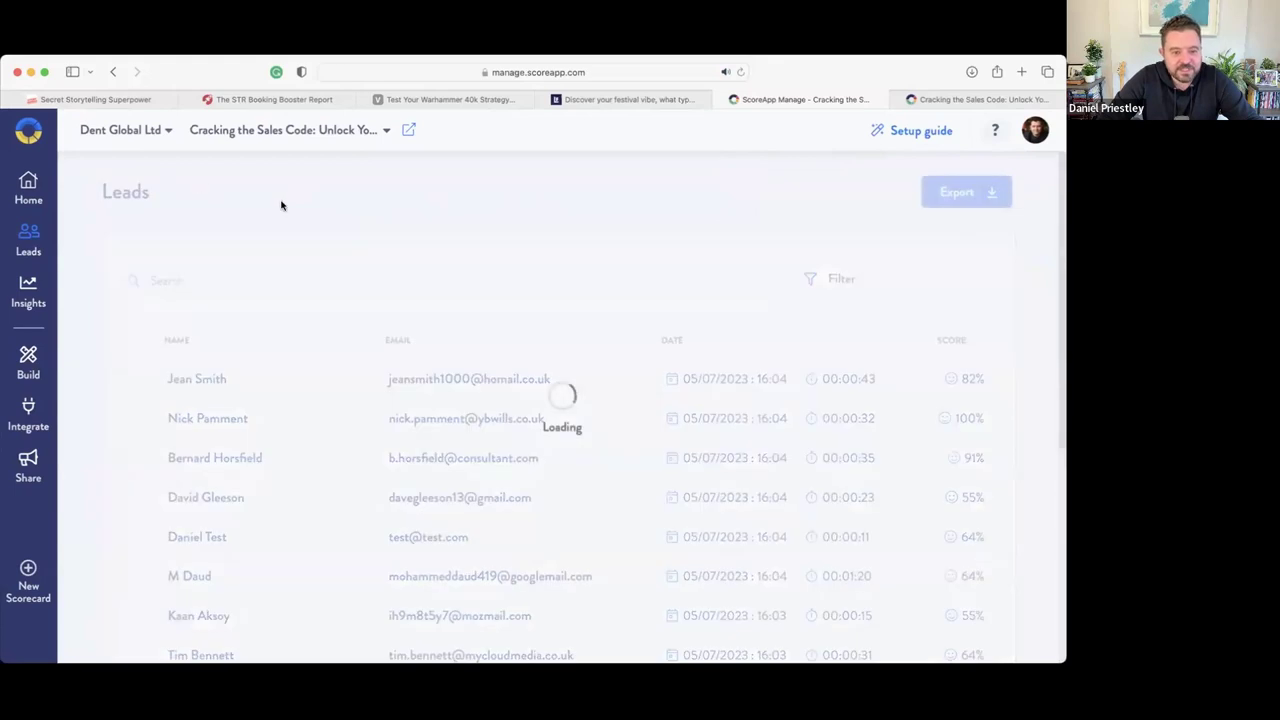
{"action": "scroll", "coordinate": [247, 371], "scroll_direction": "down", "scroll_amount": 5}
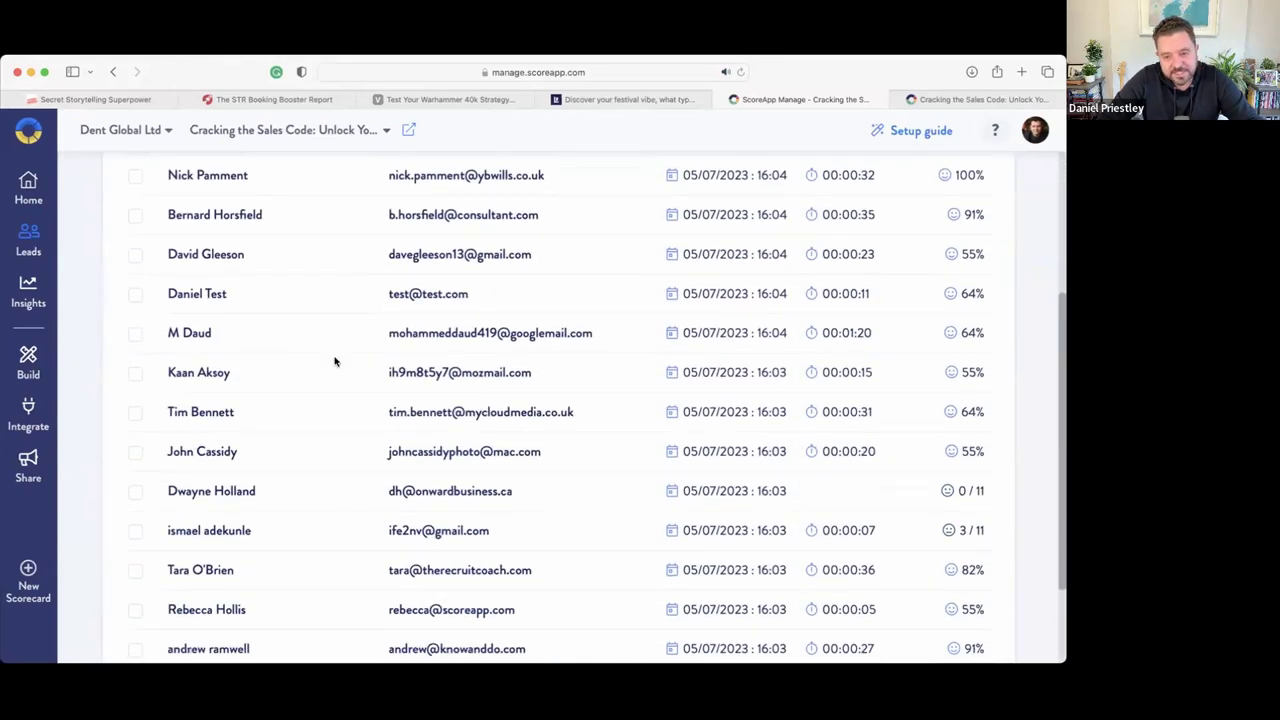
{"action": "scroll", "coordinate": [288, 330], "scroll_direction": "up", "scroll_amount": 5}
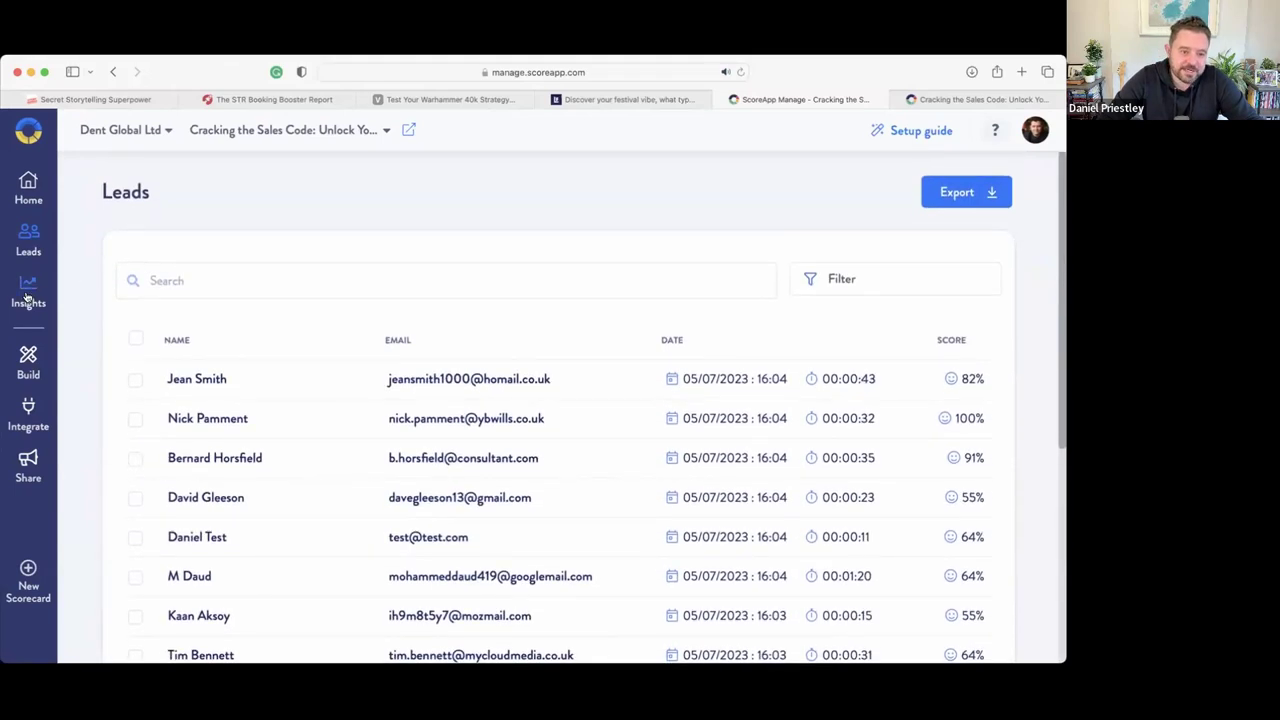
{"action": "left_click", "coordinate": [28, 295]}
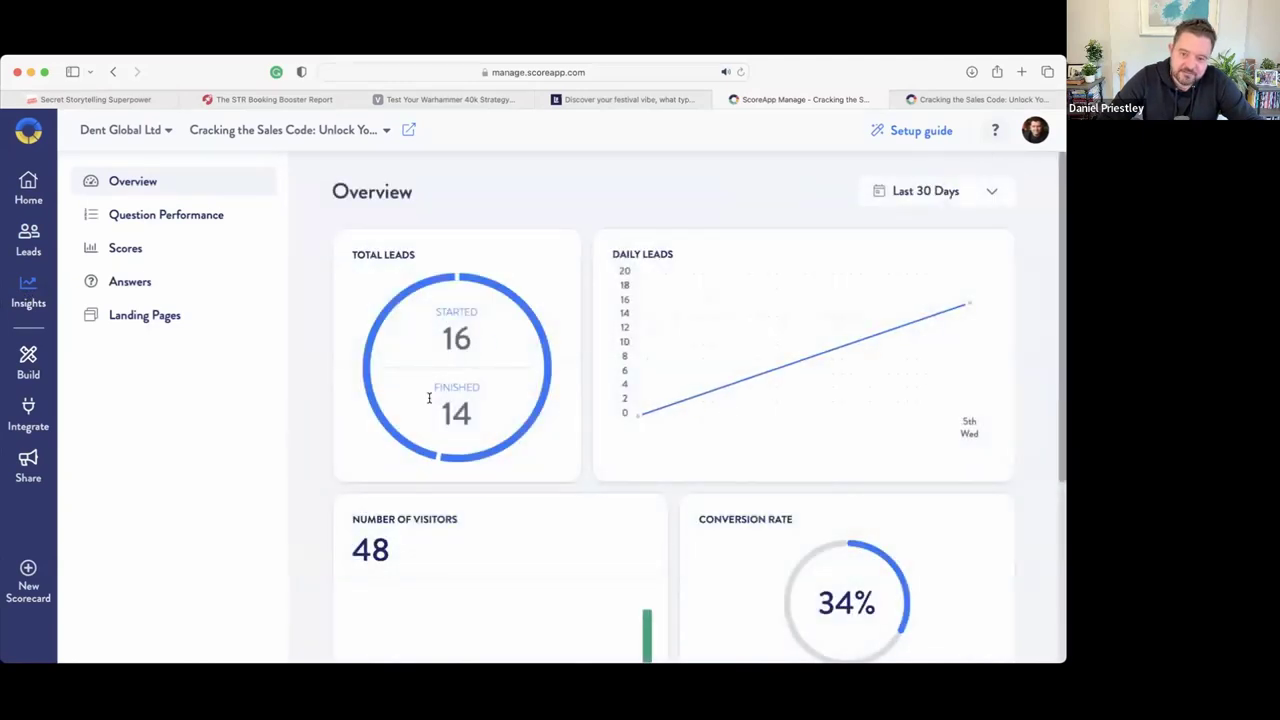
{"action": "scroll", "coordinate": [435, 405], "scroll_direction": "down", "scroll_amount": 3}
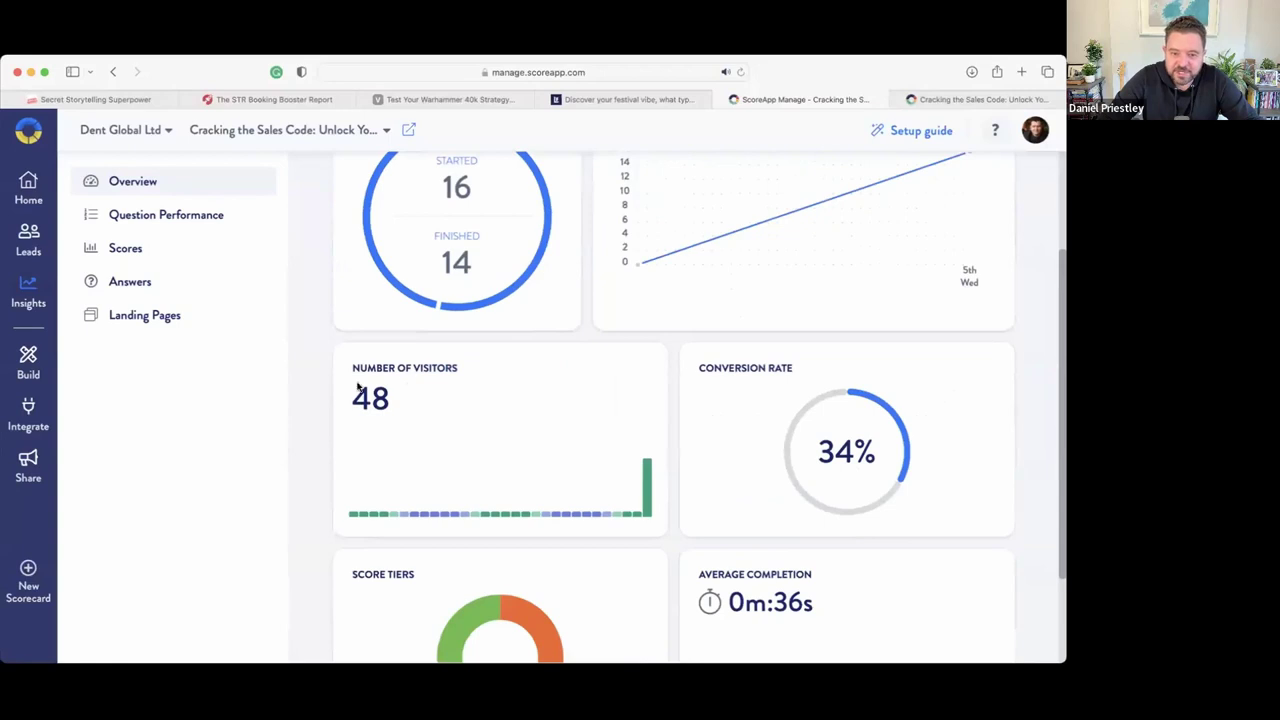
{"action": "scroll", "coordinate": [365, 420], "scroll_direction": "down", "scroll_amount": 3}
{"action": "scroll", "coordinate": [320, 406], "scroll_direction": "up", "scroll_amount": 6}
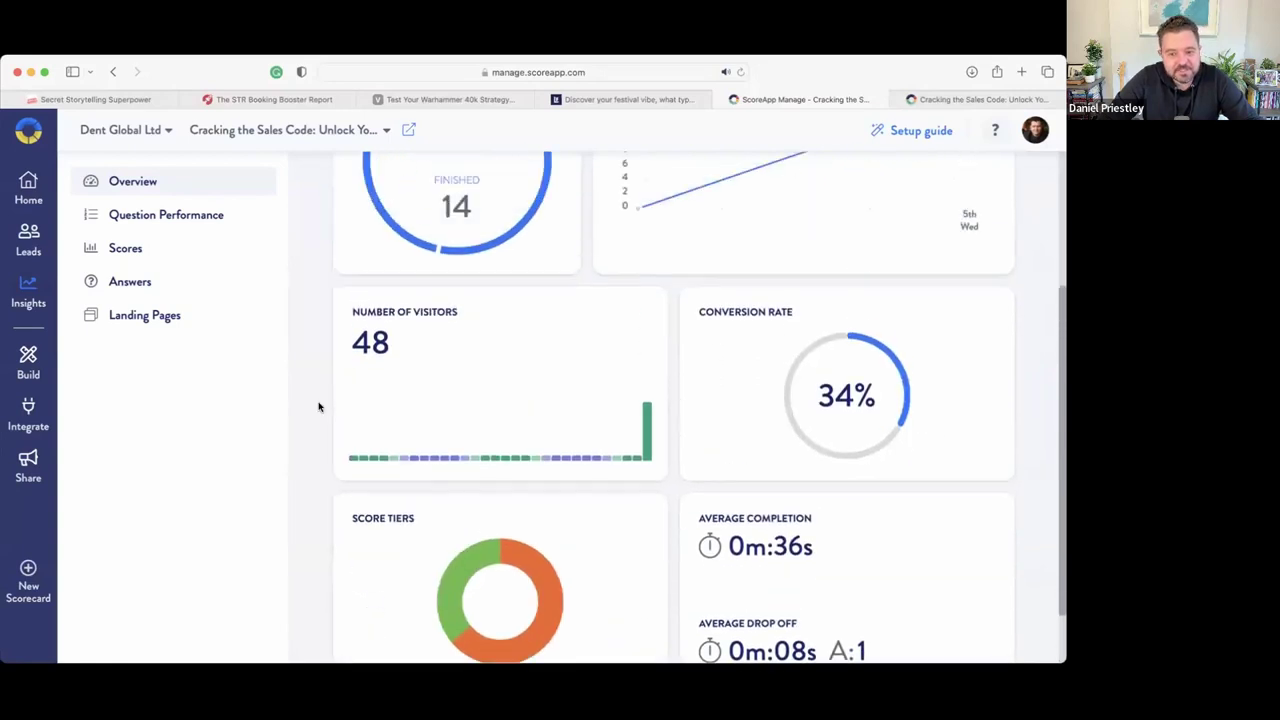
- Review the per-question Yes/No donut charts and open AI content prompts for the objection-handling question
{"action": "left_click", "coordinate": [140, 282]}
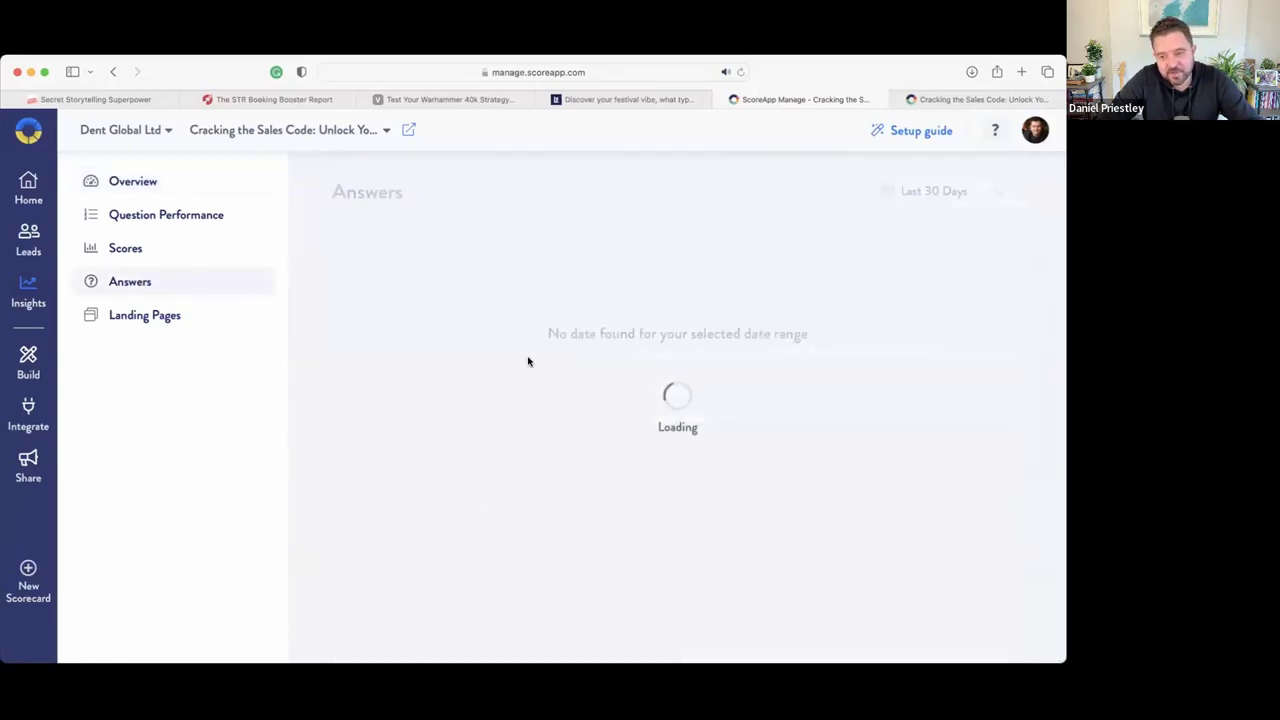
{"action": "scroll", "coordinate": [445, 337], "scroll_direction": "down", "scroll_amount": 7}
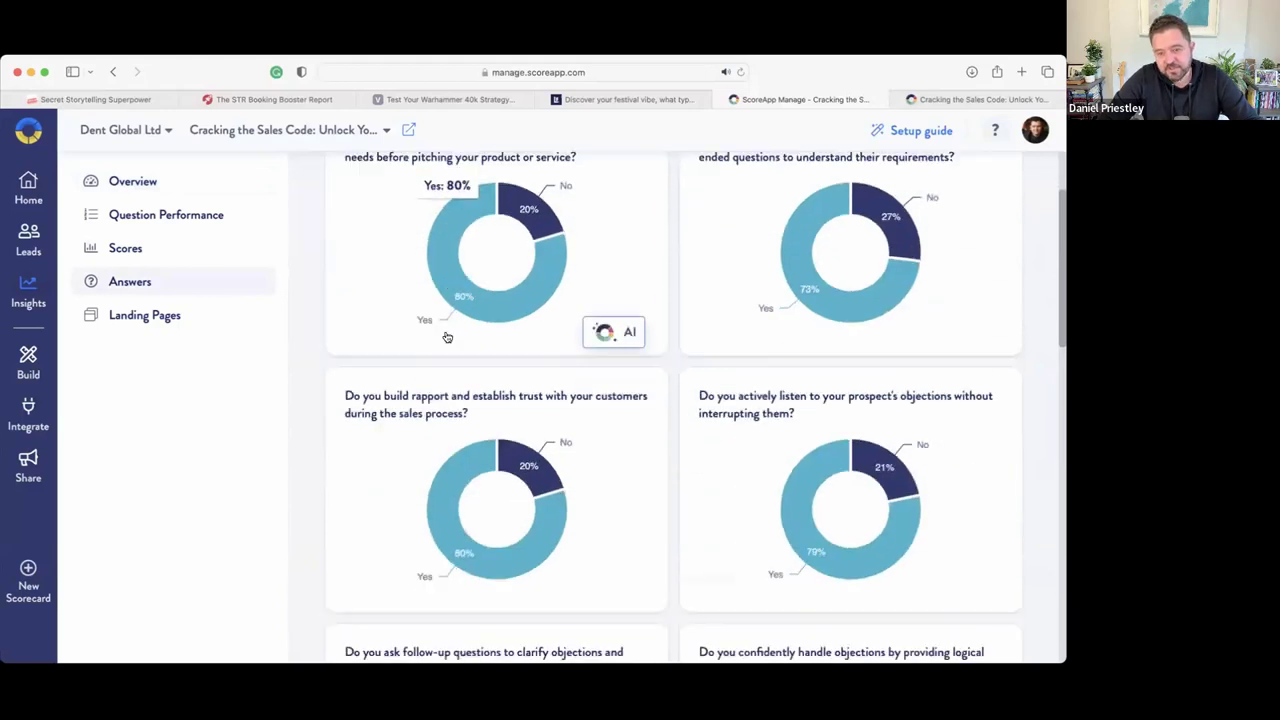
{"action": "scroll", "coordinate": [447, 337], "scroll_direction": "down", "scroll_amount": 5}
{"action": "scroll", "coordinate": [447, 337], "scroll_direction": "up", "scroll_amount": 10}
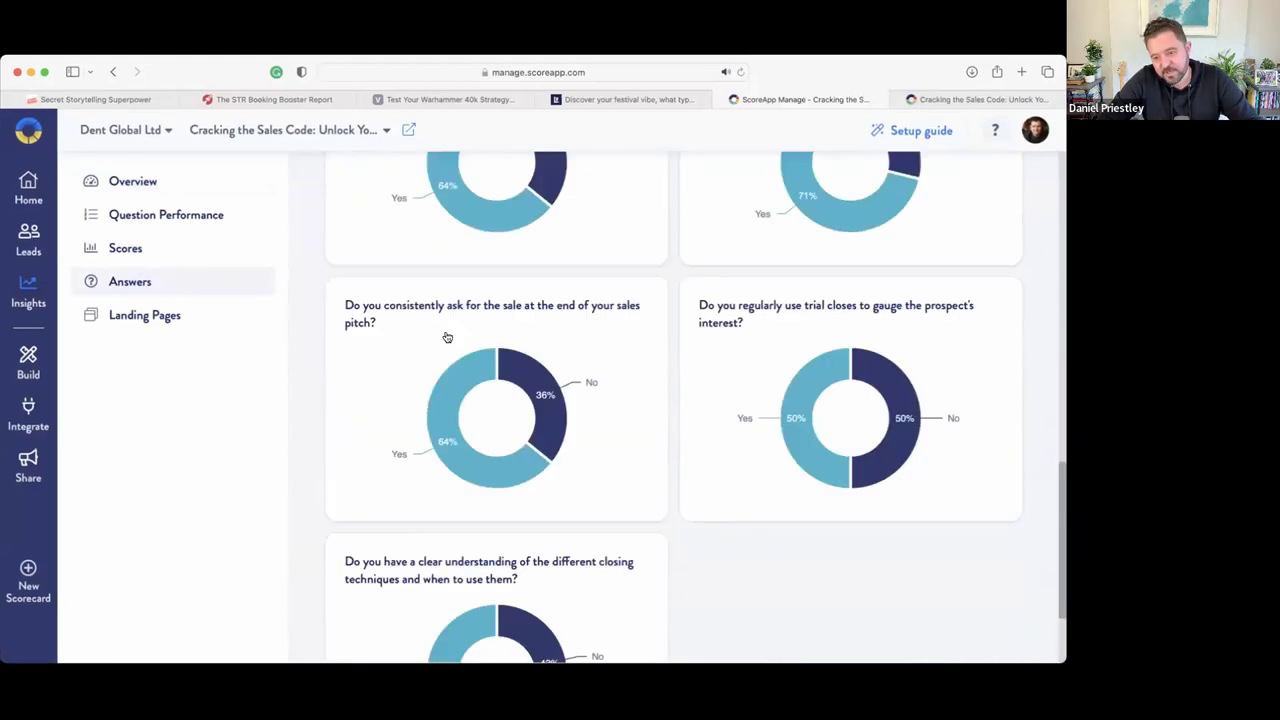
{"action": "scroll", "coordinate": [447, 337], "scroll_direction": "up", "scroll_amount": 3}
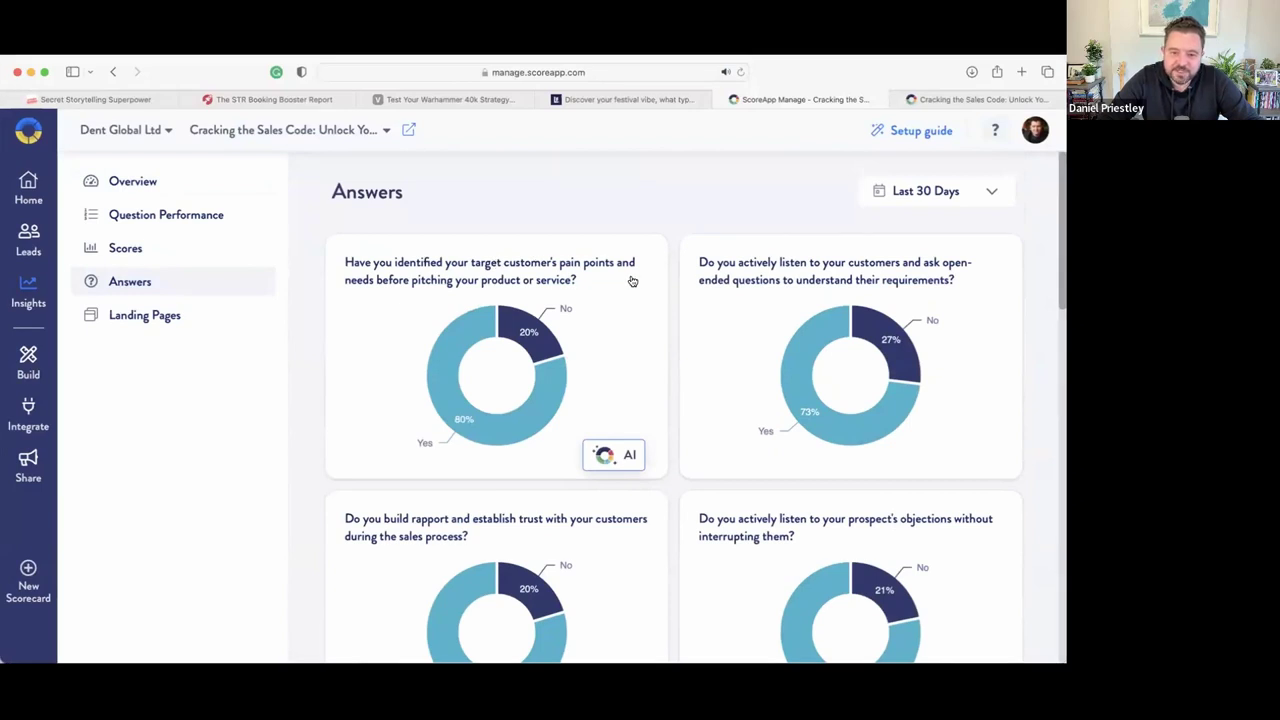
{"action": "scroll", "coordinate": [620, 346], "scroll_direction": "down", "scroll_amount": 3}
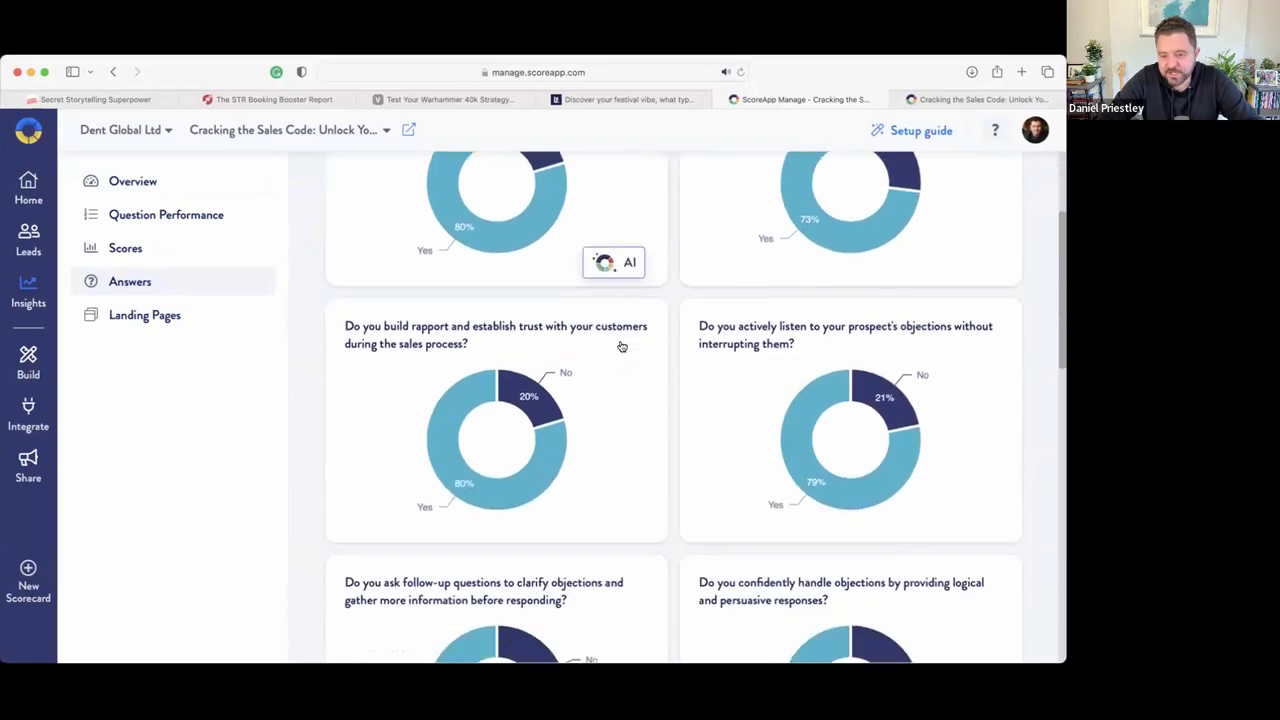
{"action": "scroll", "coordinate": [620, 405], "scroll_direction": "down", "scroll_amount": 3}
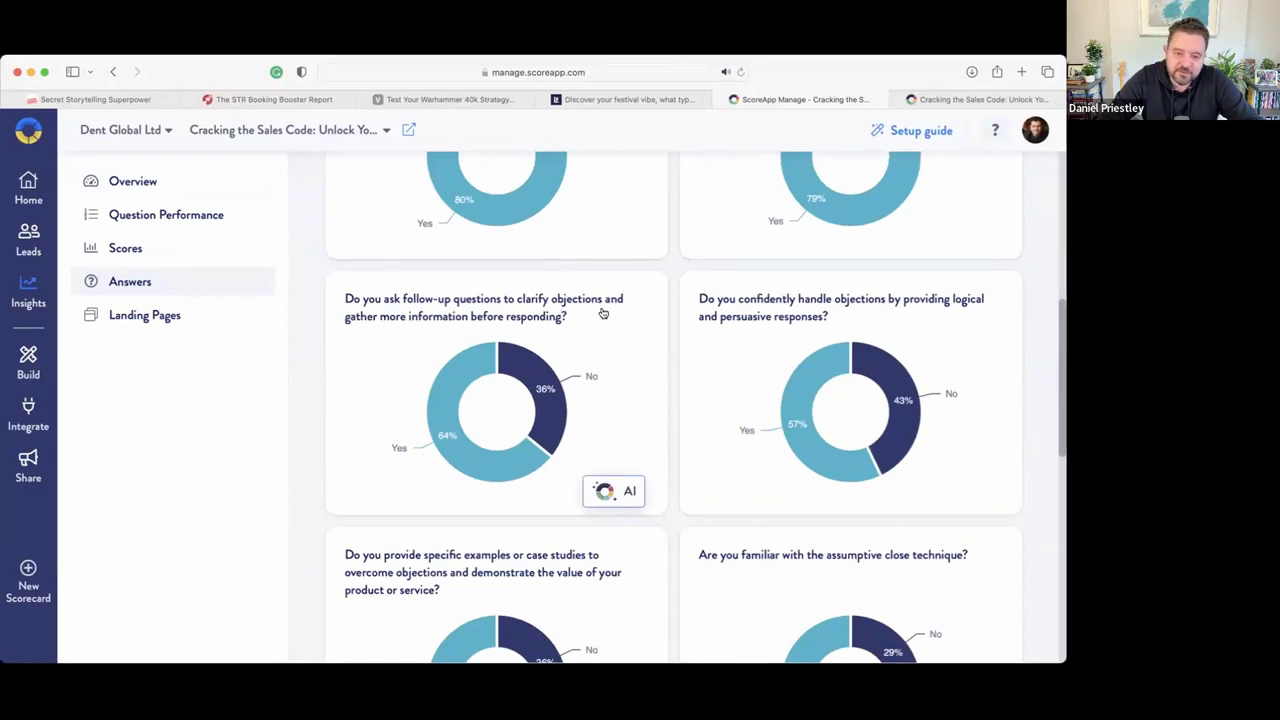
{"action": "scroll", "coordinate": [617, 378], "scroll_direction": "down", "scroll_amount": 1}
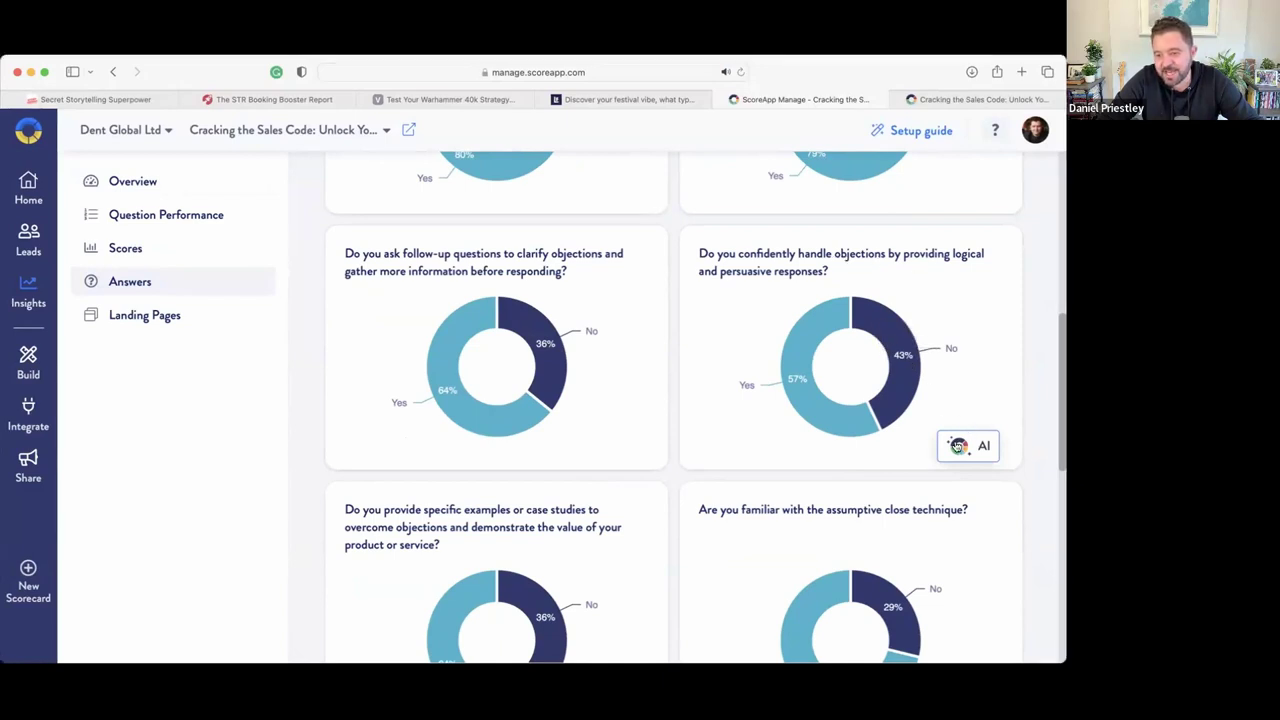
{"action": "left_click", "coordinate": [958, 446]}
{"action": "scroll", "coordinate": [895, 393], "scroll_direction": "down", "scroll_amount": 3}
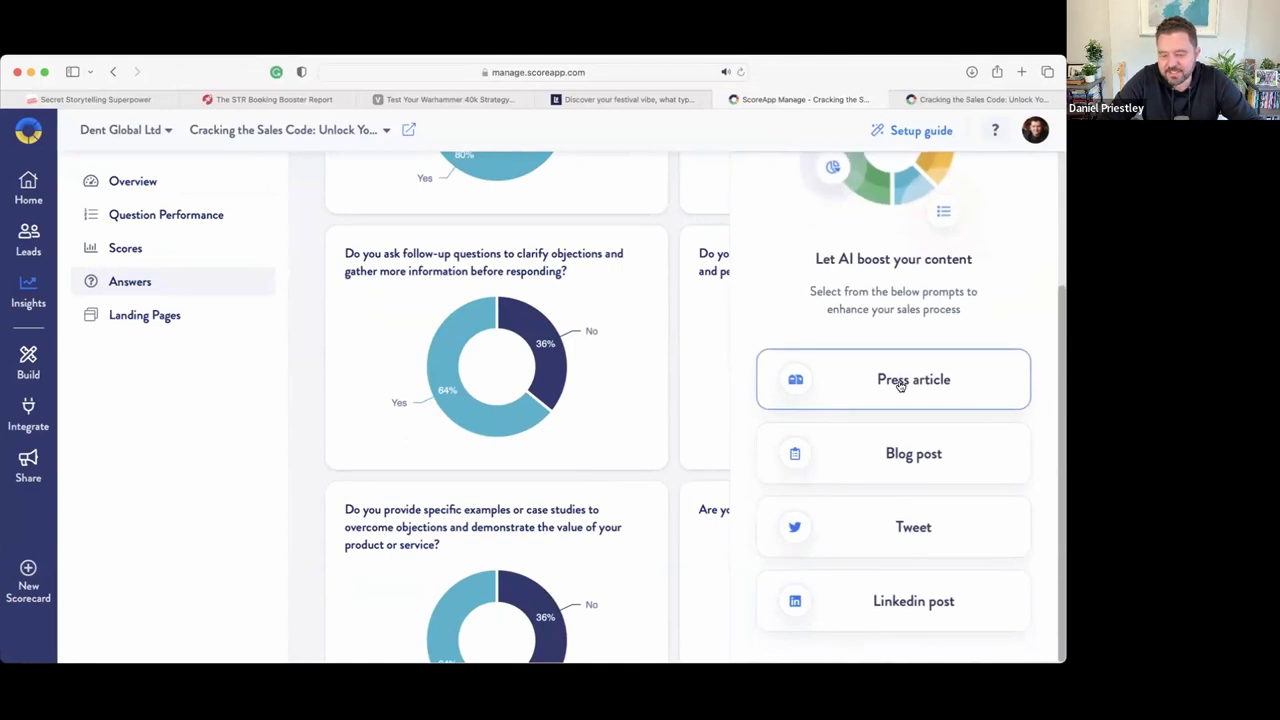
- Generate and read the press article 'Navigating Objections: The Art of Persuasion in Business' (43% No, 57% Yes)
{"action": "left_click", "coordinate": [900, 385]}
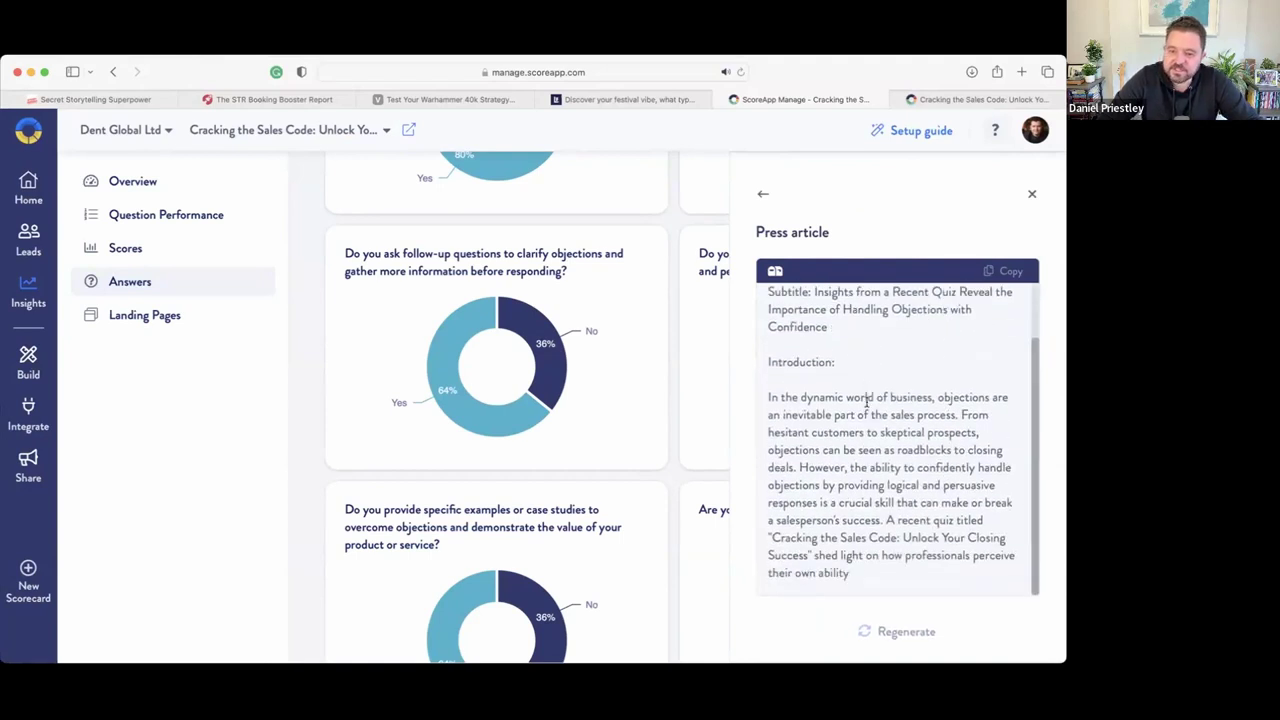
{"action": "scroll", "coordinate": [870, 390], "scroll_direction": "up", "scroll_amount": 3}
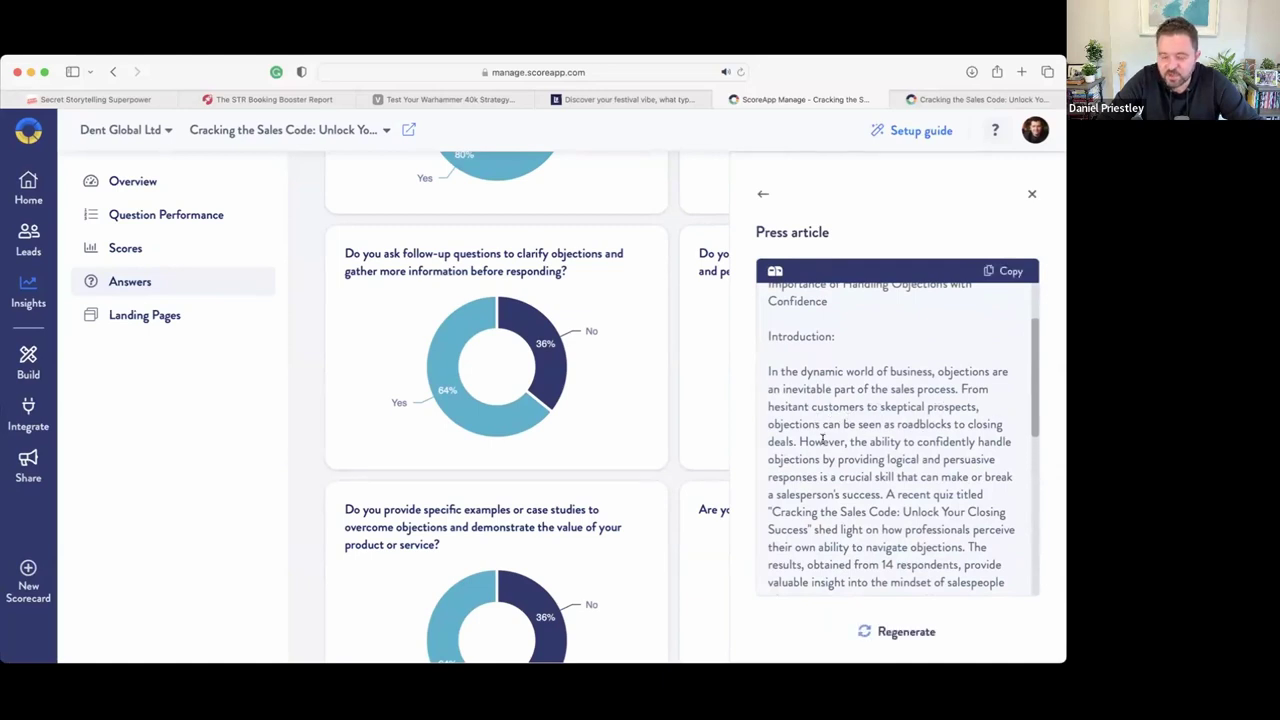
{"action": "scroll", "coordinate": [843, 459], "scroll_direction": "down", "scroll_amount": 1}
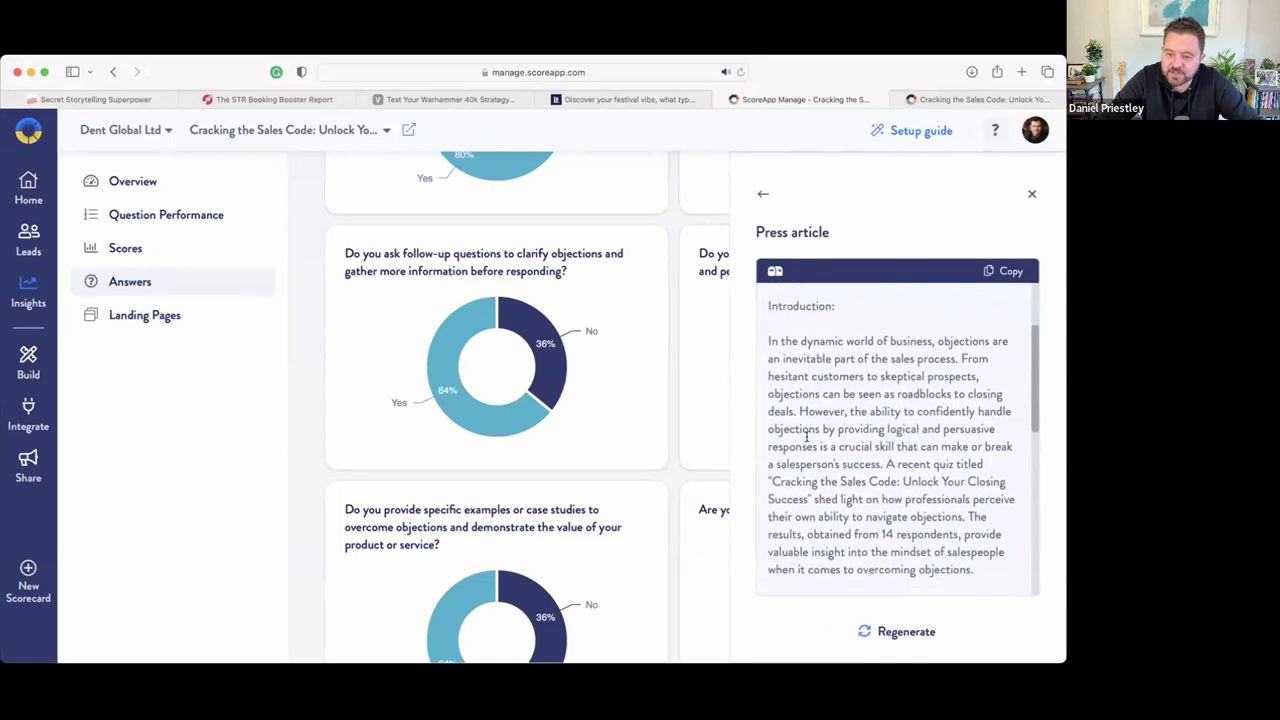
{"action": "scroll", "coordinate": [882, 471], "scroll_direction": "down", "scroll_amount": 4}
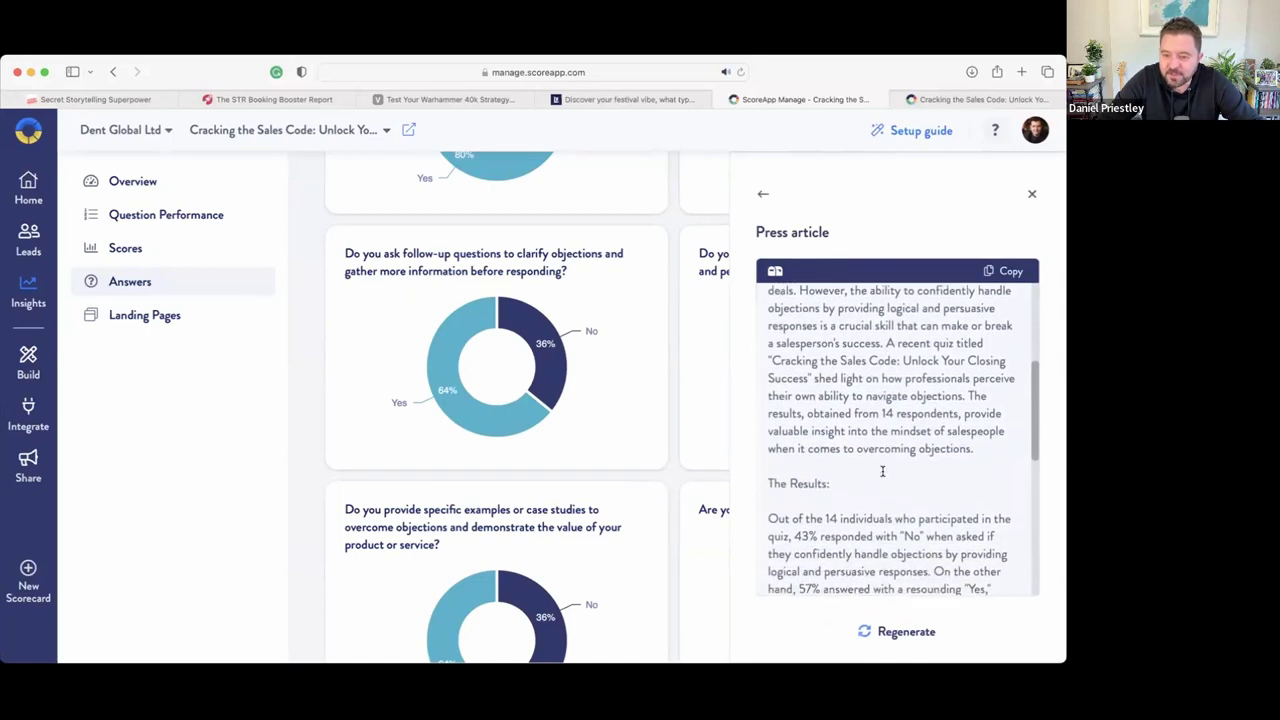
{"action": "scroll", "coordinate": [830, 420], "scroll_direction": "down", "scroll_amount": 1}
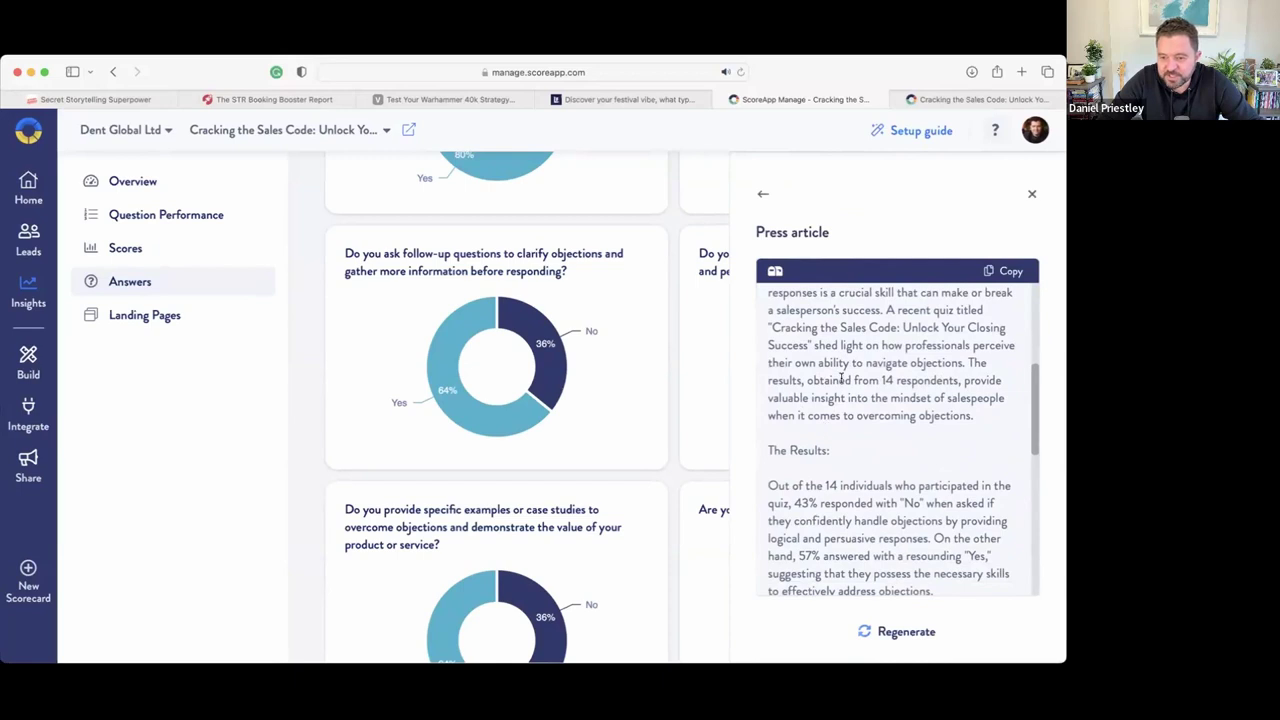
{"action": "scroll", "coordinate": [804, 470], "scroll_direction": "down", "scroll_amount": 2}
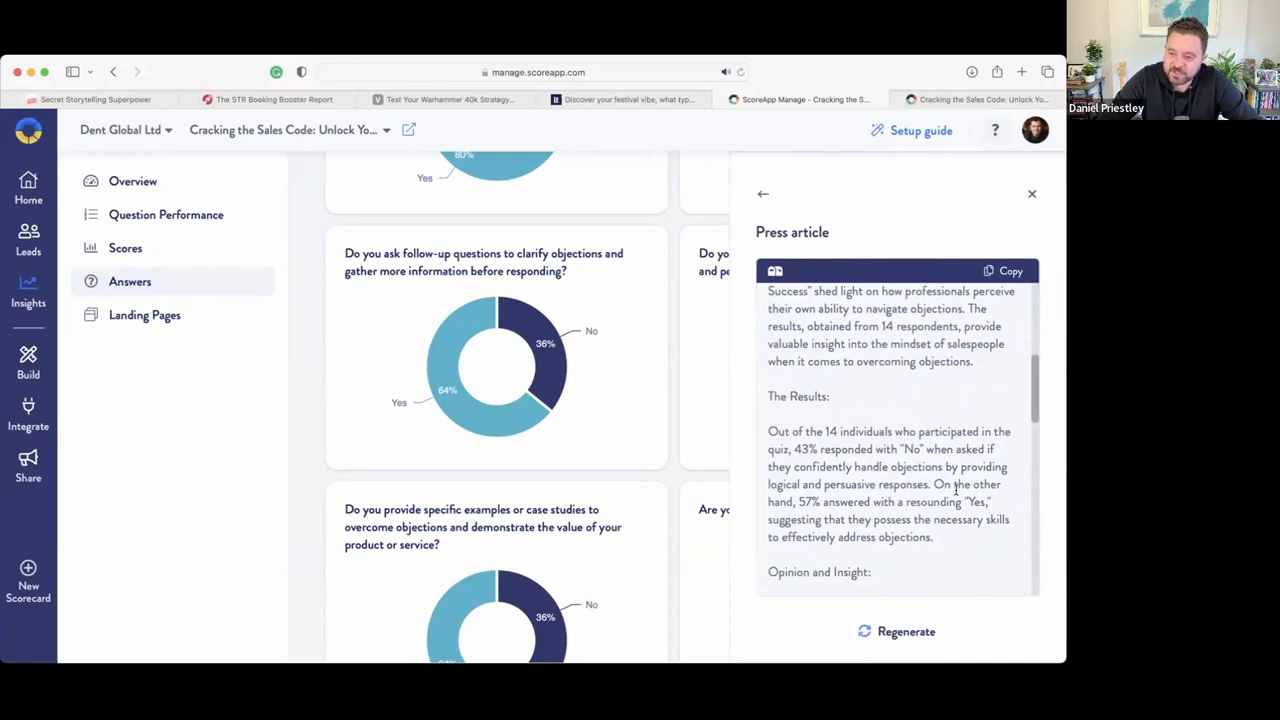
{"action": "scroll", "coordinate": [890, 484], "scroll_direction": "down", "scroll_amount": 10}
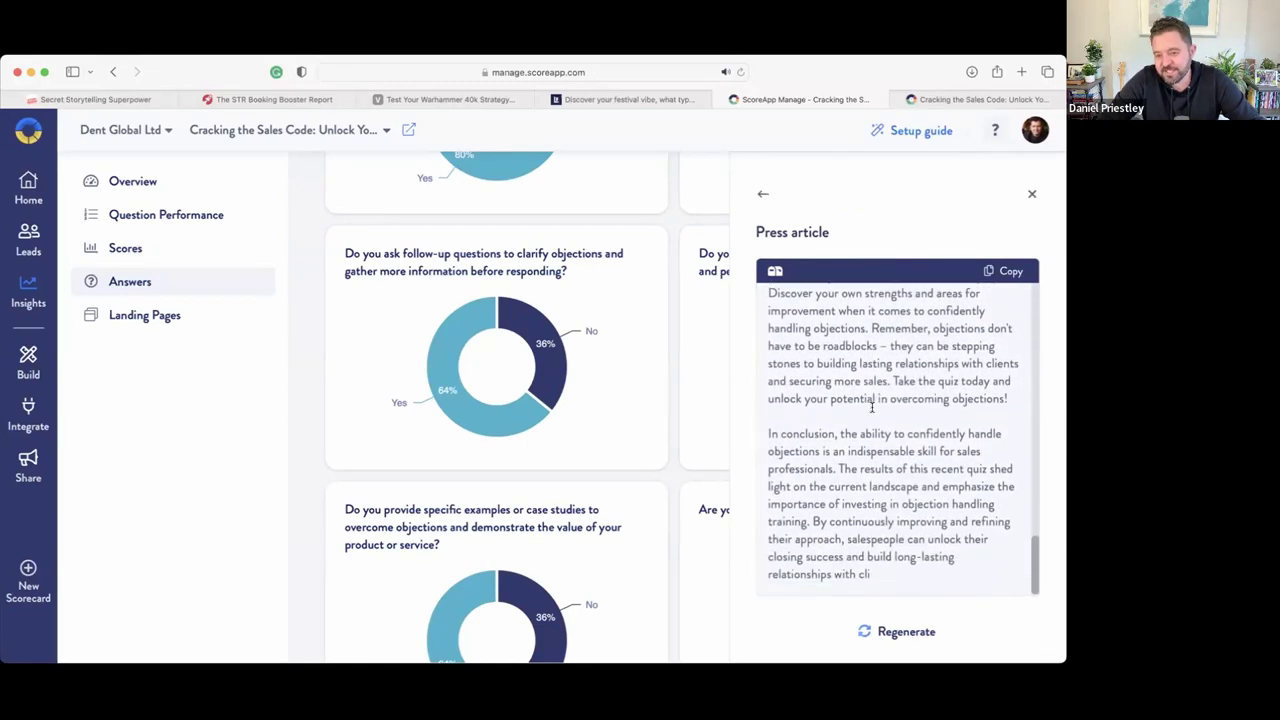
{"action": "scroll", "coordinate": [872, 410], "scroll_direction": "up", "scroll_amount": 15}
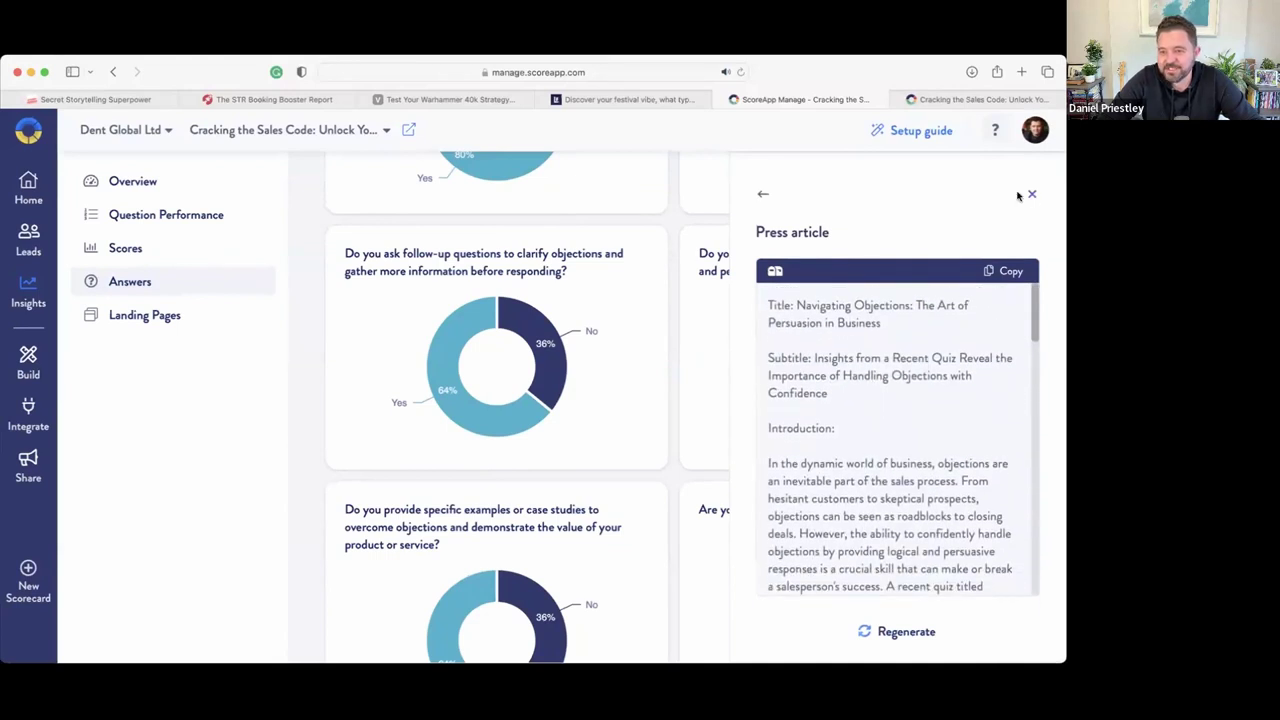
{"action": "left_click", "coordinate": [764, 195]}
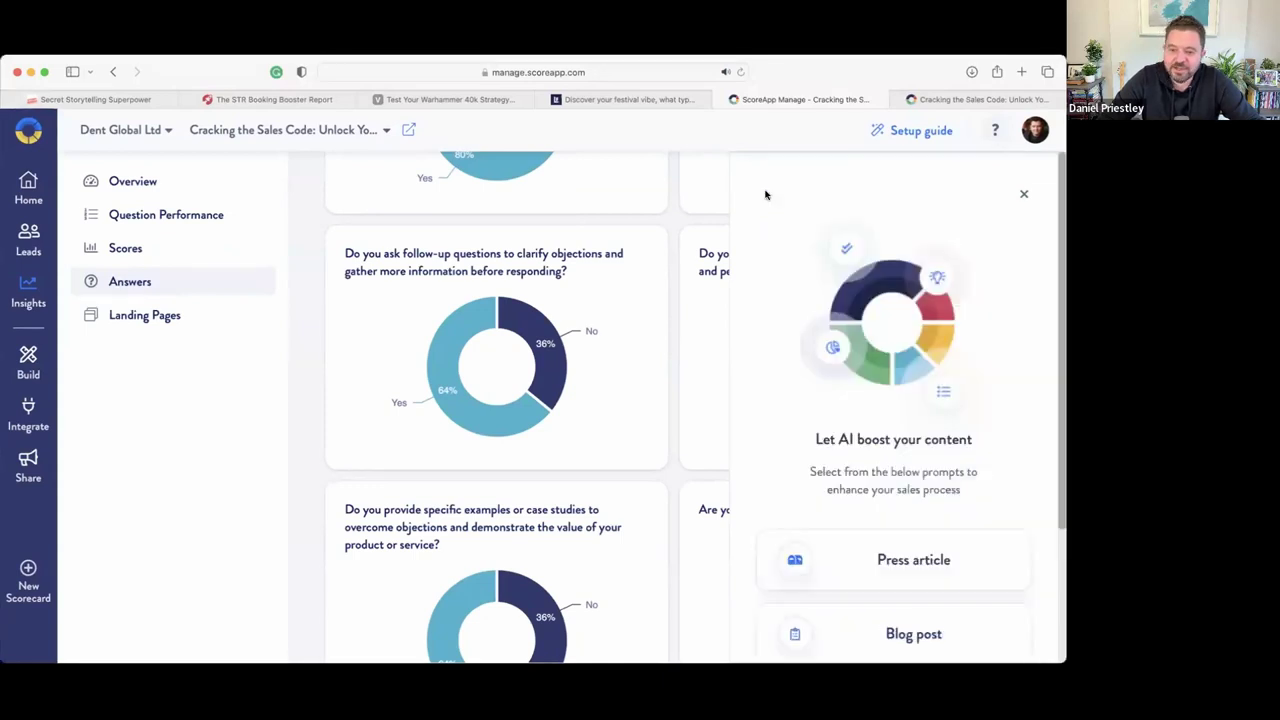
- Generate an AI LinkedIn post about the assumptive-close question's results
{"action": "left_click", "coordinate": [1020, 195]}
{"action": "scroll", "coordinate": [717, 391], "scroll_direction": "down", "scroll_amount": 5}
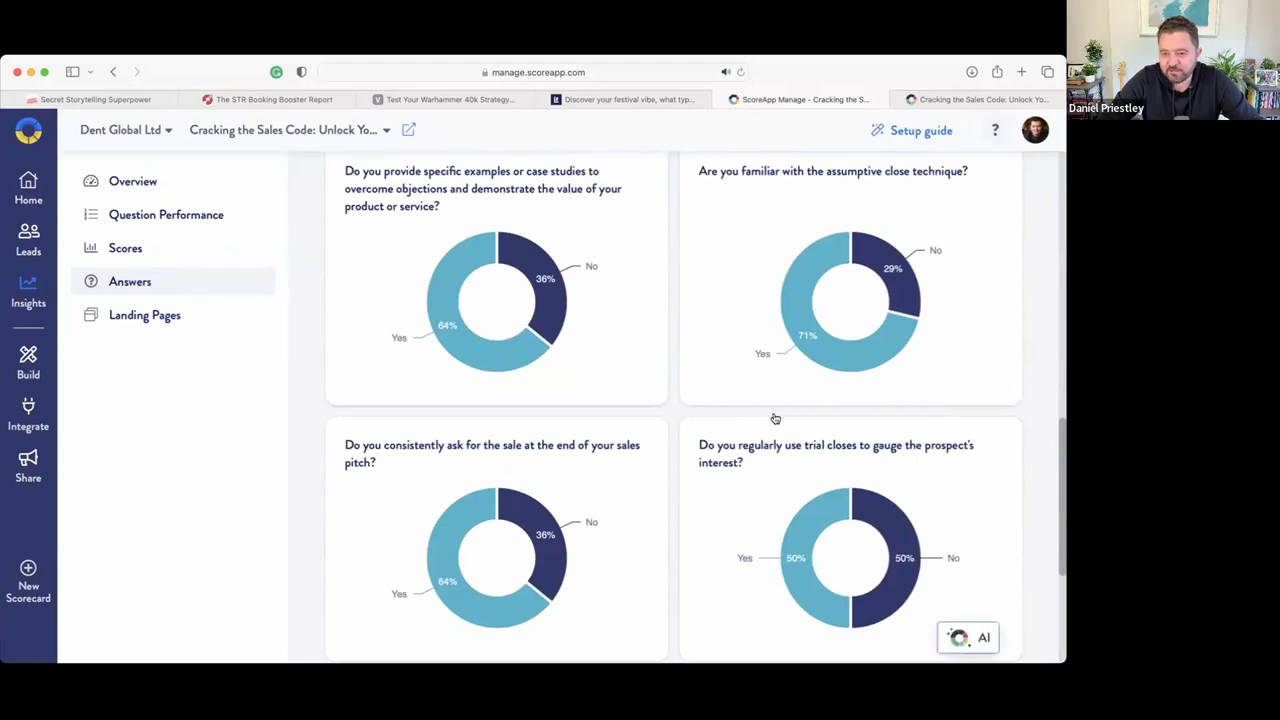
{"action": "mouse_move", "coordinate": [854, 223]}
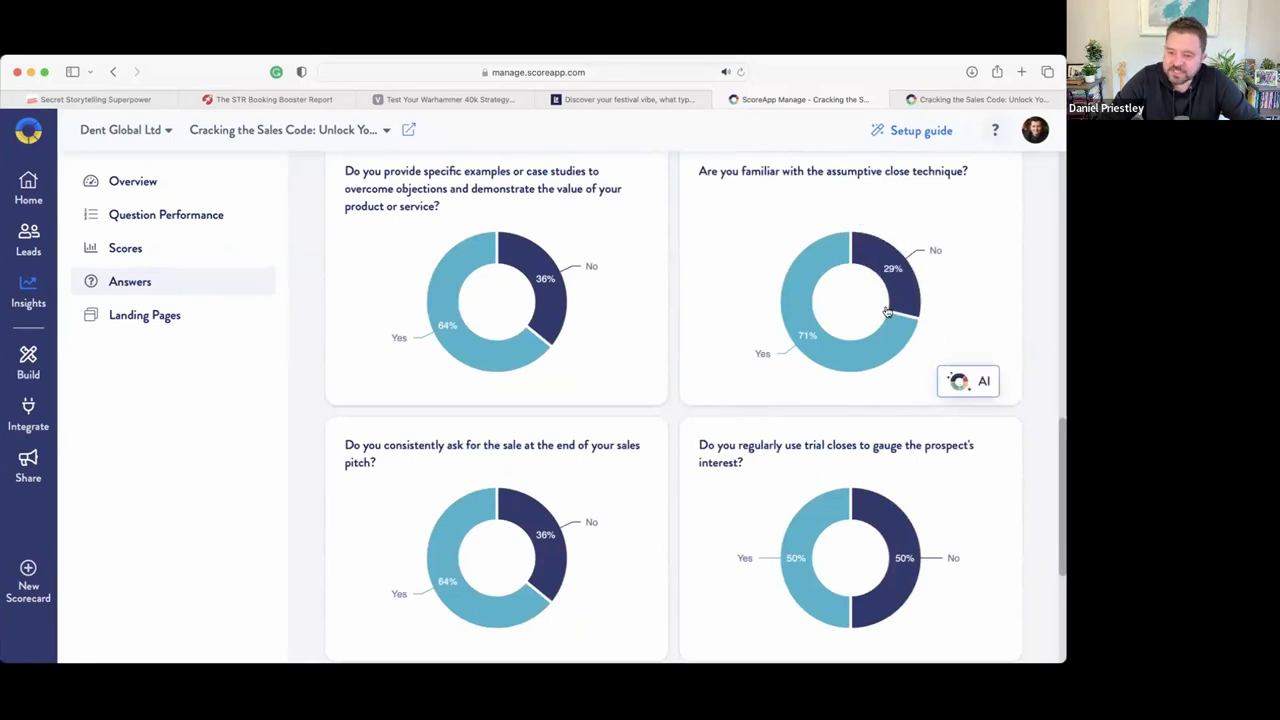
{"action": "left_click", "coordinate": [967, 383]}
{"action": "scroll", "coordinate": [917, 397], "scroll_direction": "down", "scroll_amount": 3}
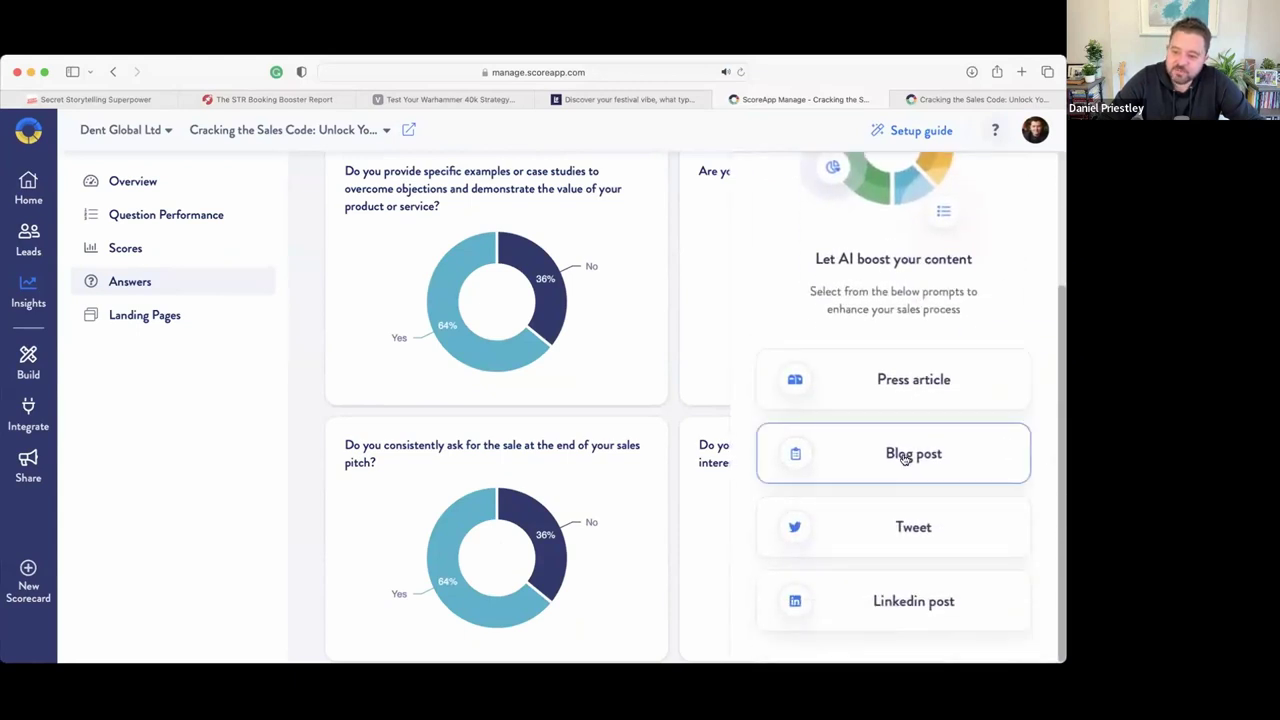
{"action": "left_click", "coordinate": [922, 594]}
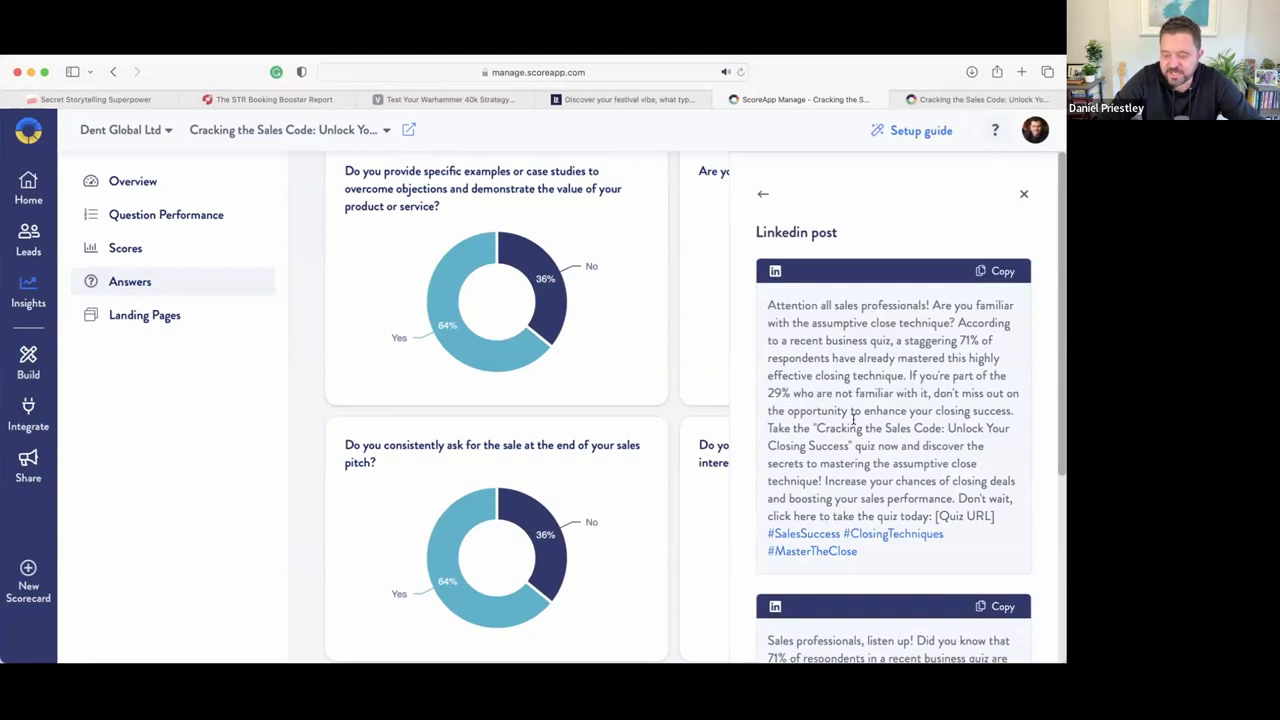
- Review the LinkedIn post, then close the AI content panel to show the Answers charts
{"action": "scroll", "coordinate": [855, 400], "scroll_direction": "down", "scroll_amount": 5}
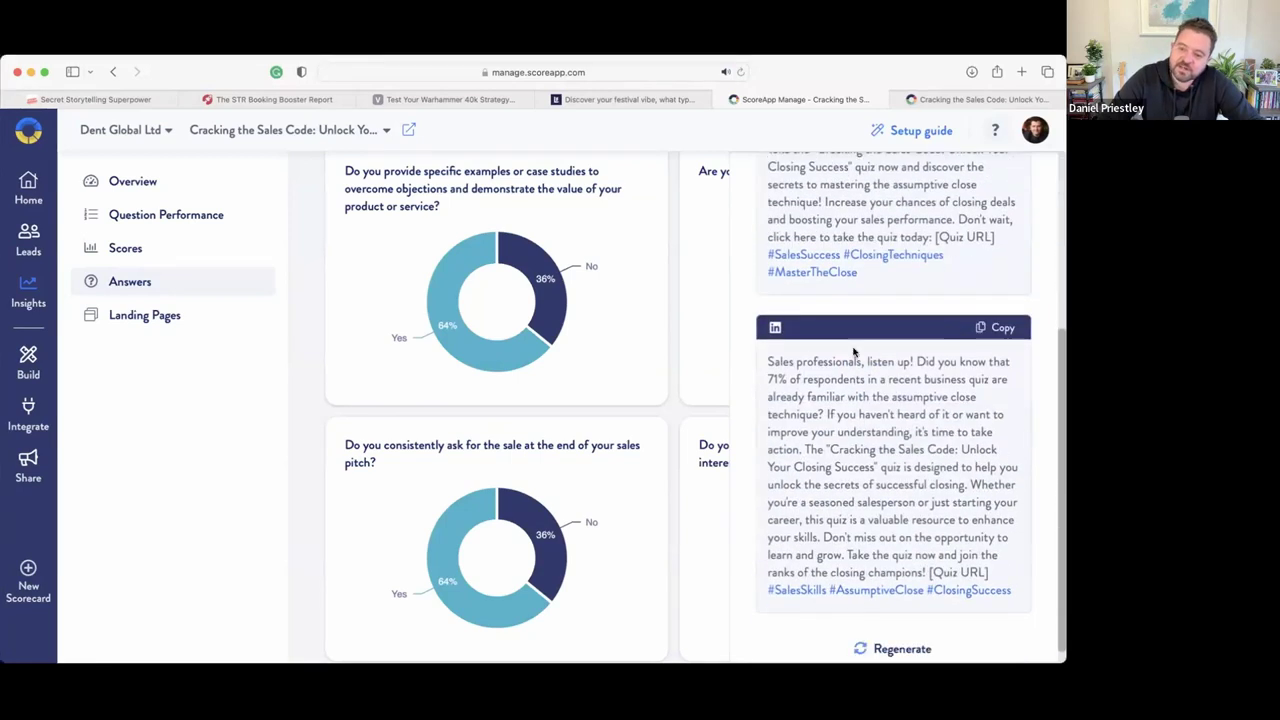
{"action": "scroll", "coordinate": [855, 427], "scroll_direction": "up", "scroll_amount": 5}
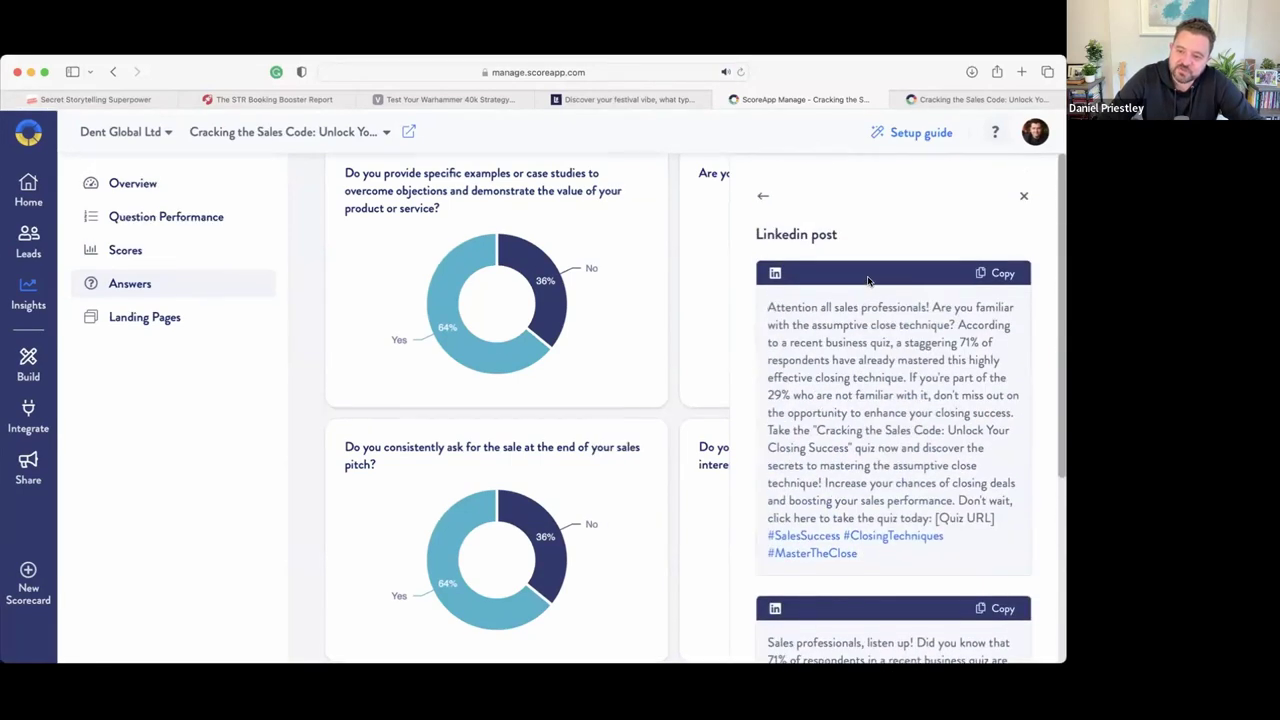
{"action": "left_click", "coordinate": [760, 197]}
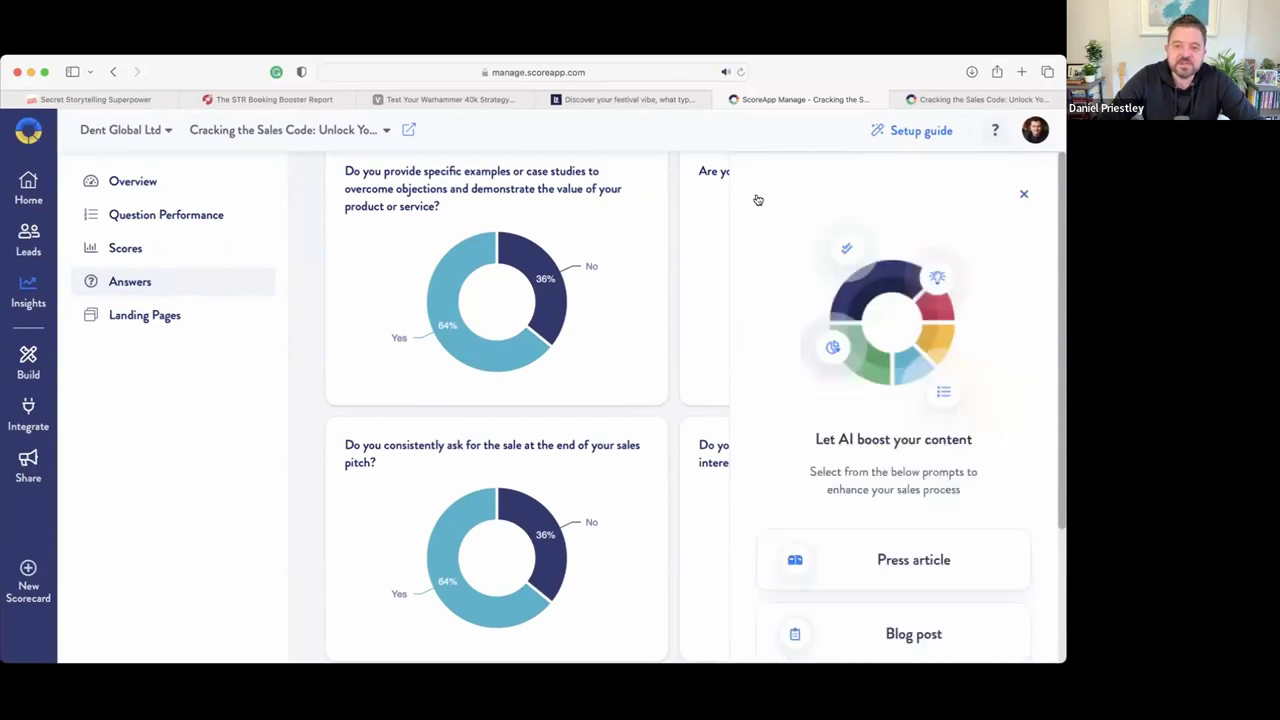
{"action": "left_click", "coordinate": [1023, 194]}
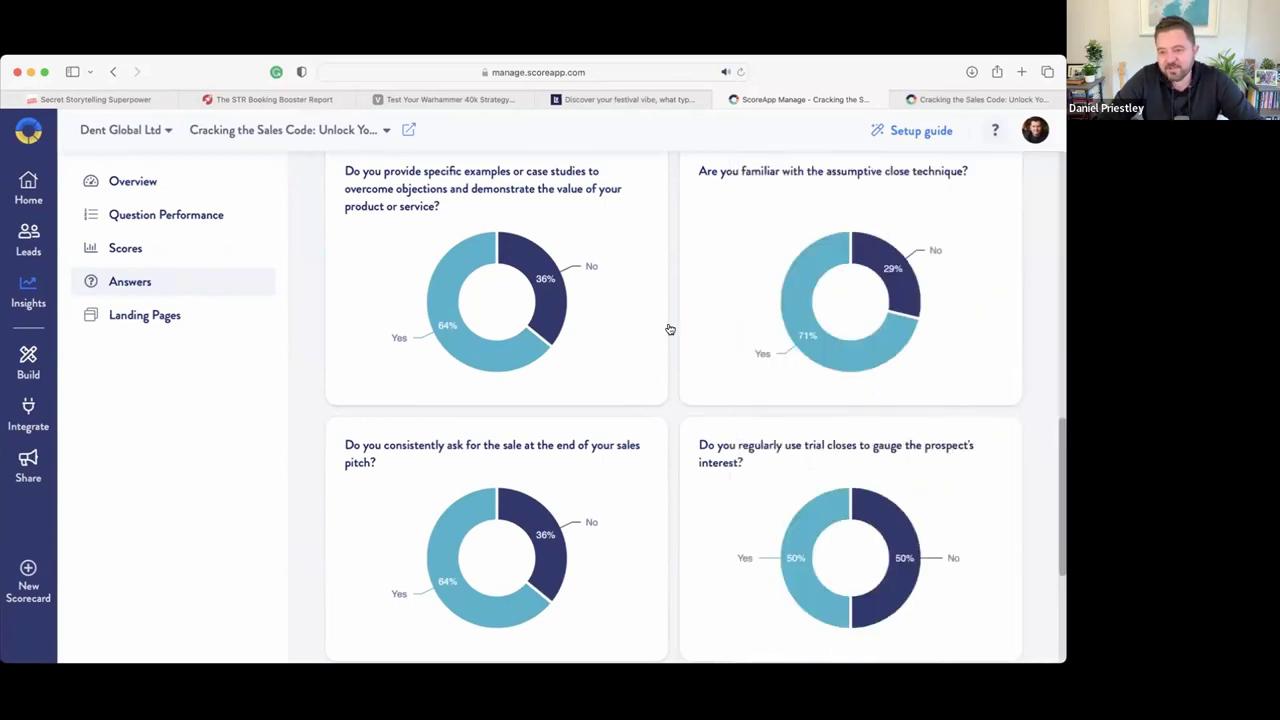
- Generate a press article for the Sales Process score, close it, and view the Insights Overview
{"action": "scroll", "coordinate": [669, 330], "scroll_direction": "down", "scroll_amount": 5}
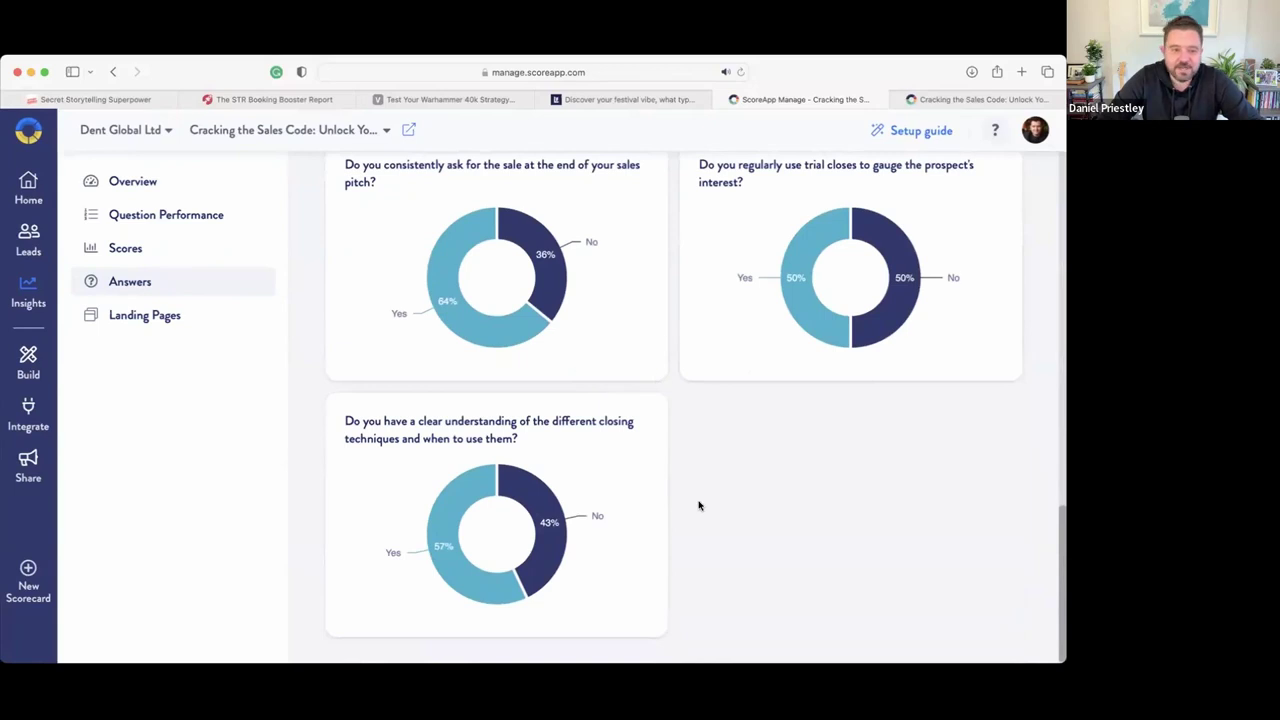
{"action": "left_click", "coordinate": [147, 248]}
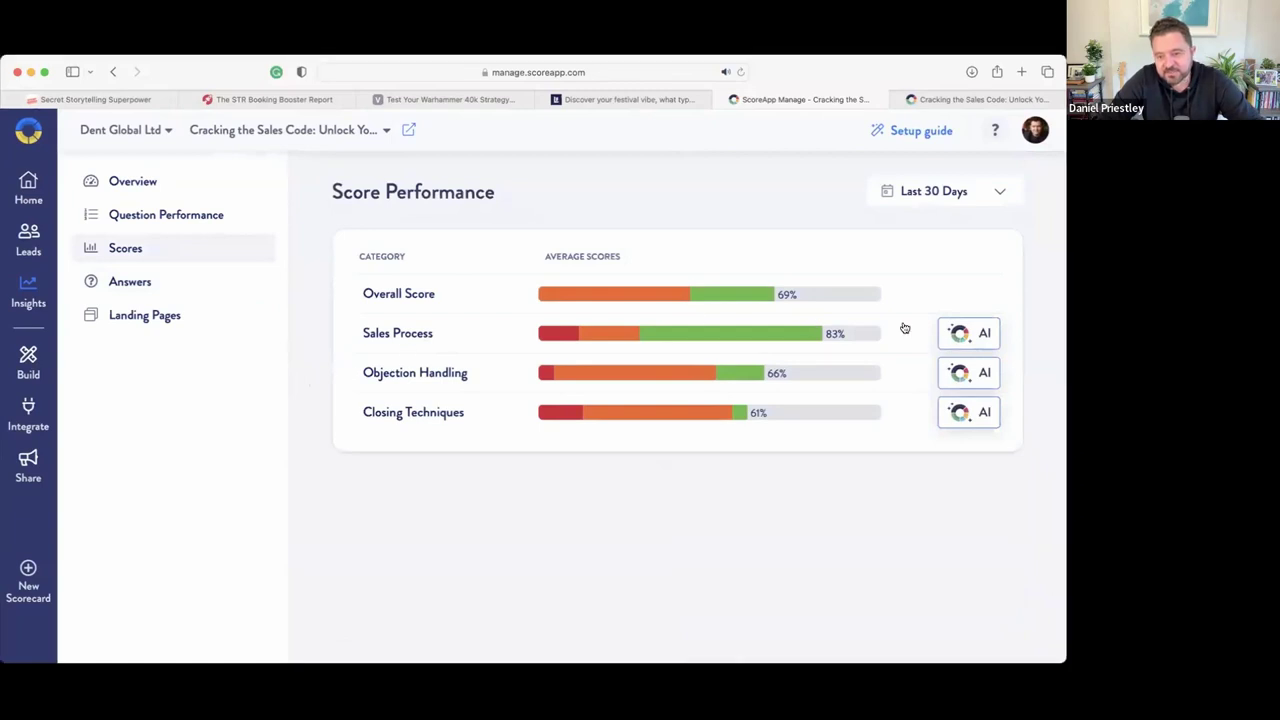
{"action": "left_click", "coordinate": [973, 340]}
{"action": "scroll", "coordinate": [943, 385], "scroll_direction": "down", "scroll_amount": 3}
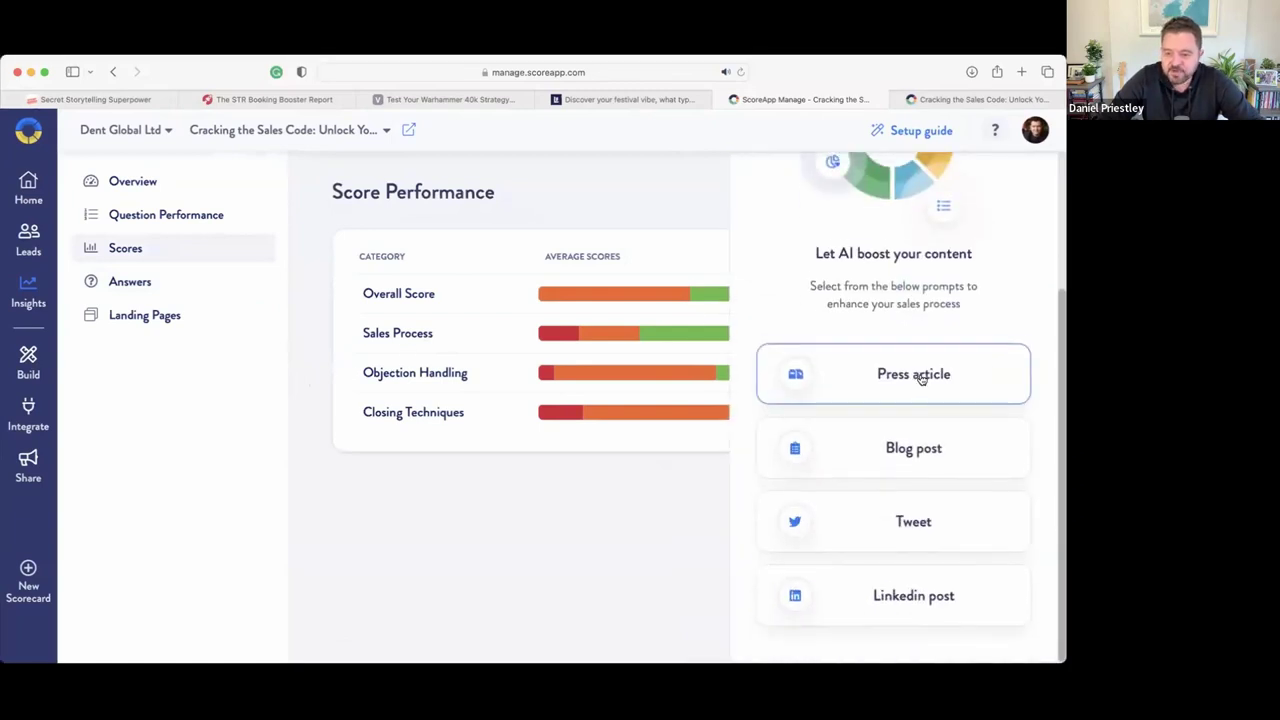
{"action": "left_click", "coordinate": [930, 378]}
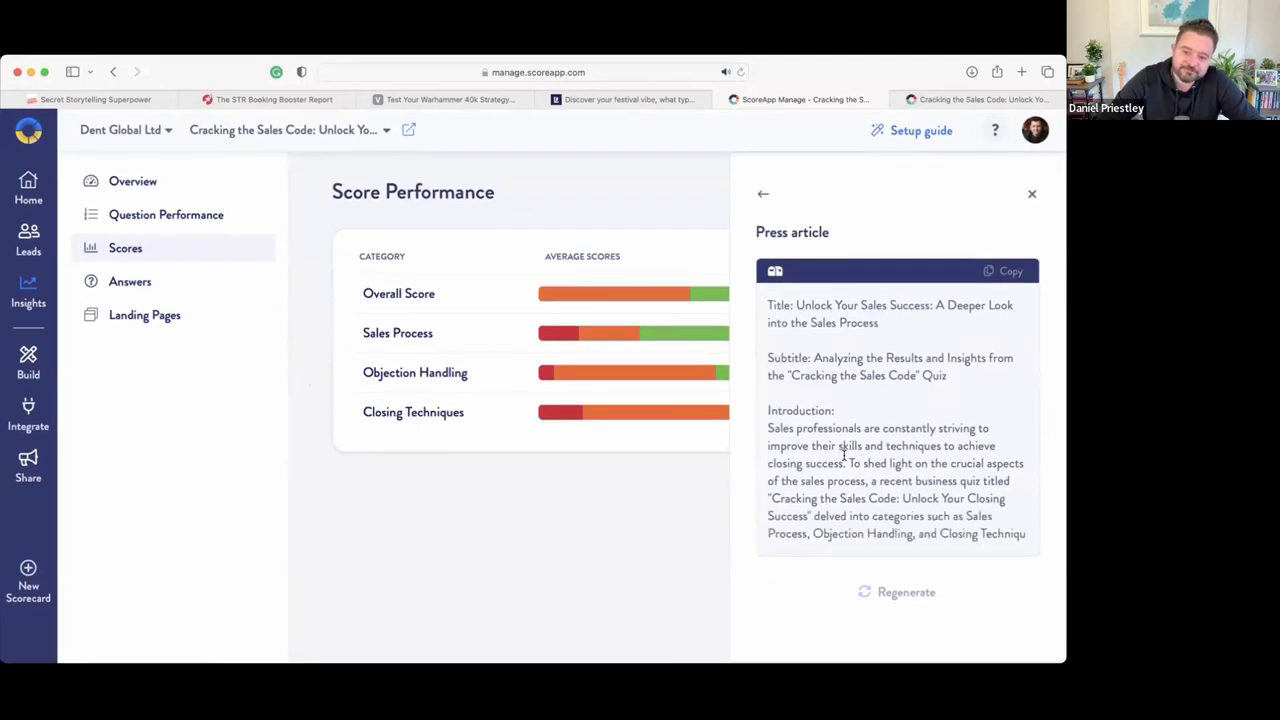
{"action": "left_click", "coordinate": [1032, 194]}
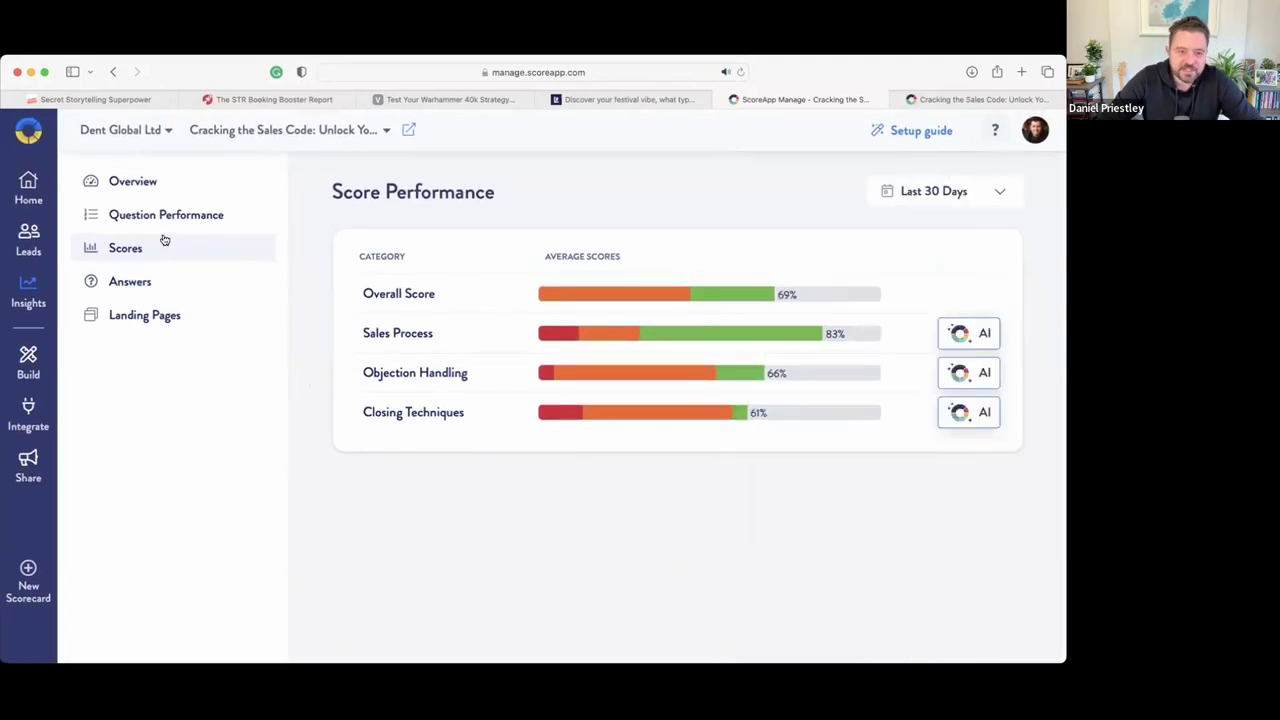
{"action": "left_click", "coordinate": [146, 180]}
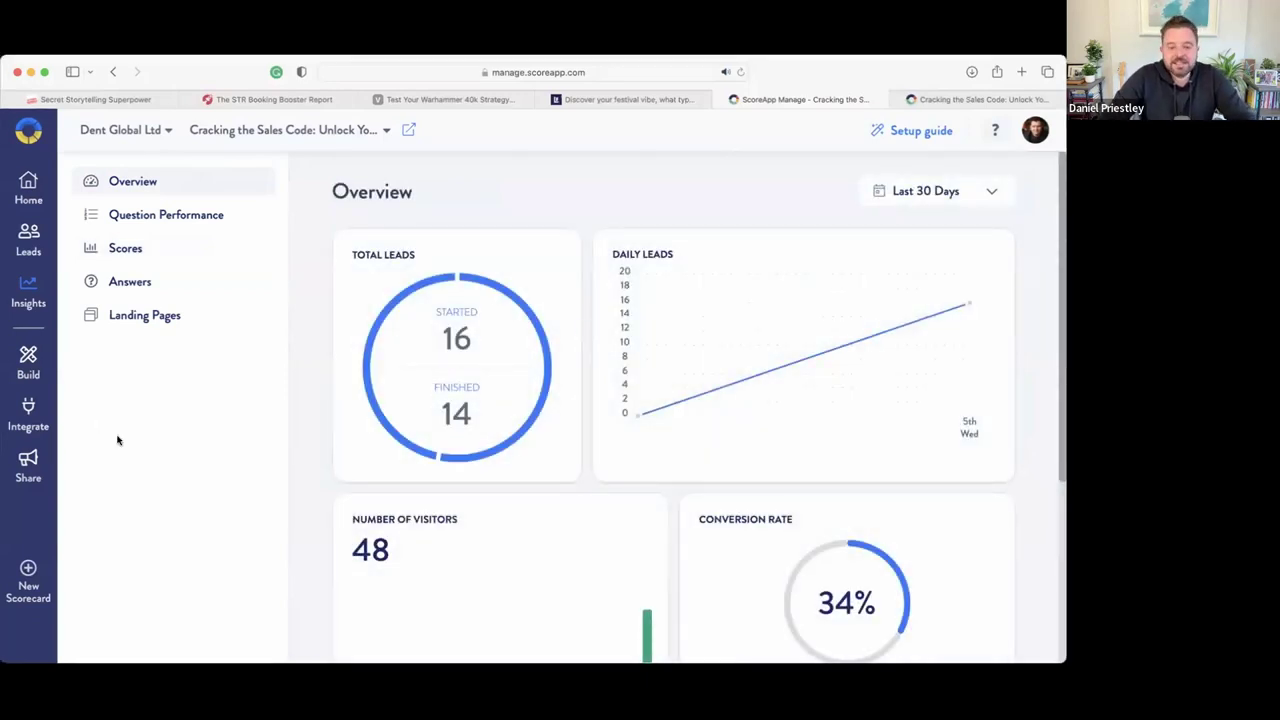
{"action": "scroll", "coordinate": [394, 452], "scroll_direction": "down", "scroll_amount": 5}
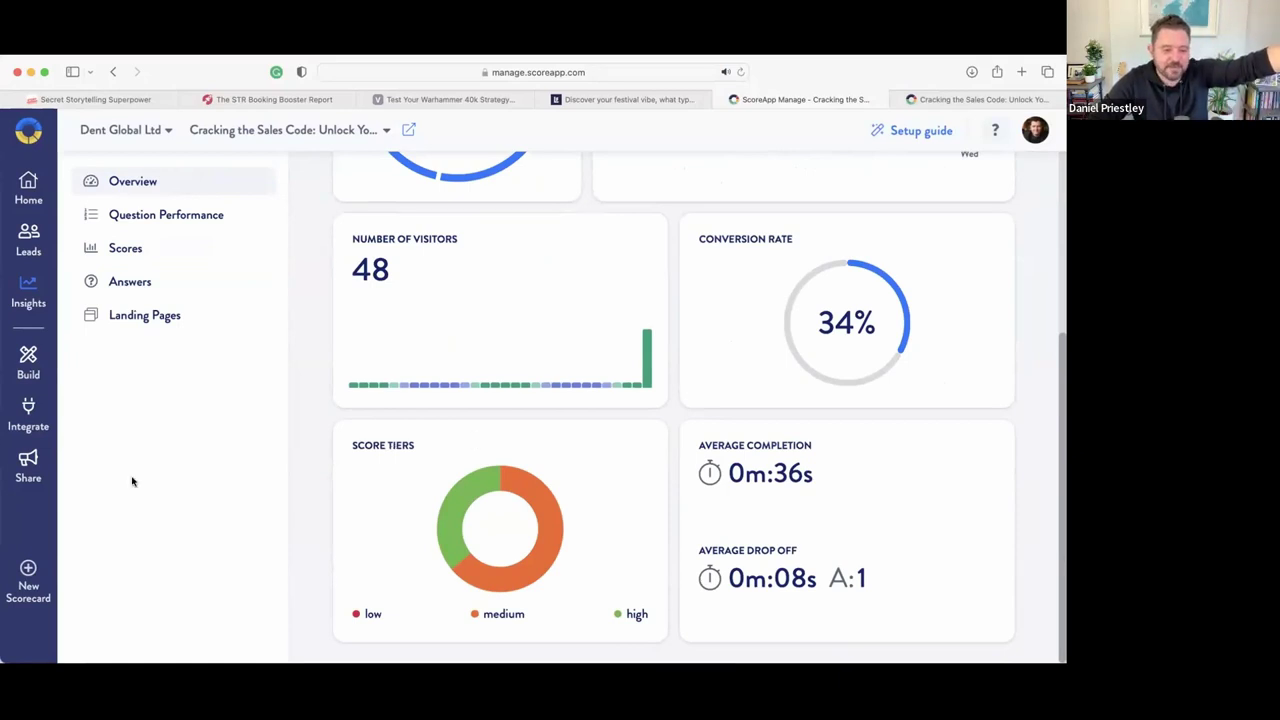
- View the Scorecard's QR code on the Share page, then scroll to the website embed options
{"action": "left_click", "coordinate": [28, 460]}
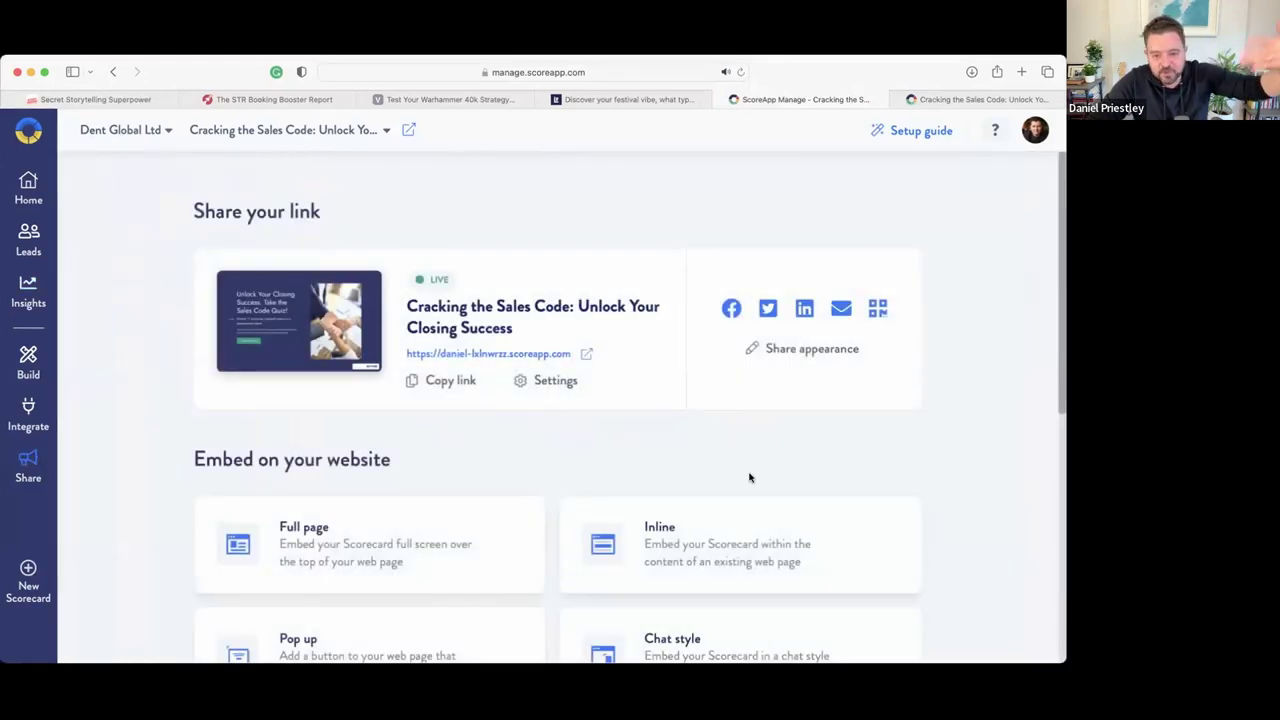
{"action": "scroll", "coordinate": [749, 477], "scroll_direction": "down", "scroll_amount": 10}
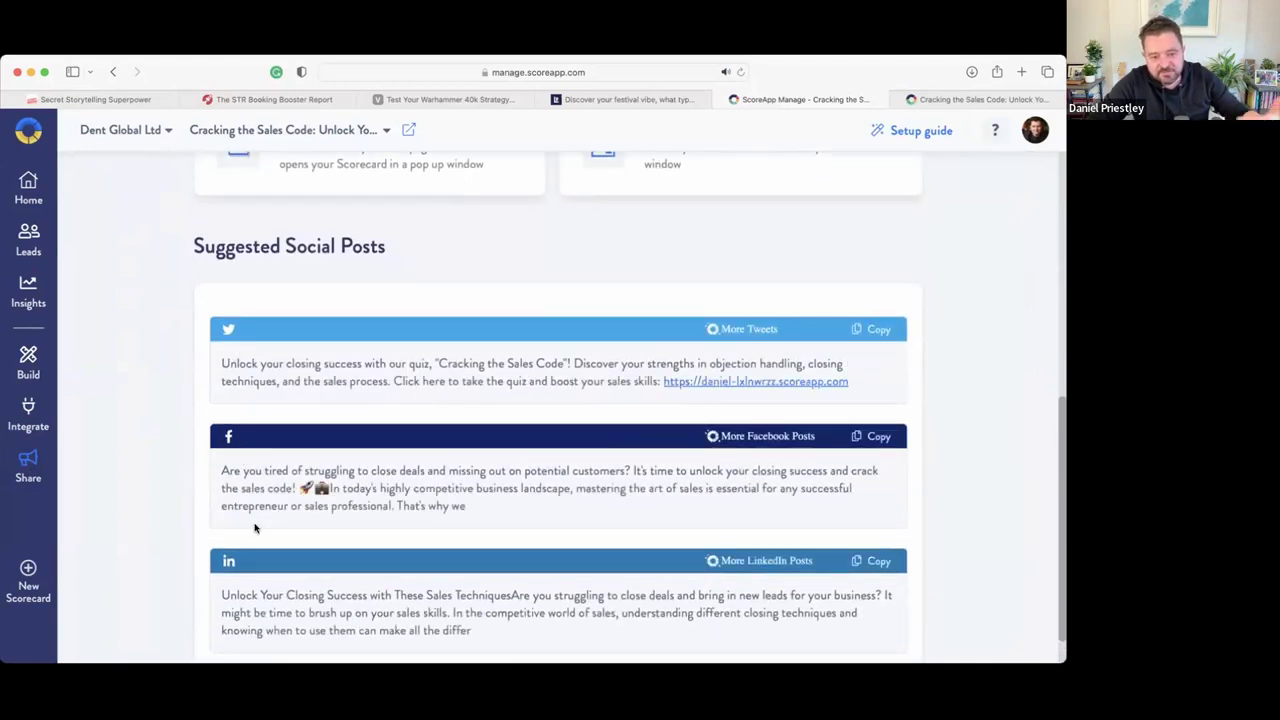
{"action": "scroll", "coordinate": [350, 460], "scroll_direction": "up", "scroll_amount": 5}
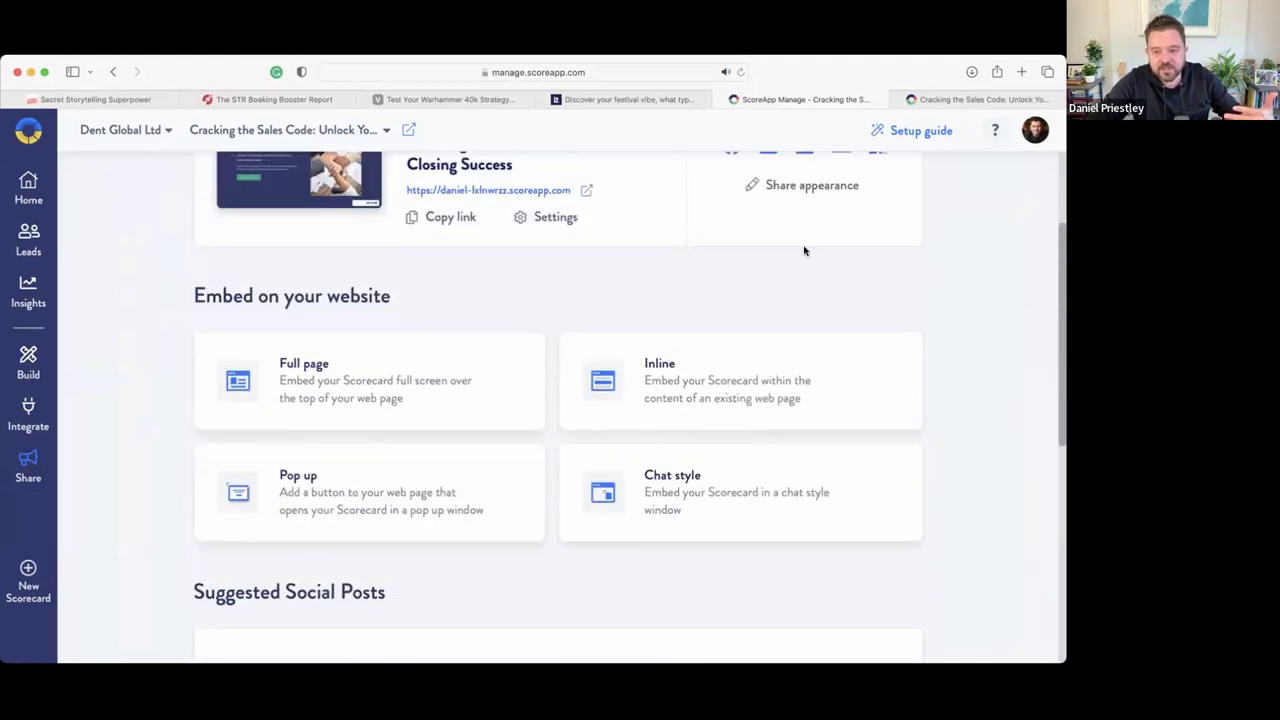
{"action": "scroll", "coordinate": [804, 250], "scroll_direction": "up", "scroll_amount": 3}
{"action": "left_click", "coordinate": [877, 282]}
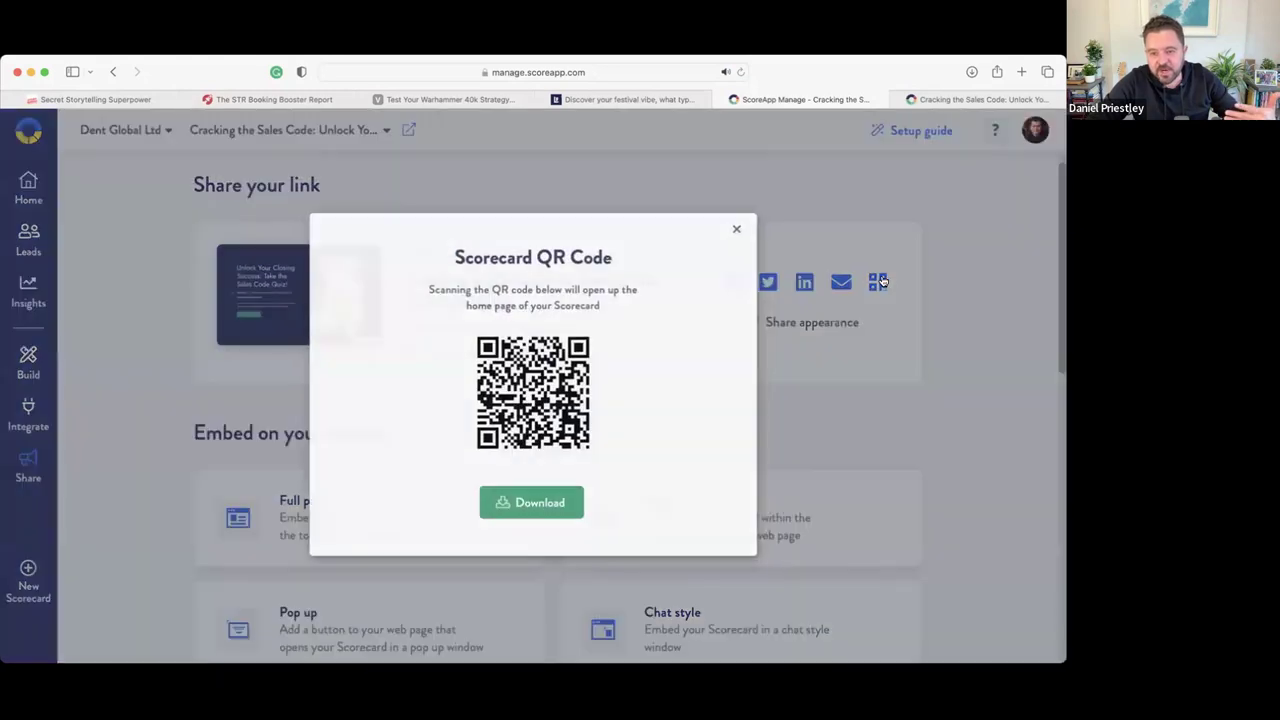
{"action": "left_click", "coordinate": [742, 228]}
{"action": "scroll", "coordinate": [705, 405], "scroll_direction": "down", "scroll_amount": 3}
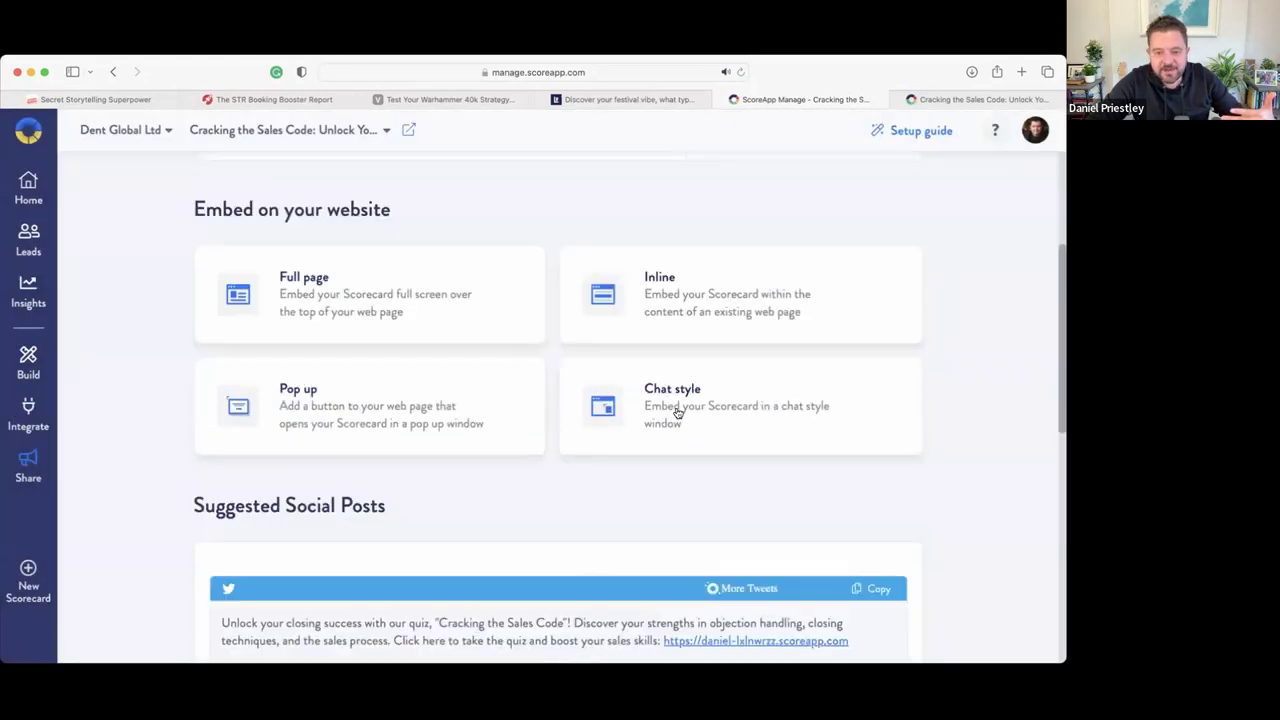
- Preview the Chat style and Full page embeds, returning to Share after each
{"action": "left_click", "coordinate": [675, 408]}
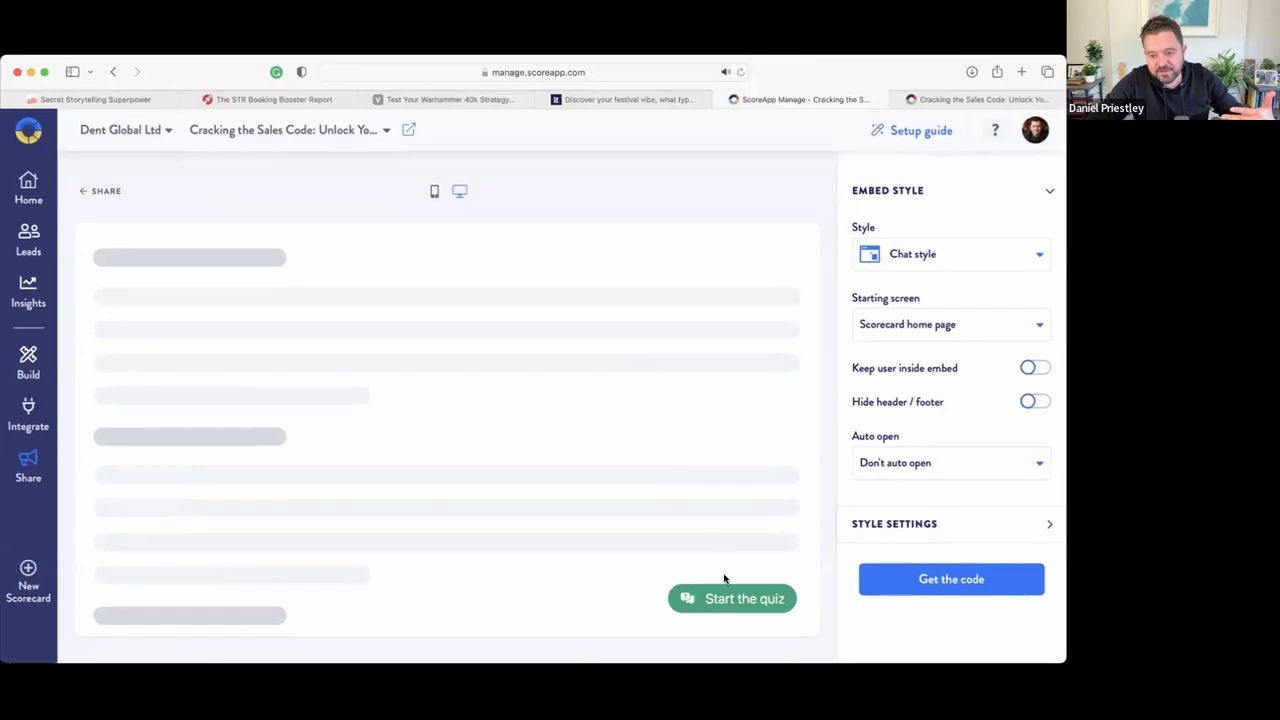
{"action": "left_click", "coordinate": [733, 598]}
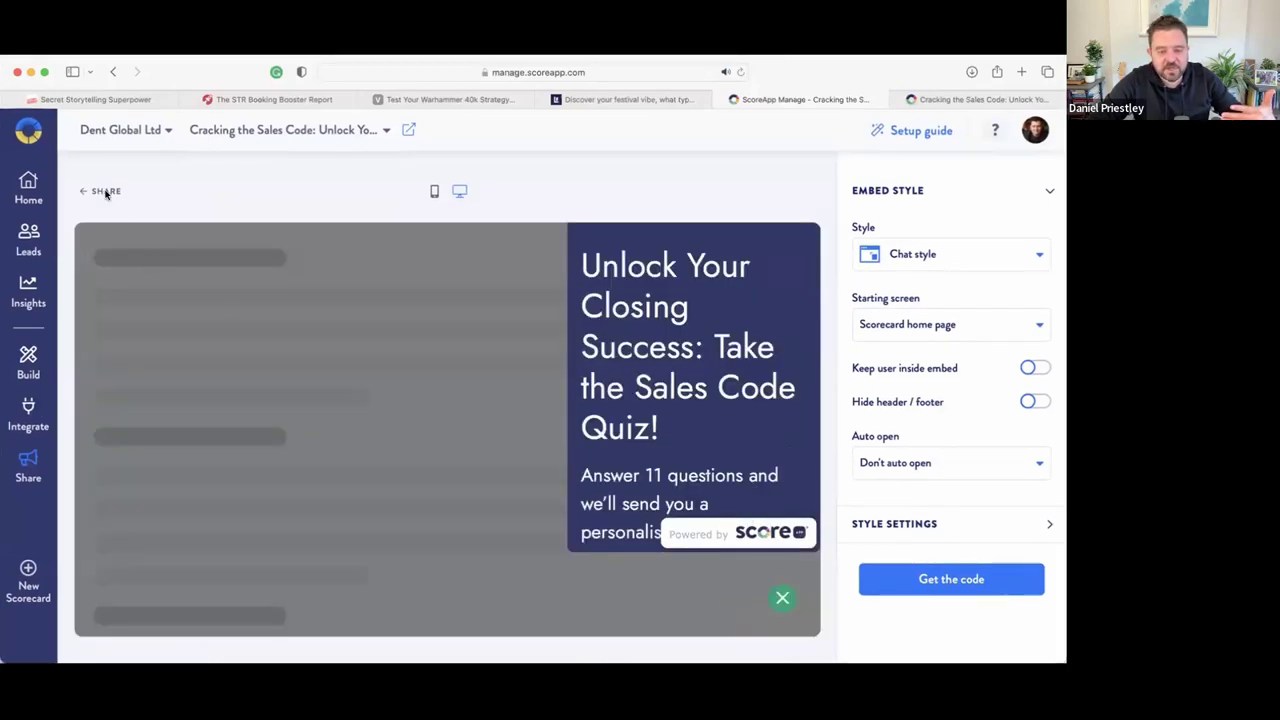
{"action": "left_click", "coordinate": [105, 191]}
{"action": "scroll", "coordinate": [497, 457], "scroll_direction": "down", "scroll_amount": 3}
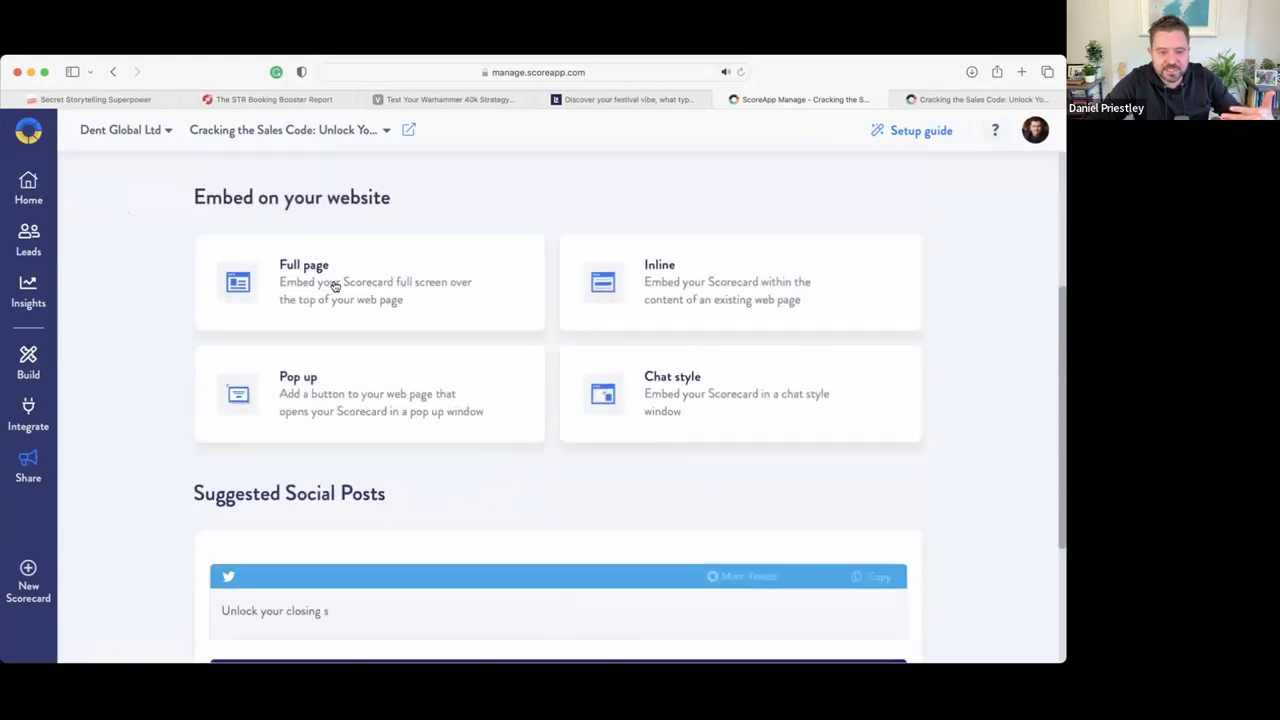
{"action": "left_click", "coordinate": [336, 286]}
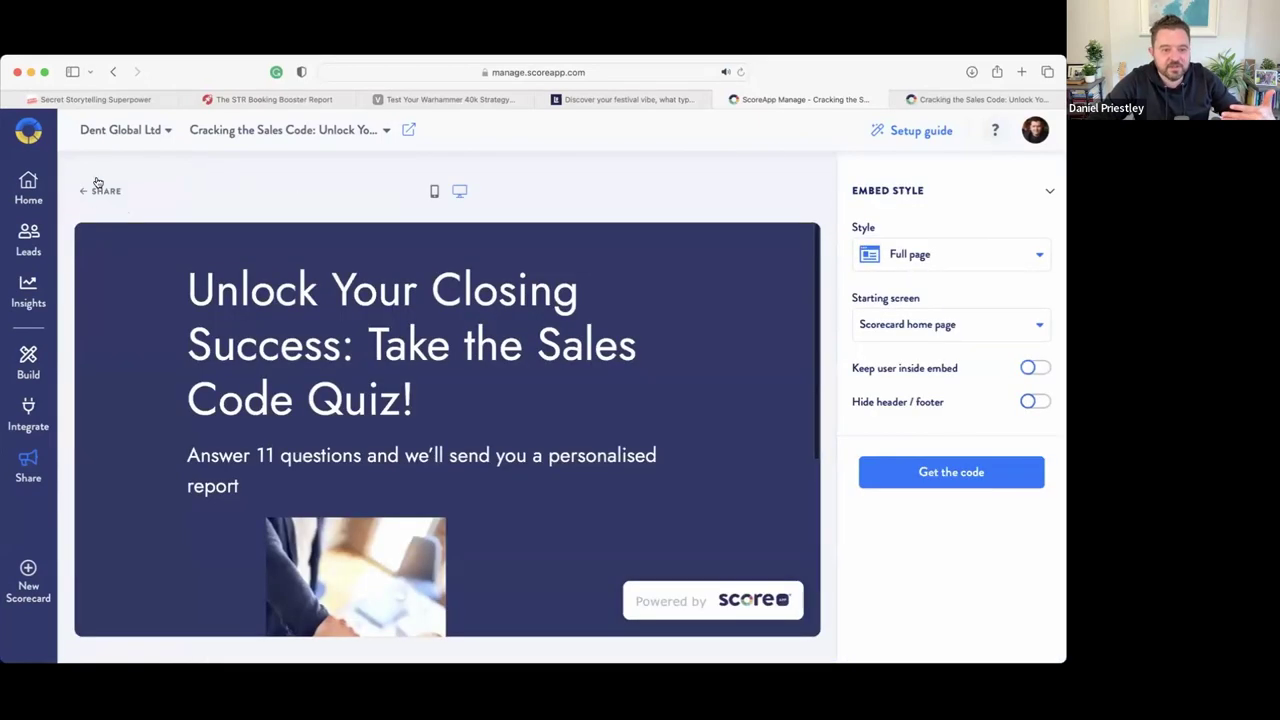
{"action": "left_click", "coordinate": [105, 191]}
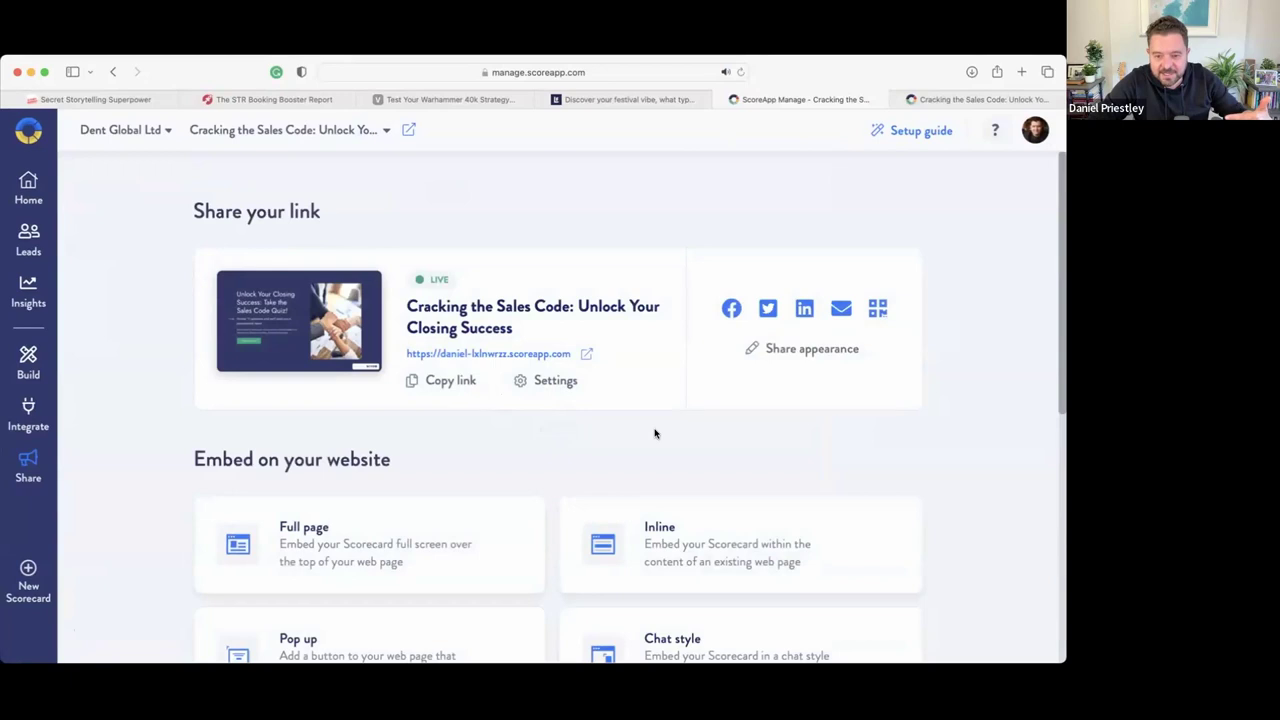
- Test the Pop up embed's quiz pop-up, then return to Share's suggested social posts
{"action": "scroll", "coordinate": [527, 384], "scroll_direction": "down", "scroll_amount": 3}
{"action": "left_click", "coordinate": [360, 401]}
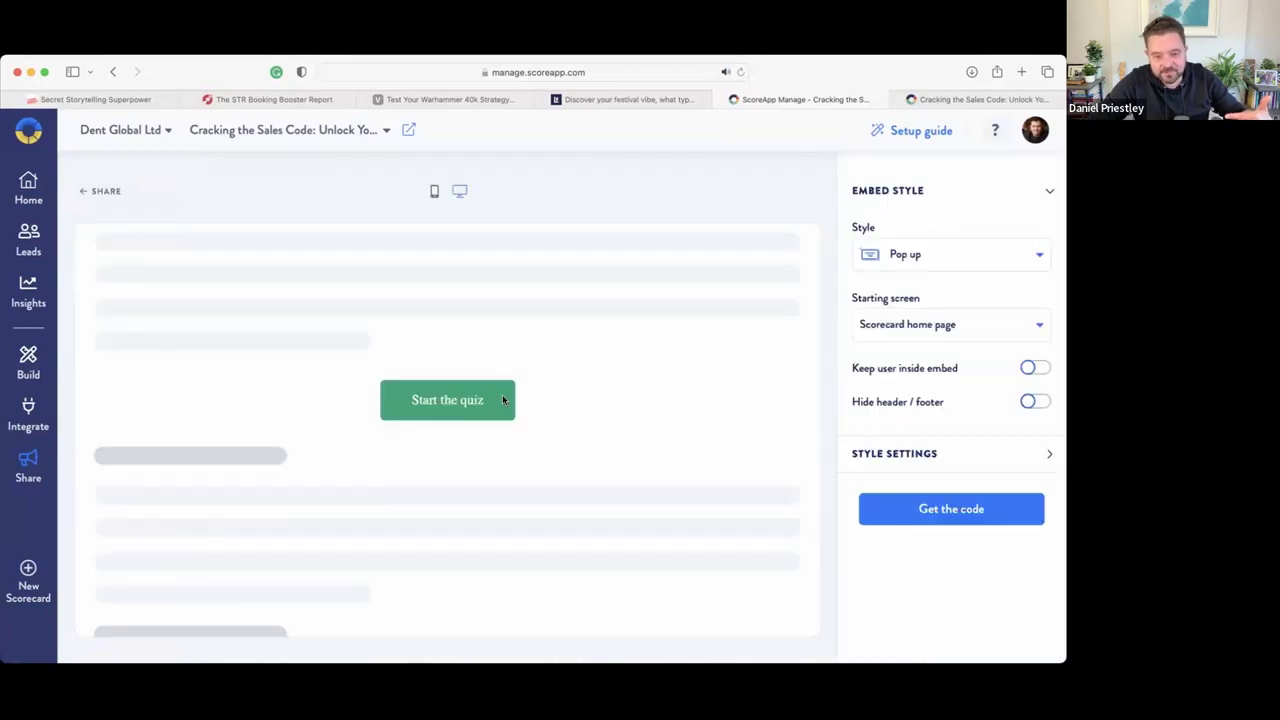
{"action": "left_click", "coordinate": [461, 405]}
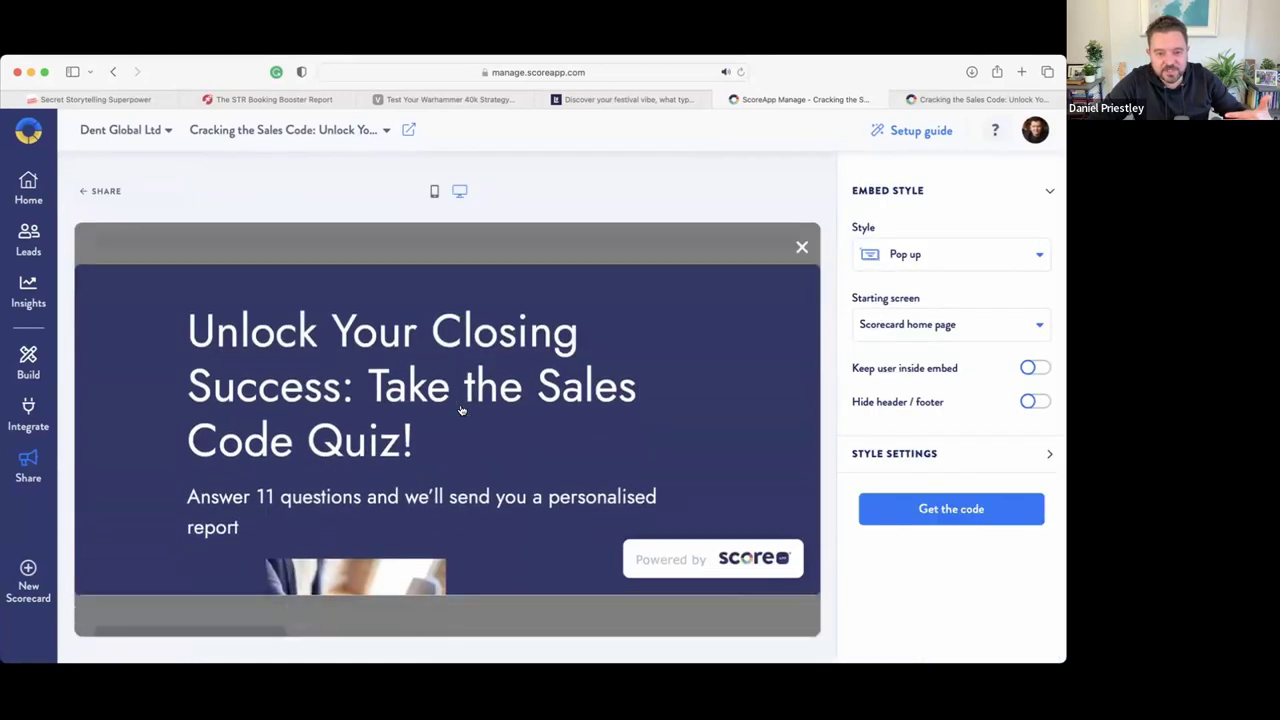
{"action": "left_click", "coordinate": [802, 248]}
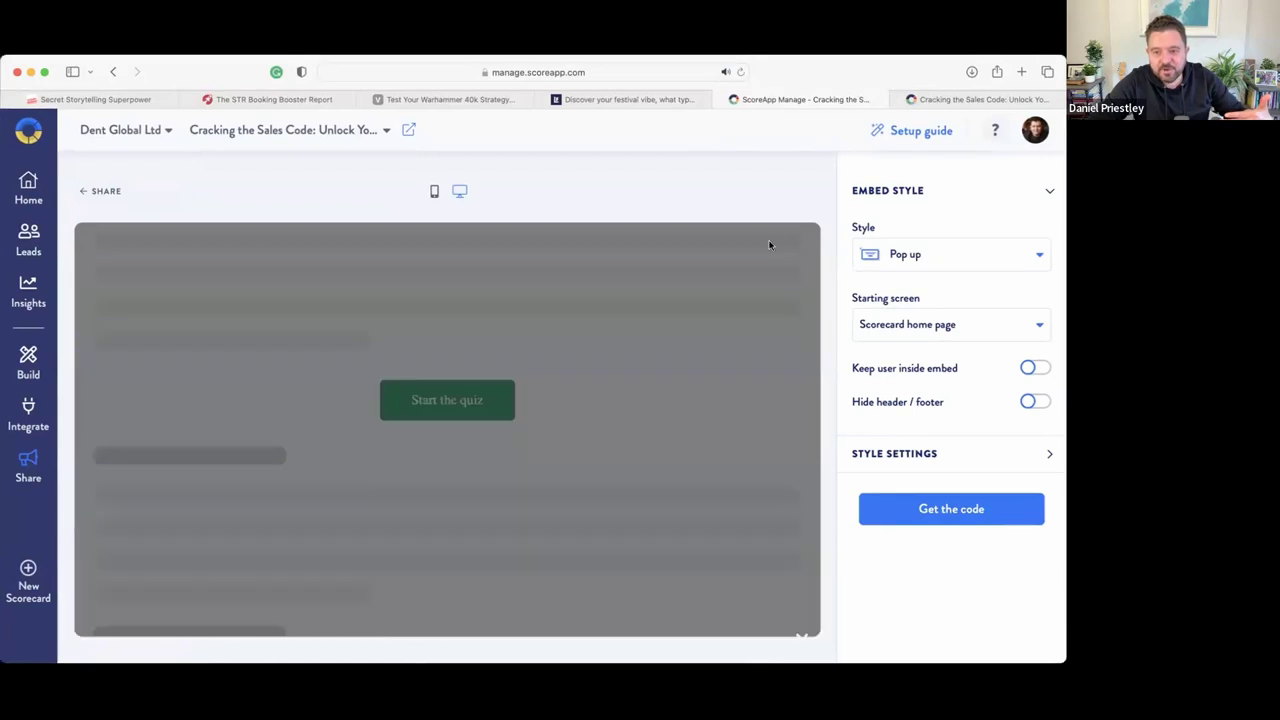
{"action": "left_click", "coordinate": [93, 195]}
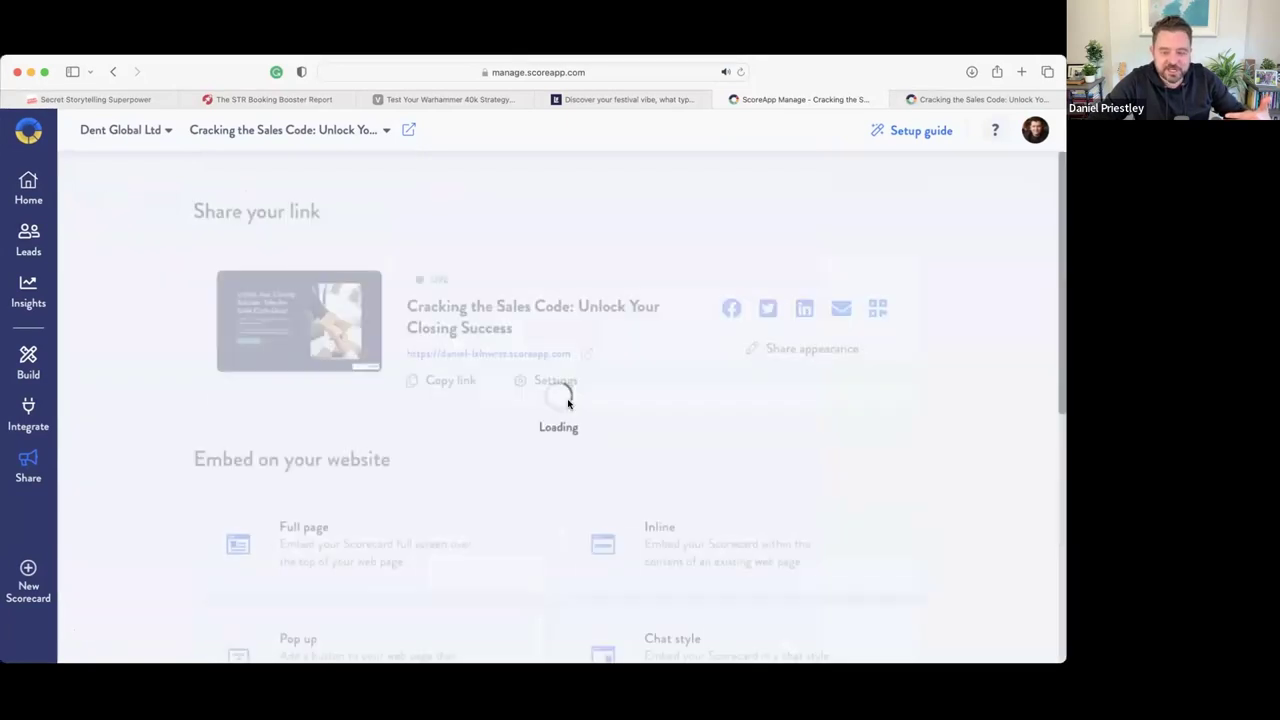
{"action": "scroll", "coordinate": [566, 399], "scroll_direction": "down", "scroll_amount": 10}
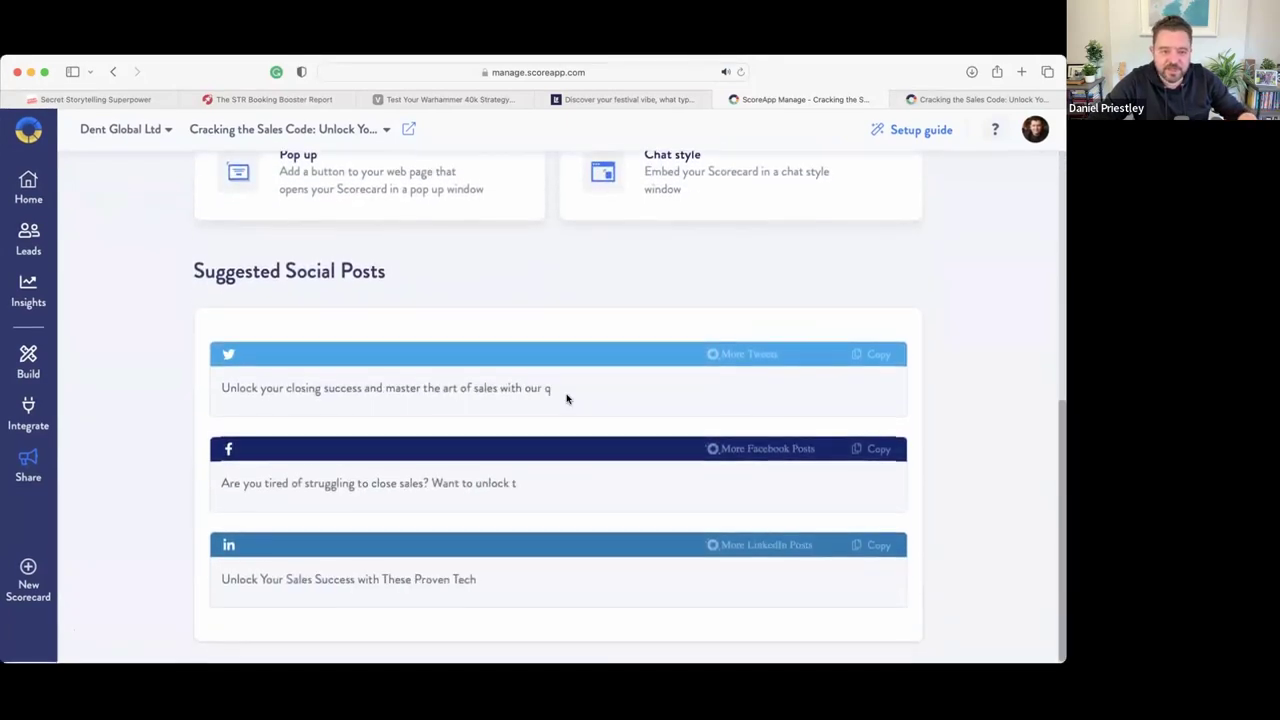